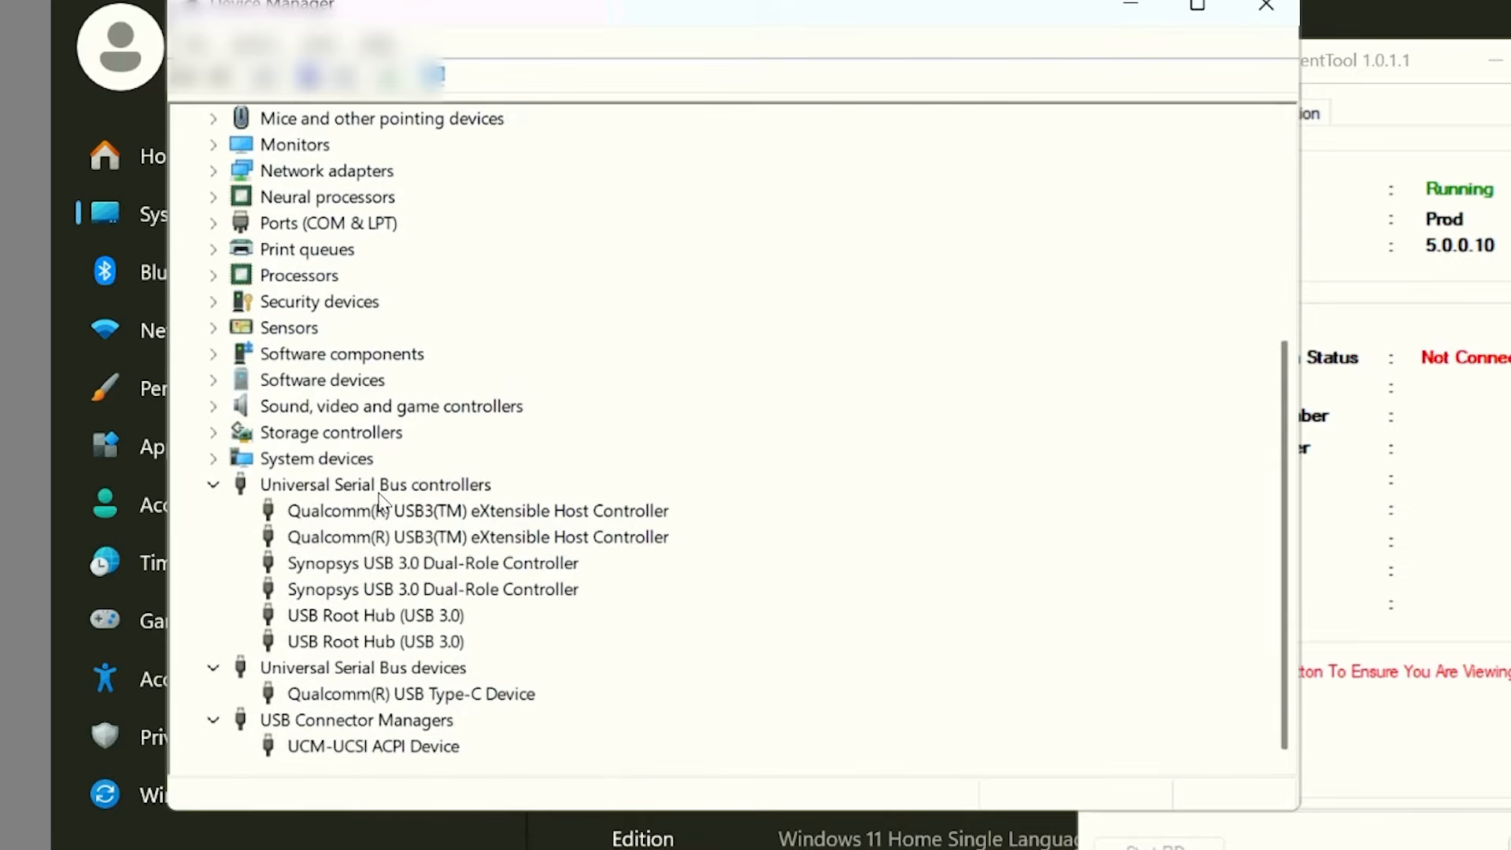
# Run an automatic driver search for USB Serial Device (COM3) under Ports (COM & LPT), closing the update wizard when finished
pyautogui.click(213, 223)
pyautogui.click(338, 252)
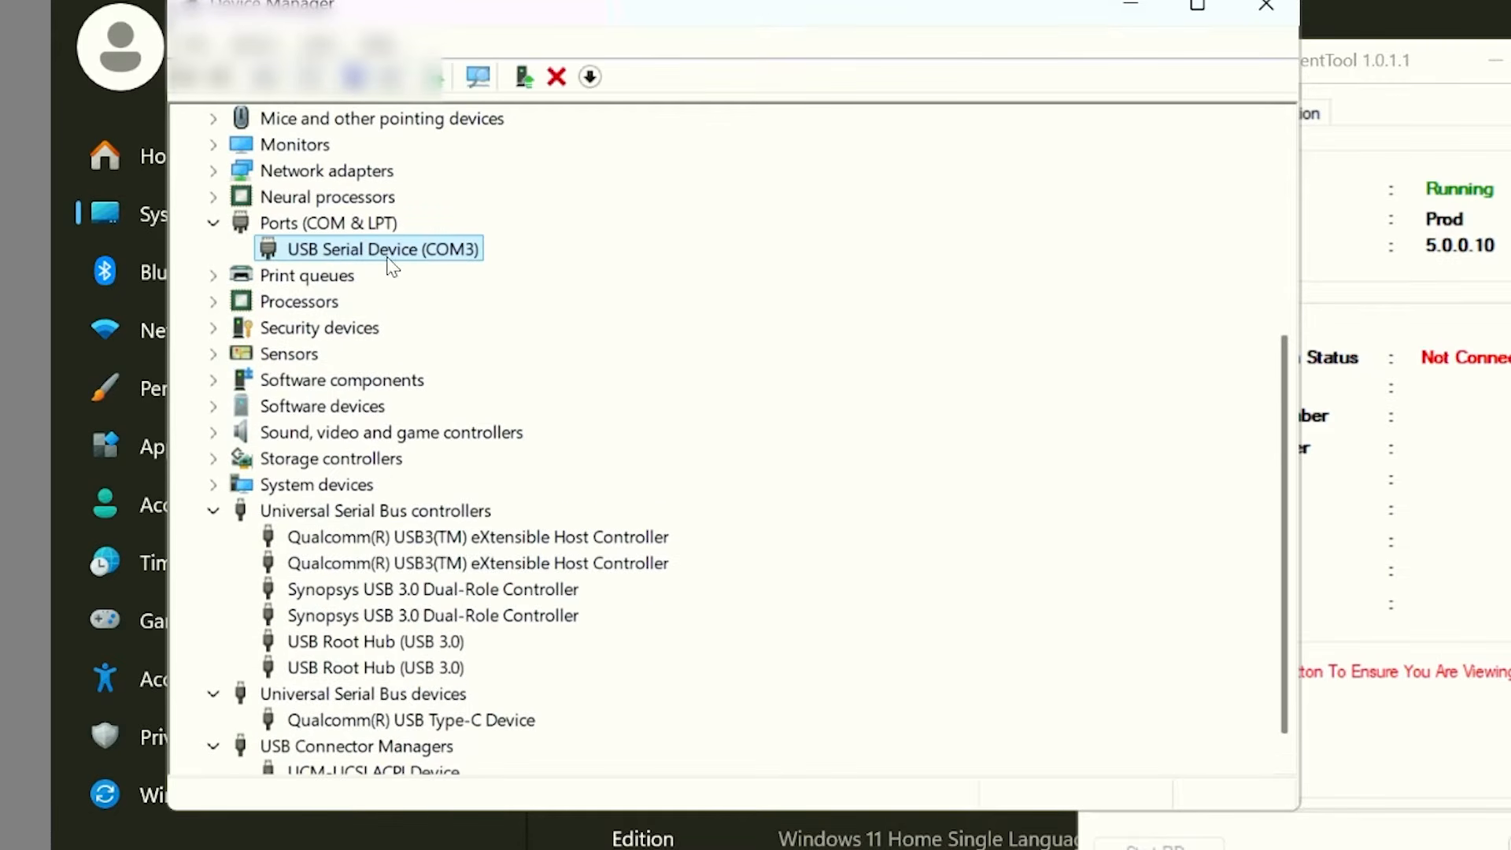
pyautogui.rightClick(406, 262)
pyautogui.click(461, 279)
pyautogui.click(551, 376)
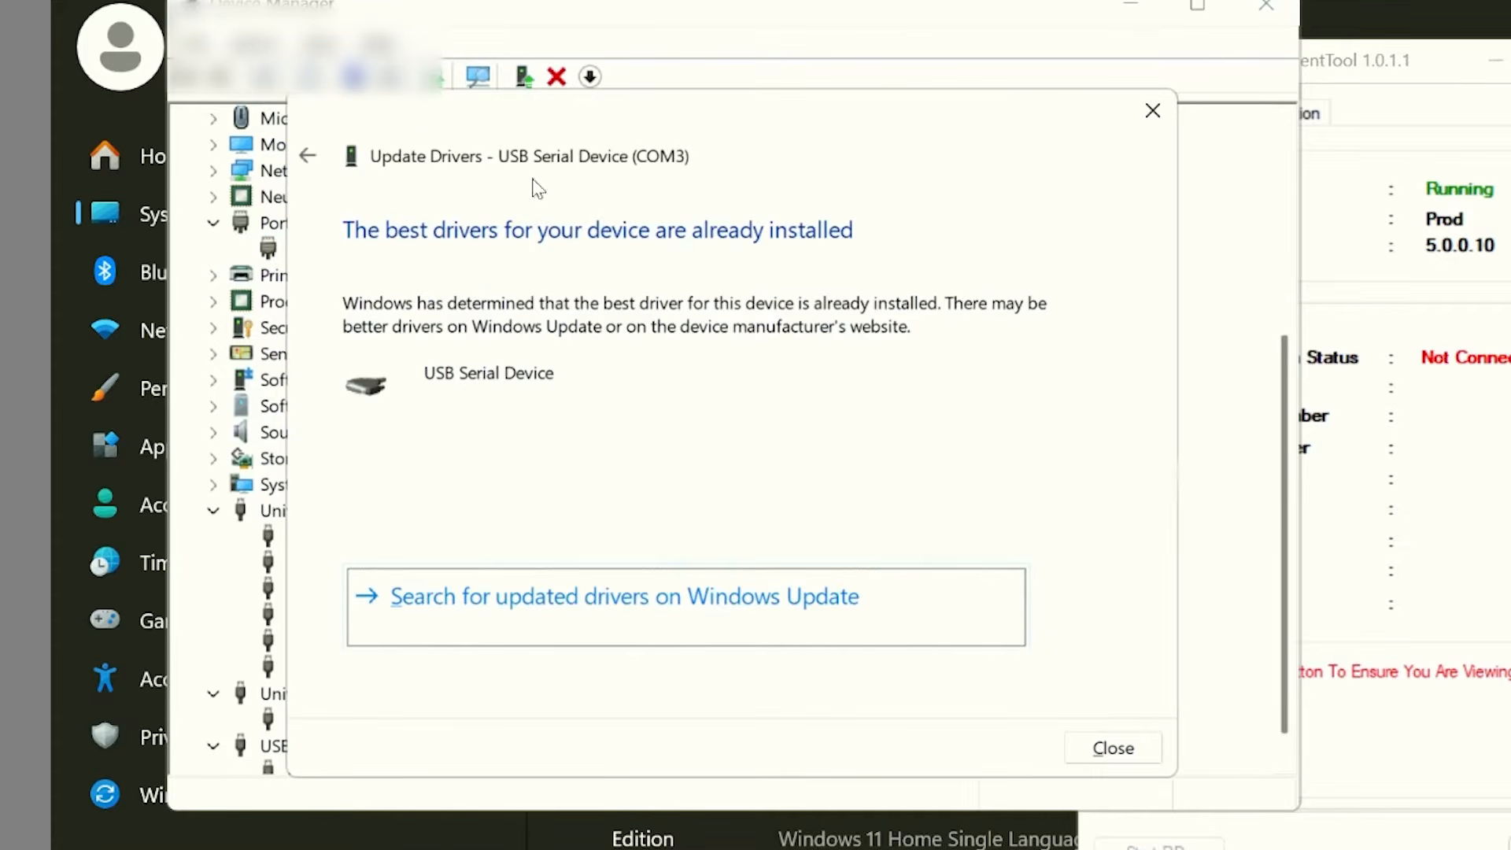
pyautogui.click(1096, 760)
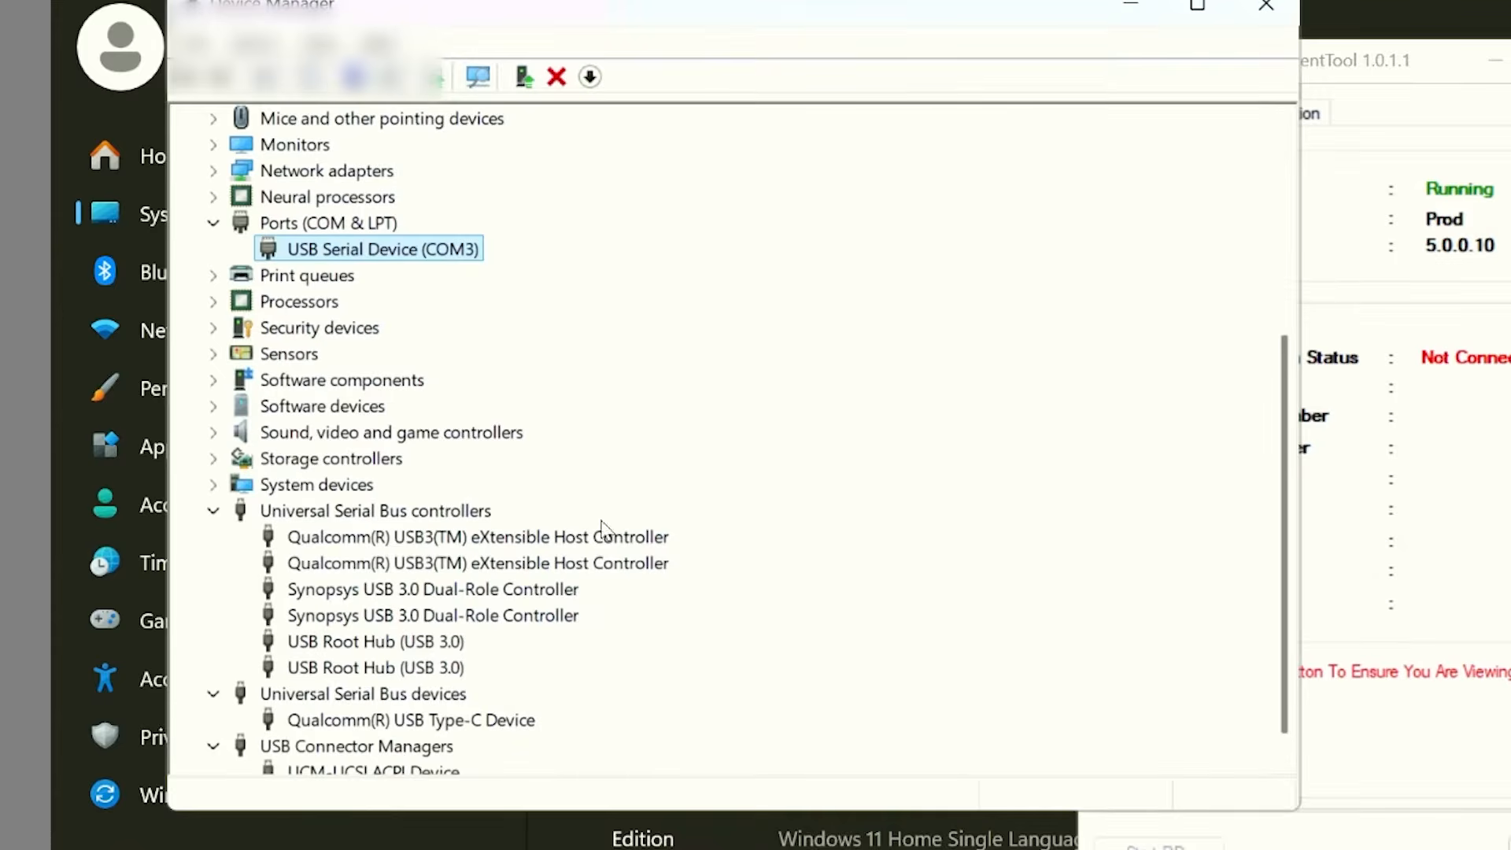
pyautogui.rightClick(375, 252)
pyautogui.click(473, 267)
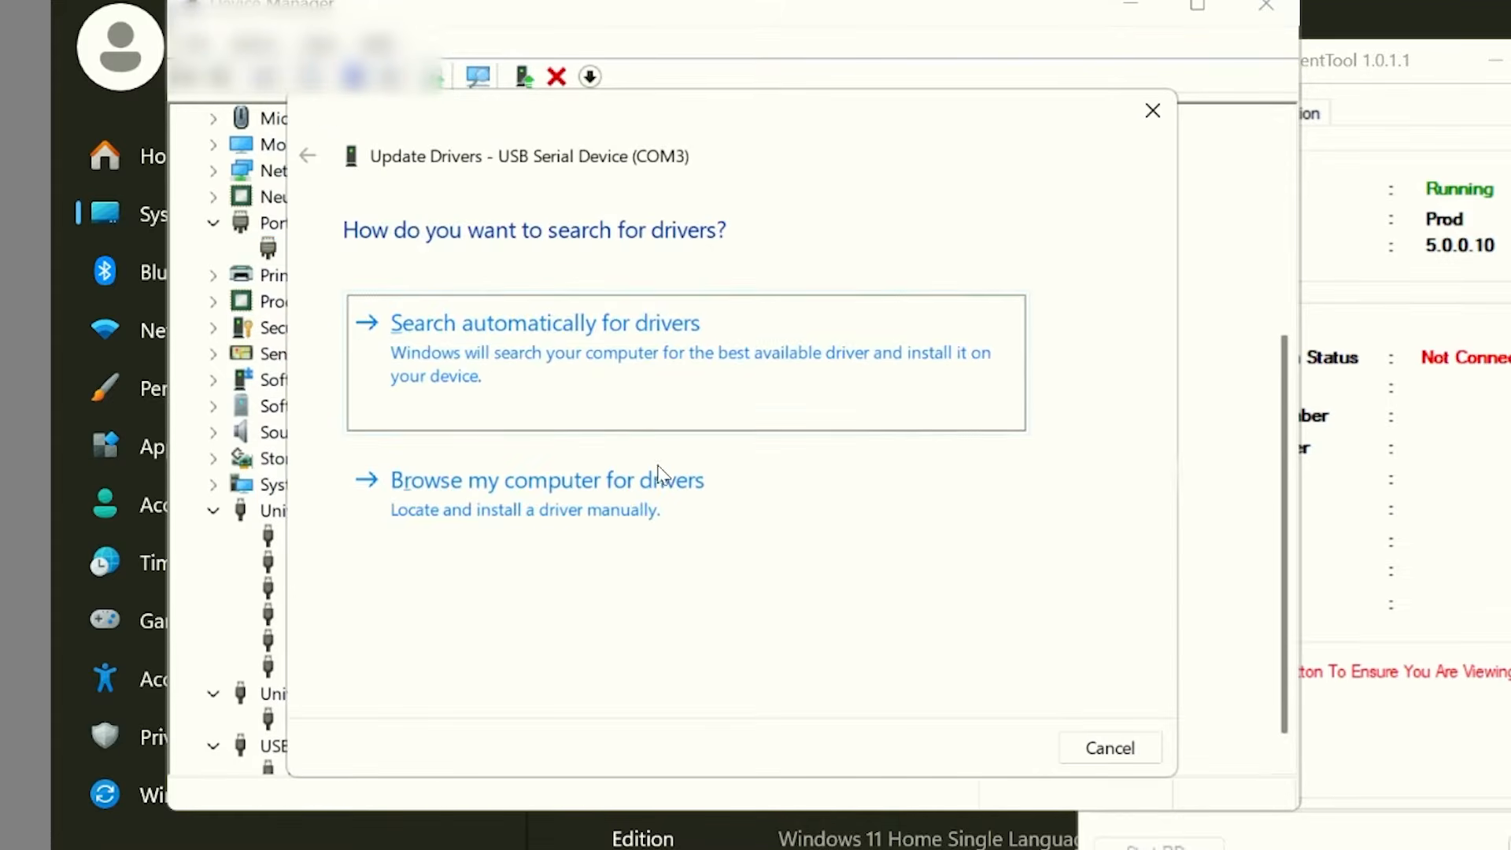
pyautogui.click(627, 489)
pyautogui.click(626, 567)
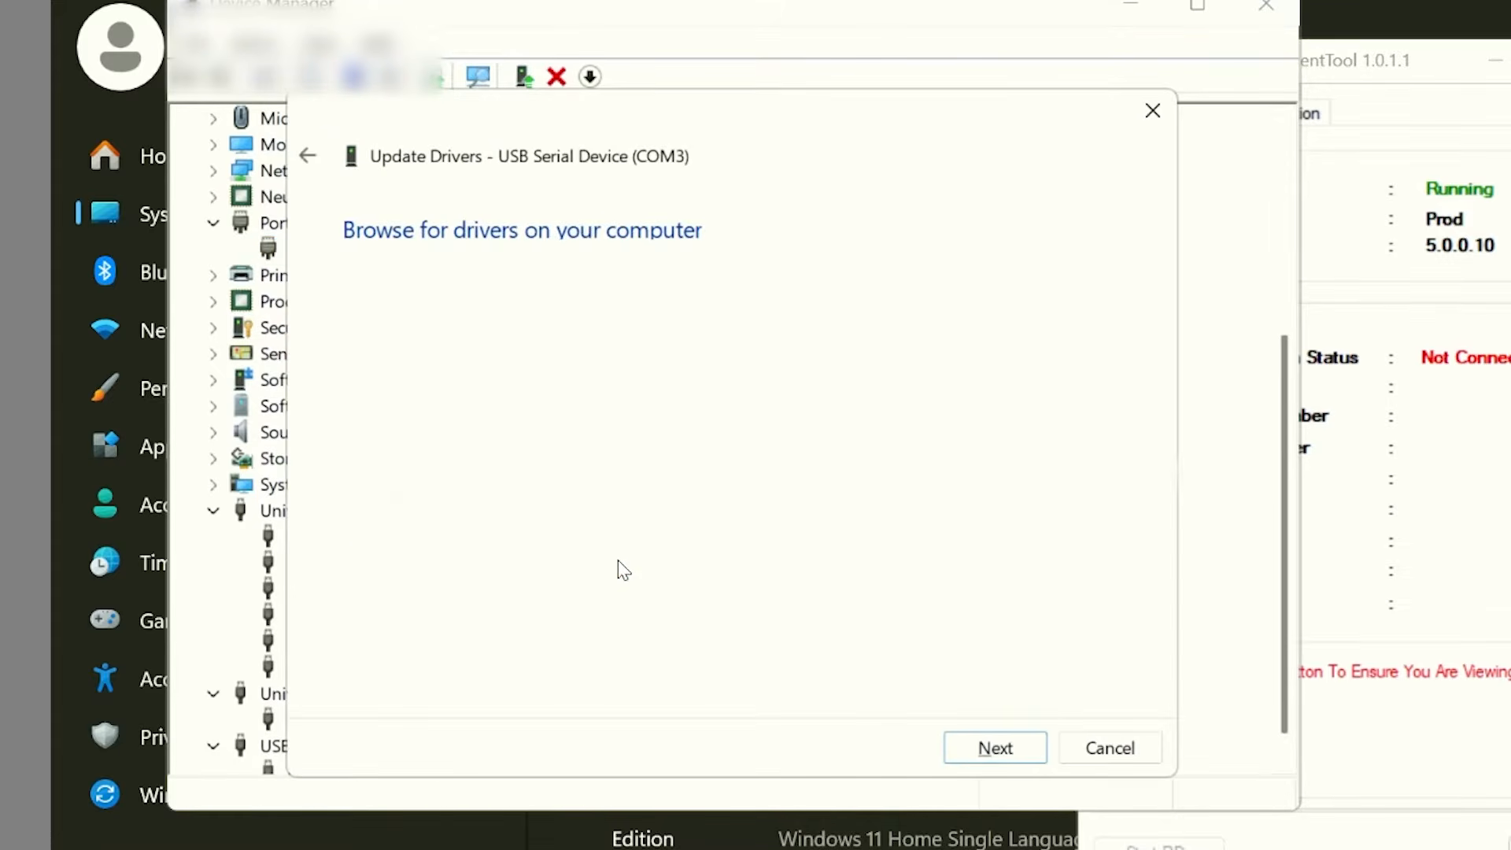
pyautogui.click(1110, 747)
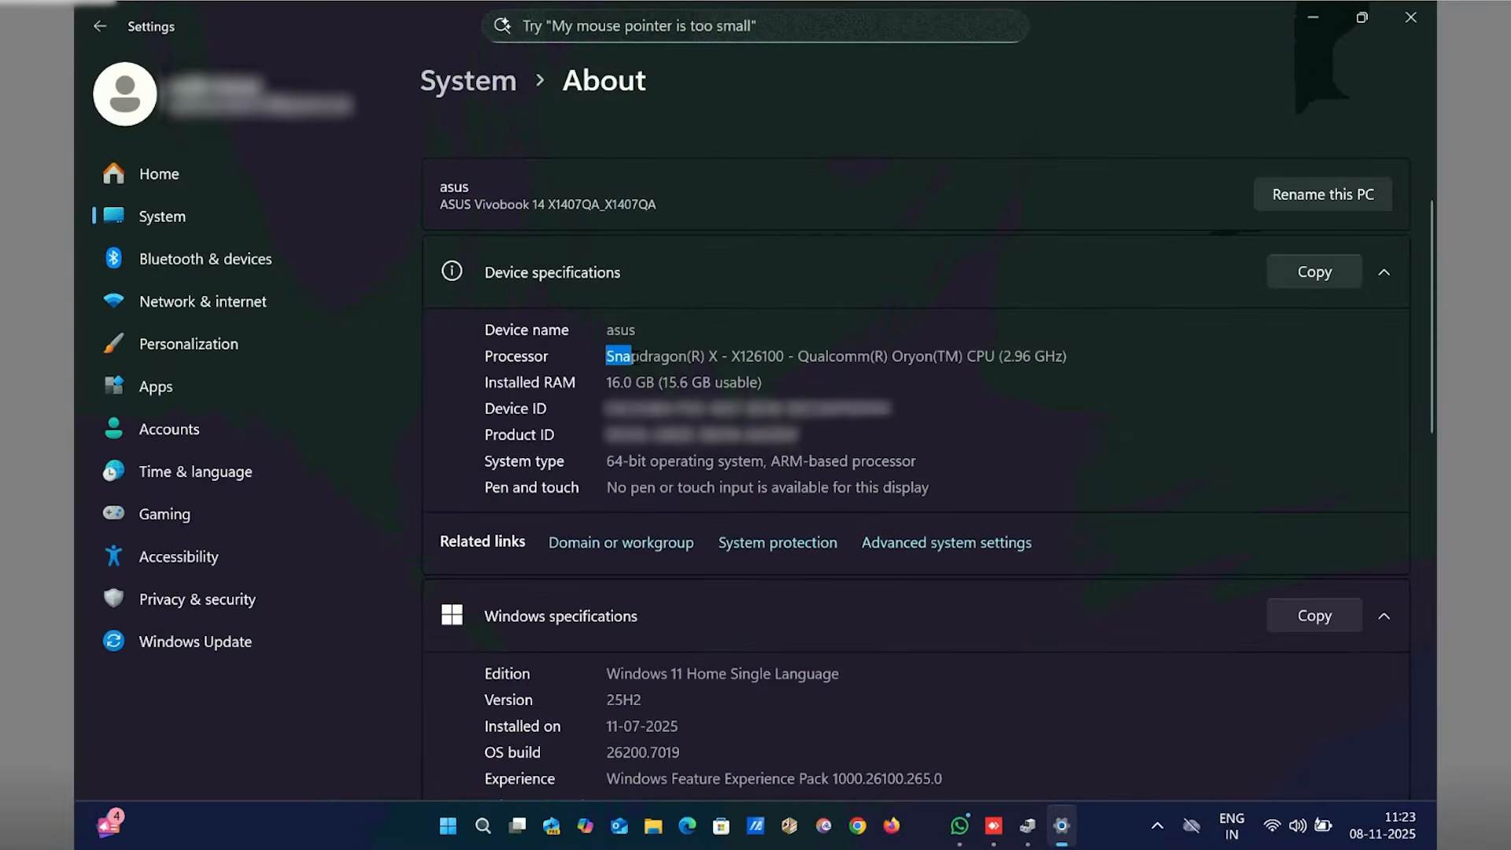
# Open Control Panel's list of installed programs for uninstalling
pyautogui.press('super')
pyautogui.write('Control Panel')
pyautogui.press('Return')
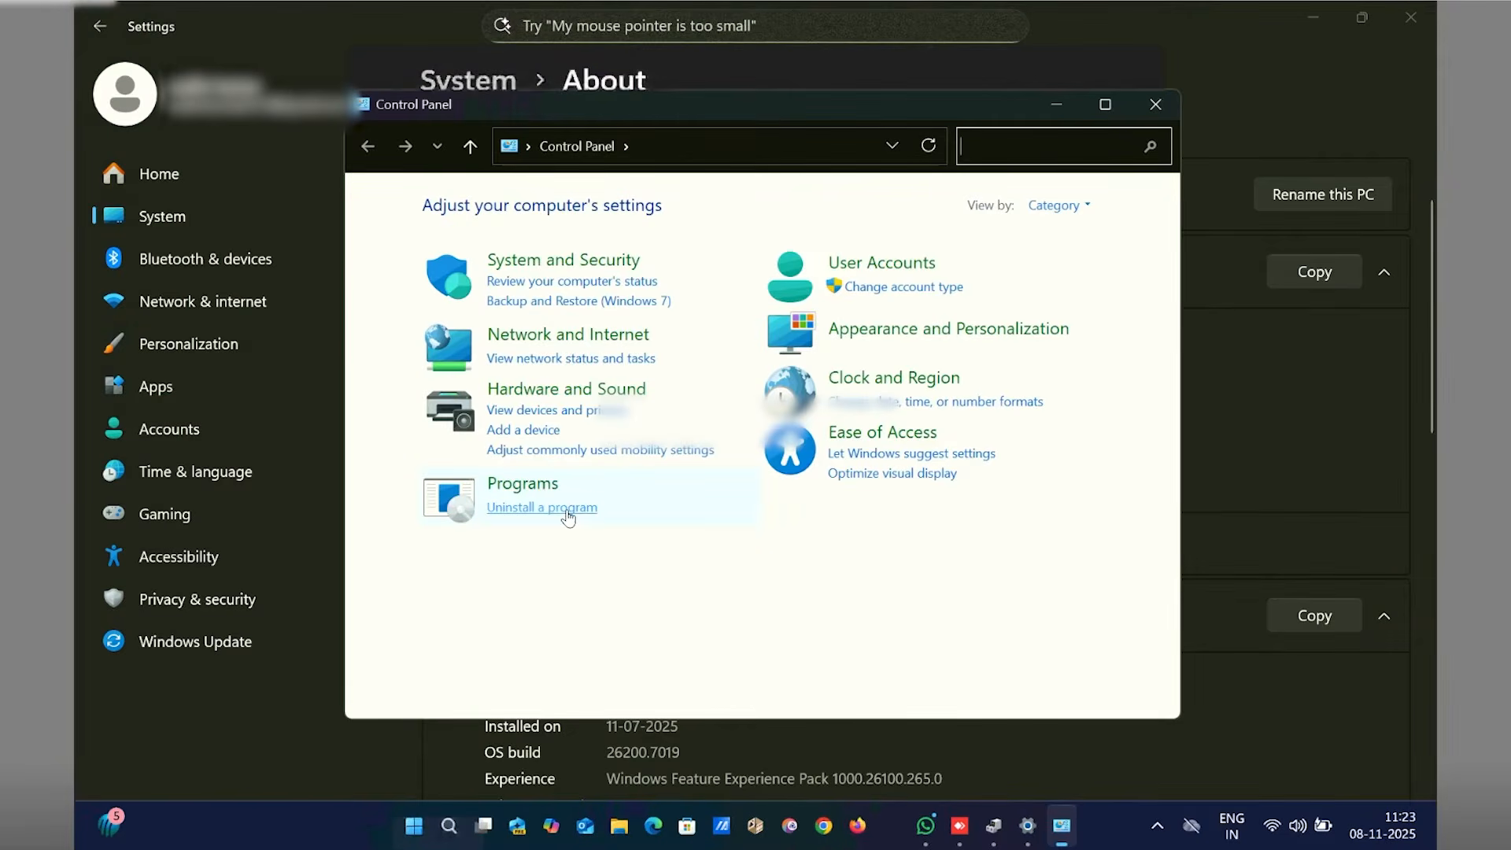
pyautogui.click(1061, 206)
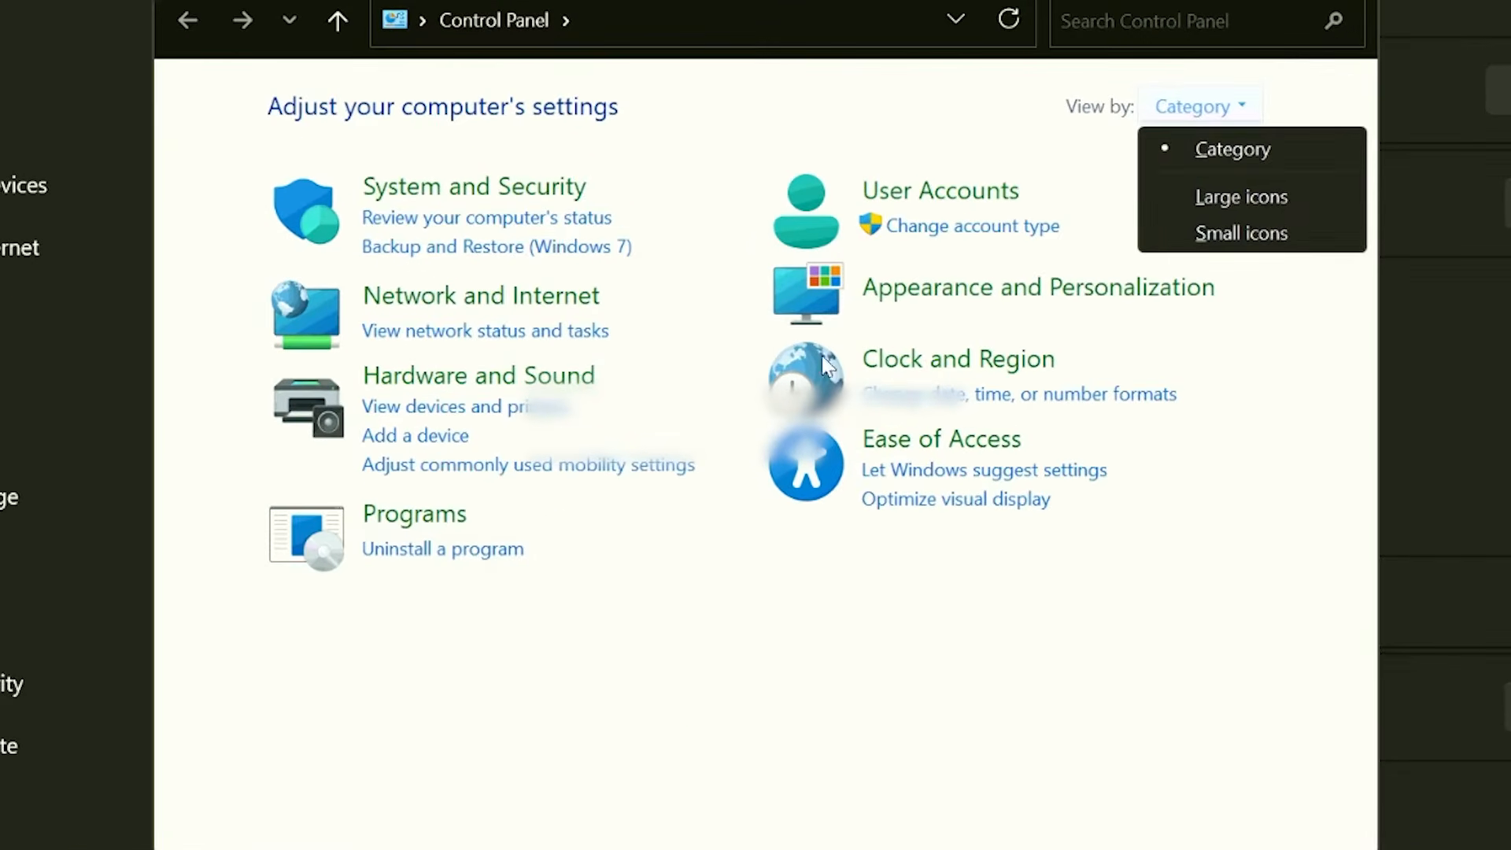
pyautogui.click(512, 550)
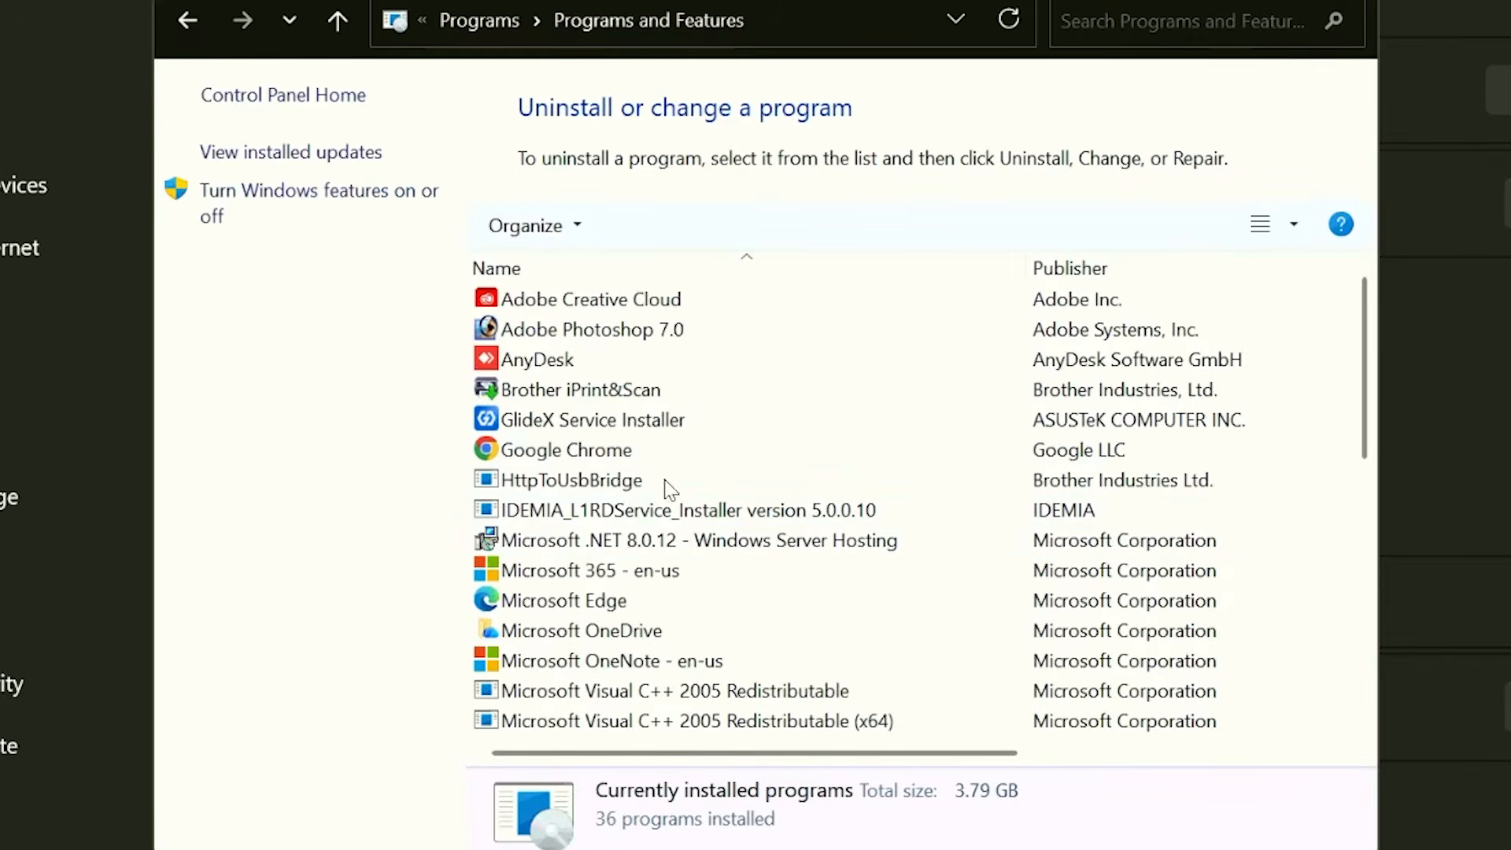
# Uninstall IDEMIA_L1RDService_Installer version 5.0.0.10 and all of its components
pyautogui.click(621, 516)
pyautogui.doubleClick(626, 516)
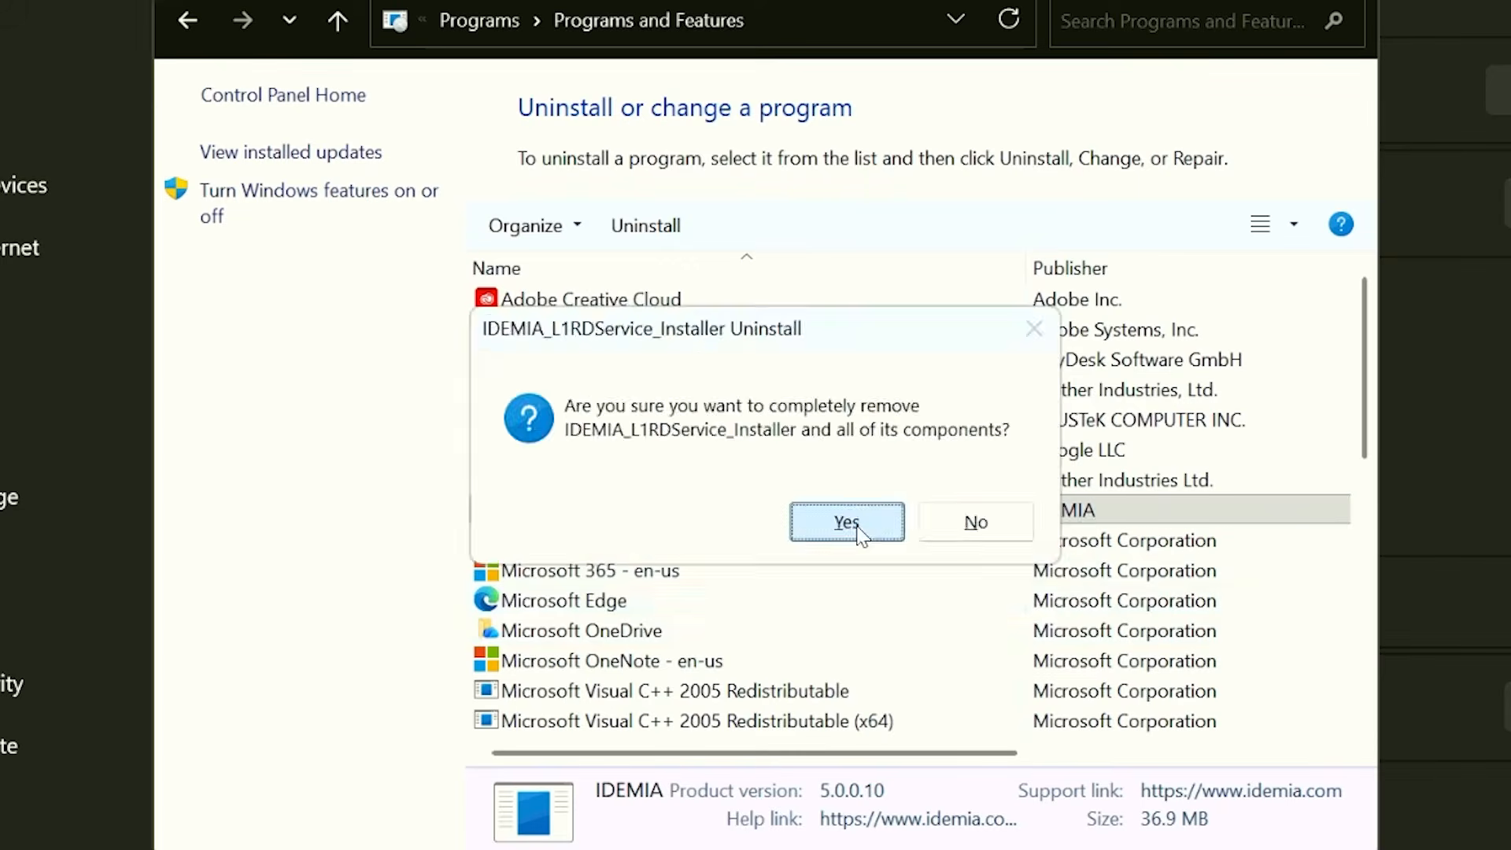
pyautogui.click(858, 528)
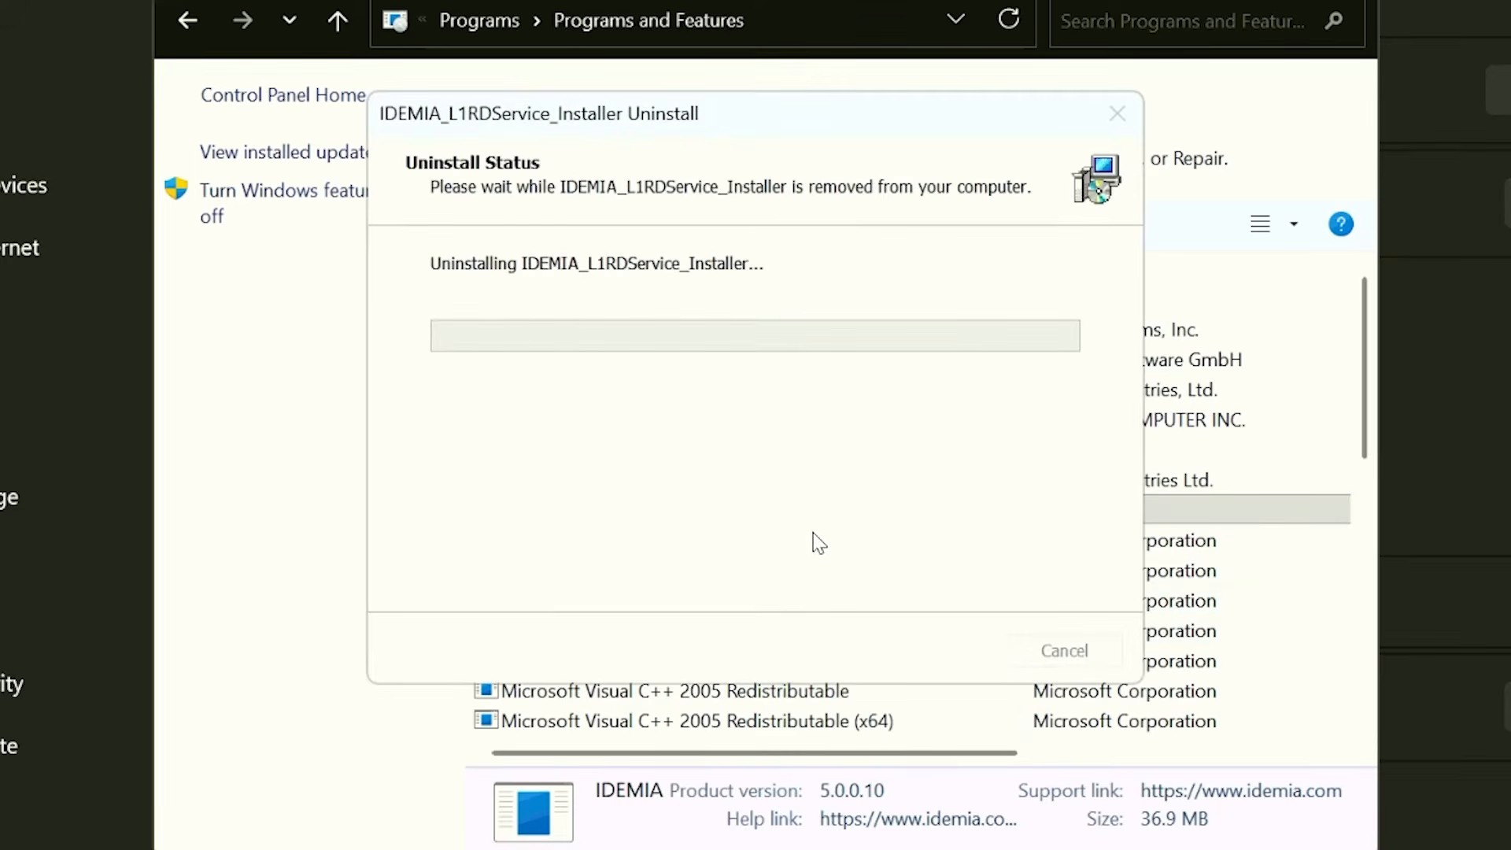
pyautogui.click(979, 525)
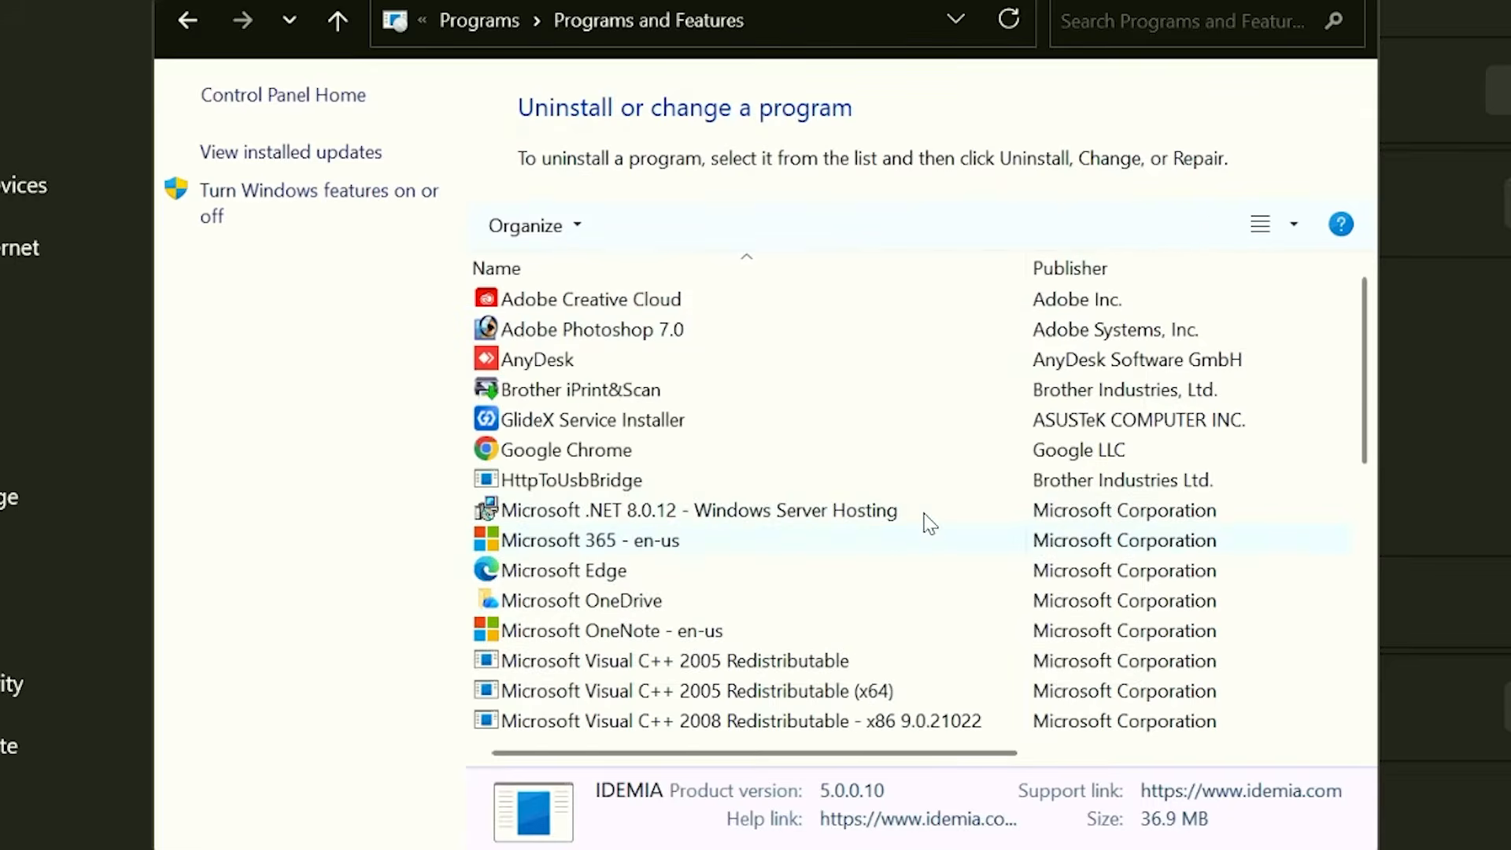
# Uninstall the MorphoSmart USB 64 bits Driver
pyautogui.scroll(-5, 924, 519)
pyautogui.click(674, 481)
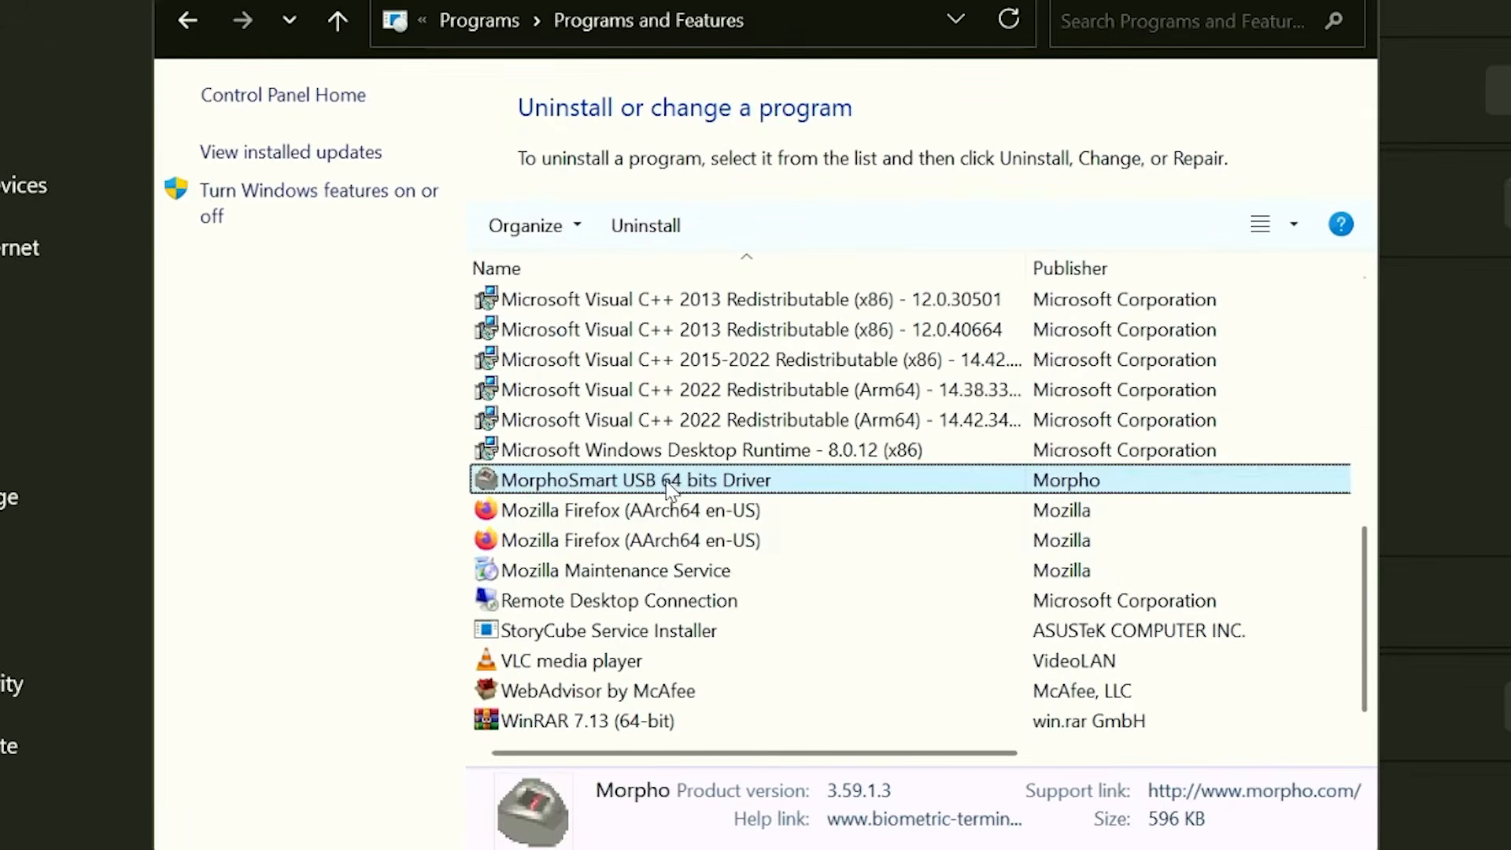
pyautogui.doubleClick(668, 488)
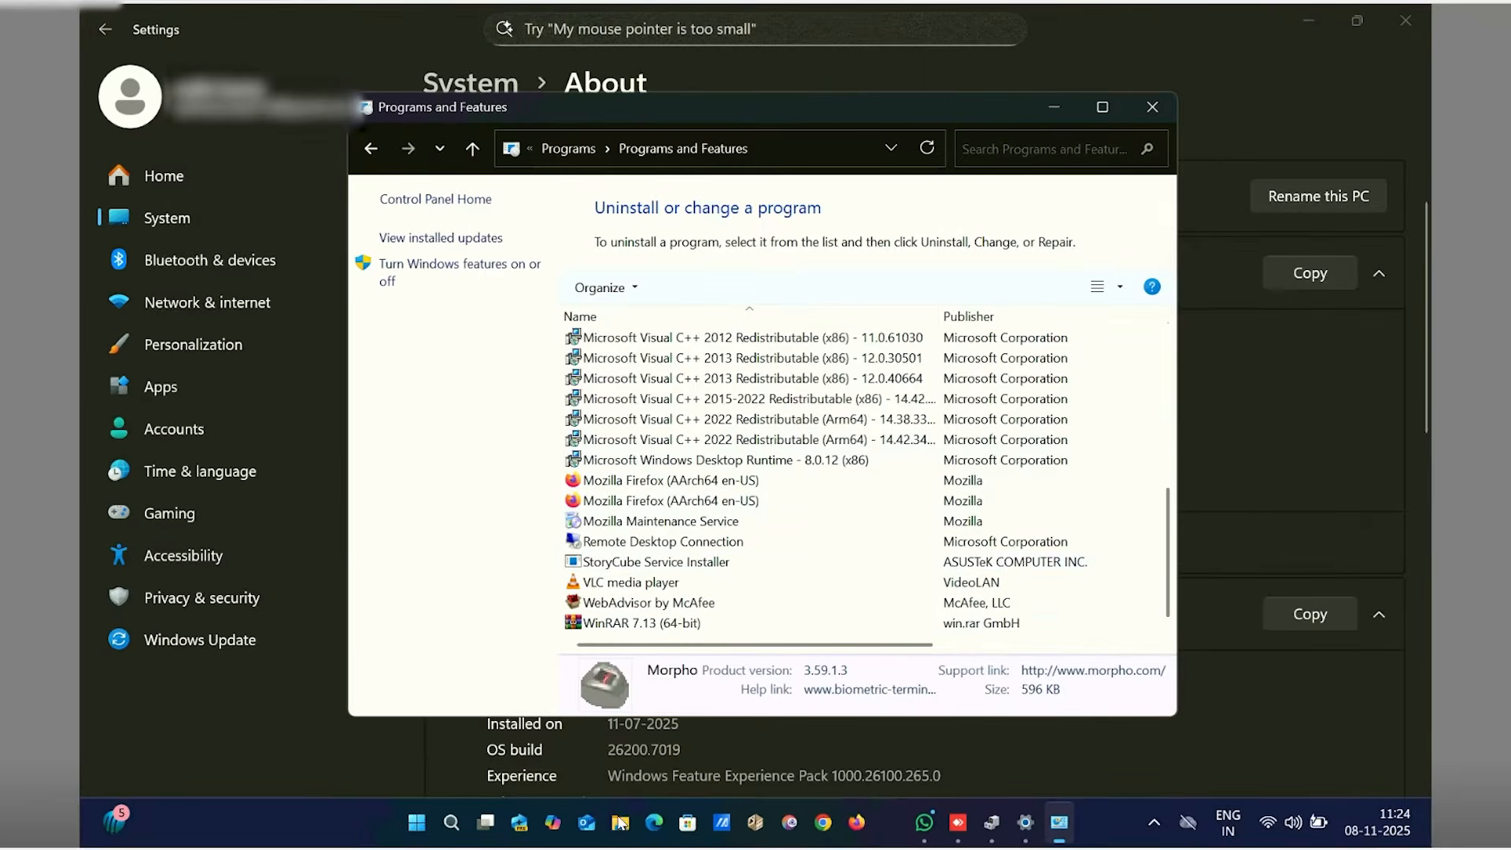
# Permanently delete the two VC_RED files and the vcredist file from the OS (C:) drive, granting administrator permission
pyautogui.click(620, 823)
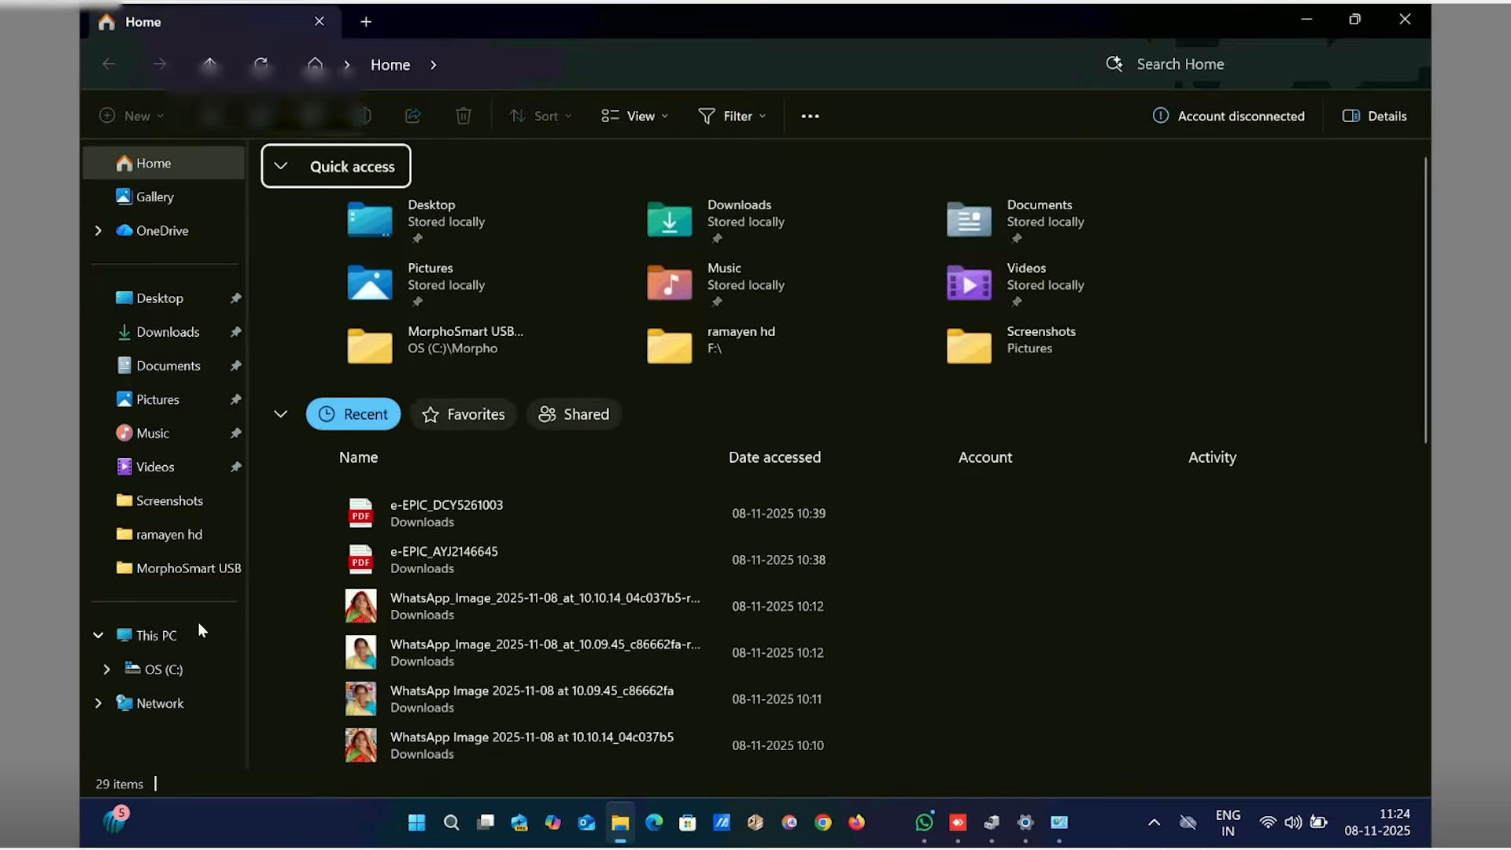
pyautogui.click(158, 635)
pyautogui.doubleClick(411, 224)
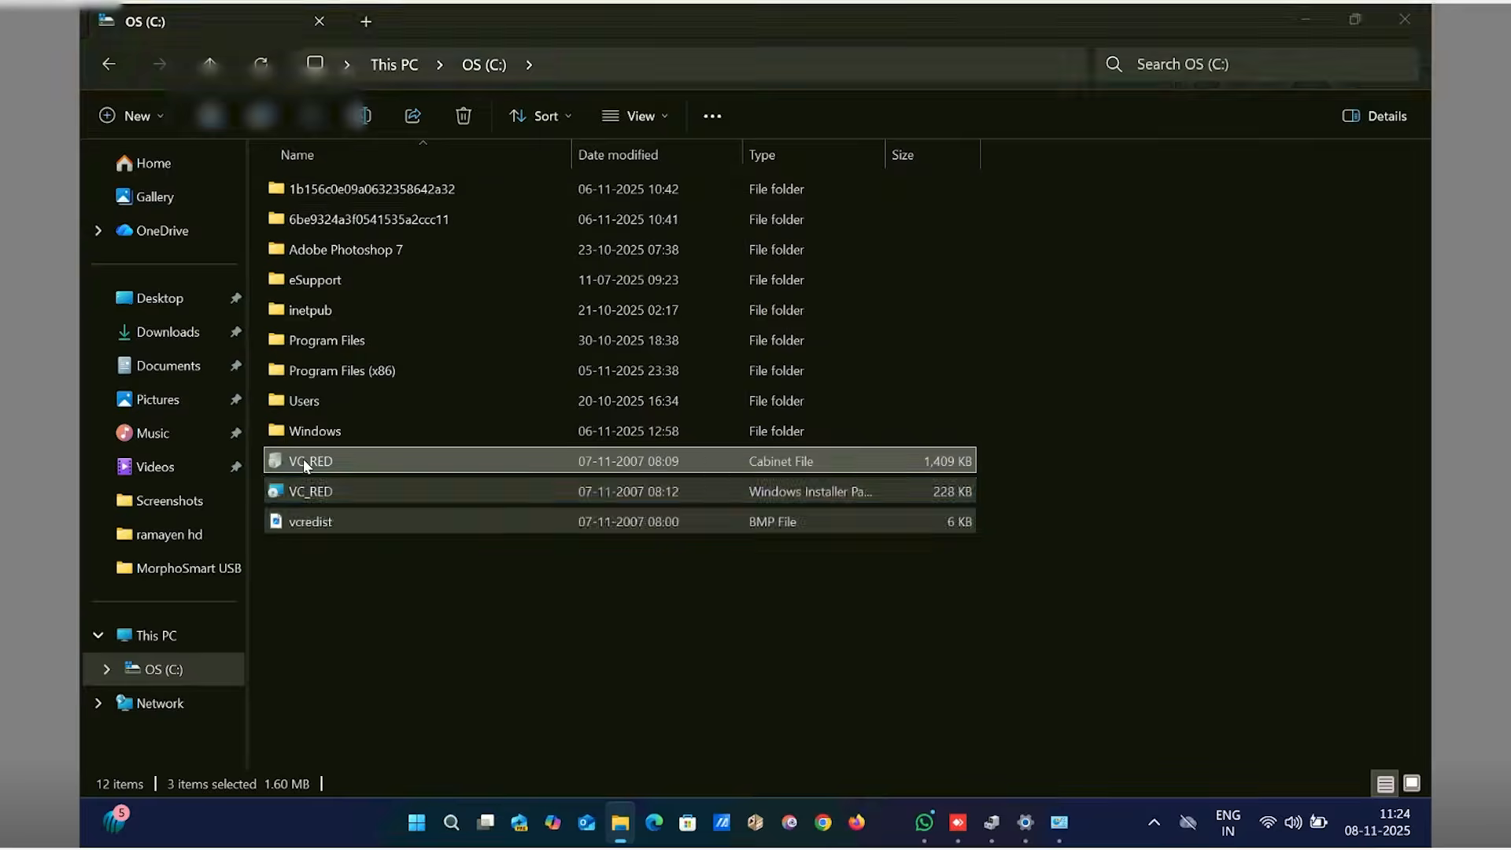
pyautogui.hotkey('shift', 'Delete')
pyautogui.press('Return')
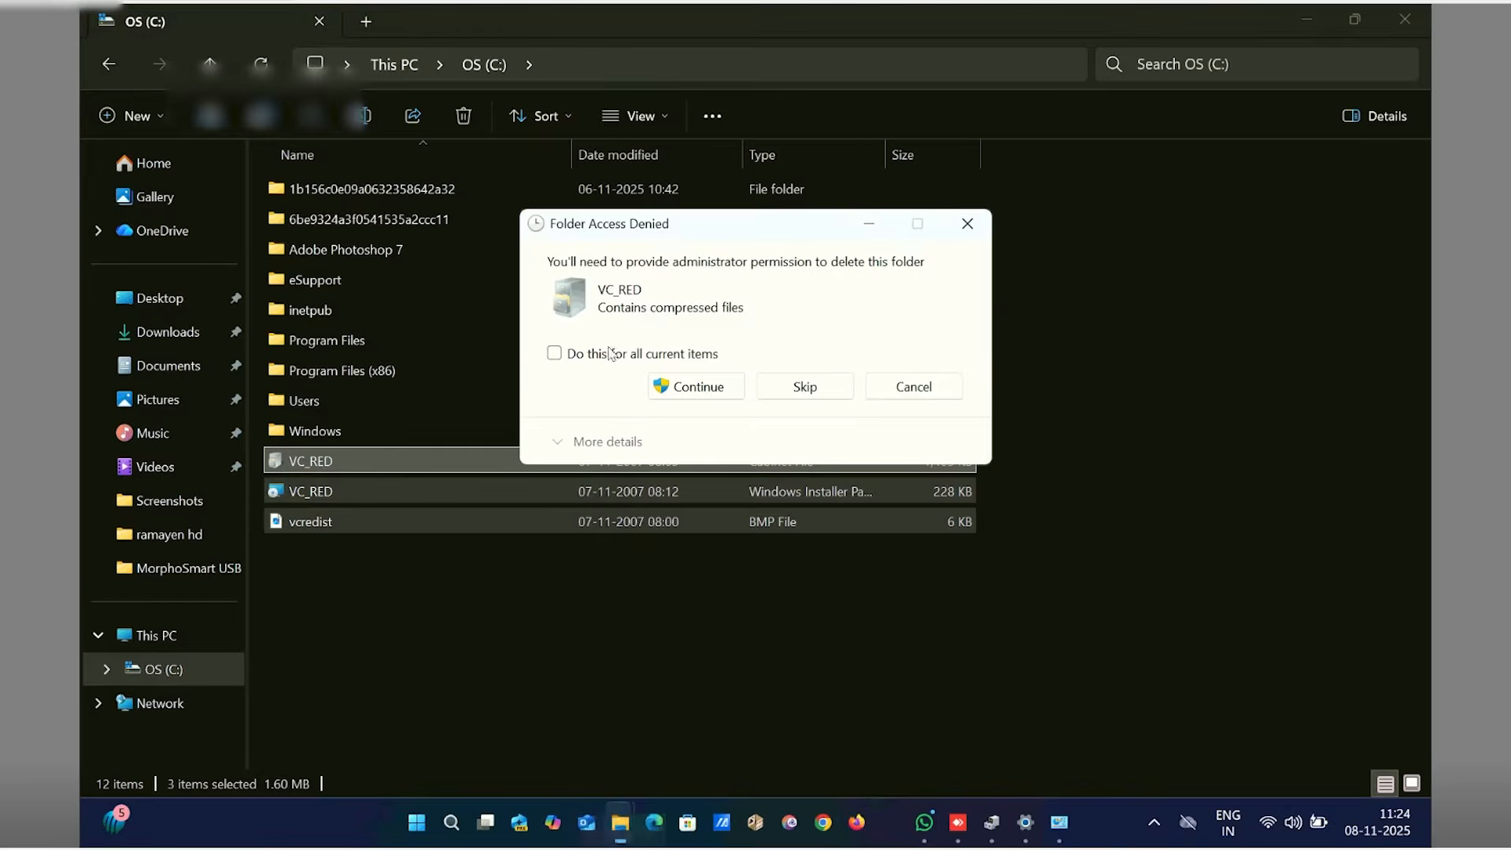
pyautogui.click(696, 386)
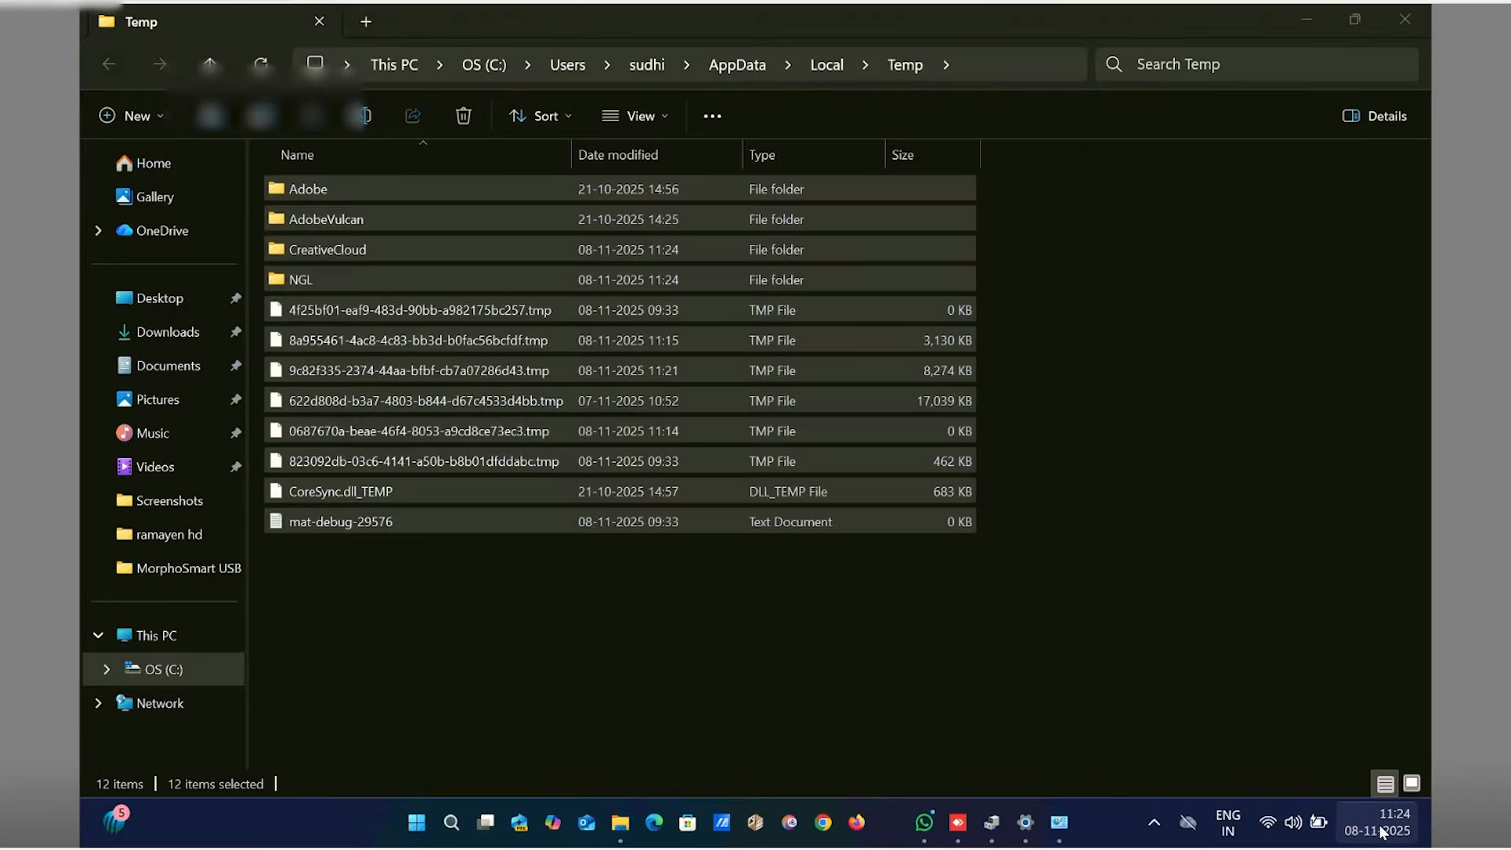
# Turn off automatic time zone setting and select (UTC+05:30) Chennai, Kolkata, Mumbai, New Delhi as the time zone
pyautogui.rightClick(1381, 832)
pyautogui.click(1316, 737)
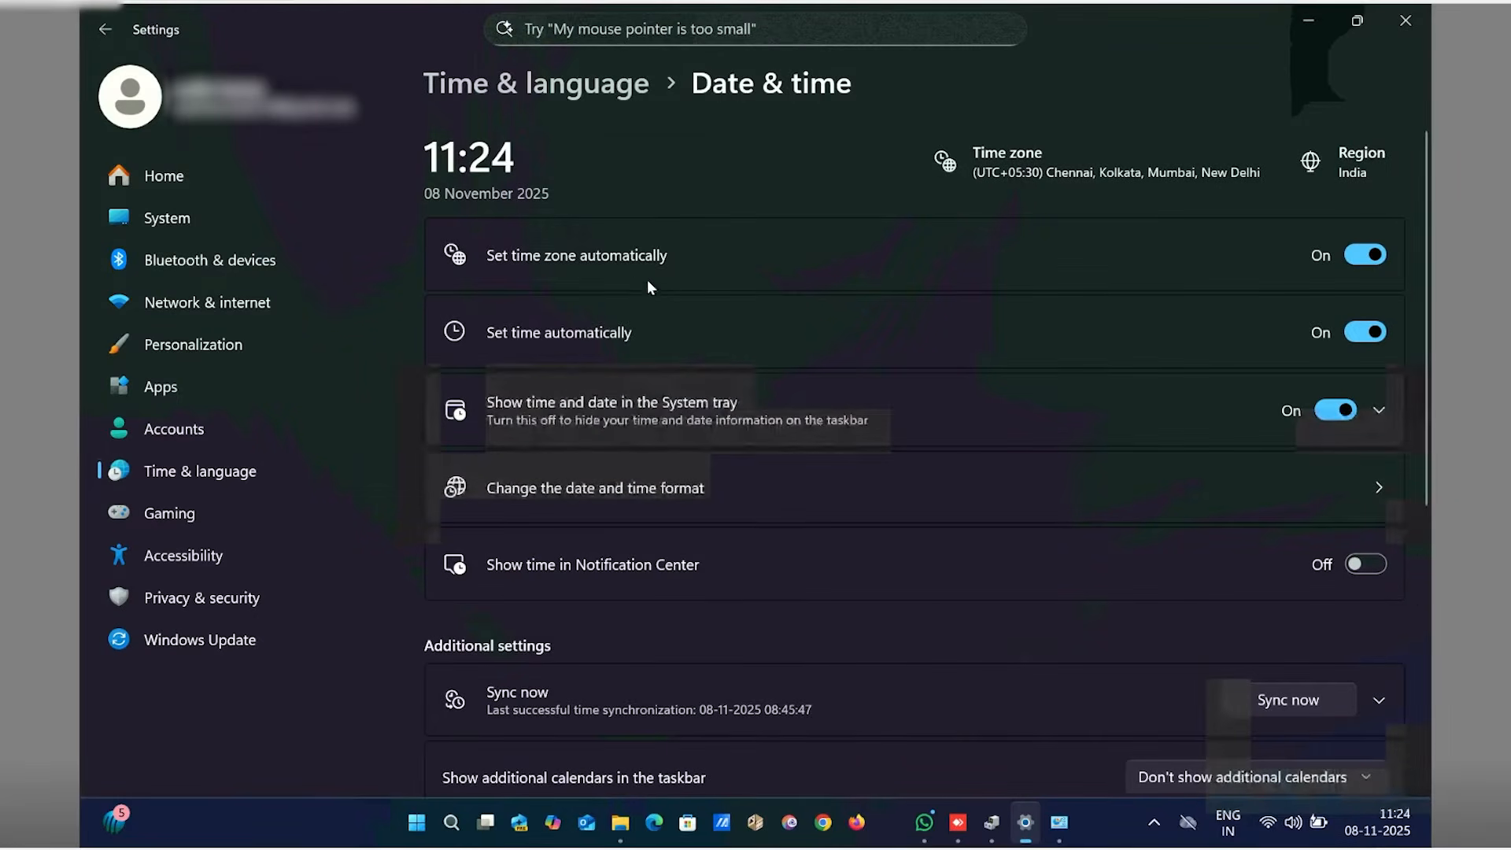
pyautogui.click(1369, 255)
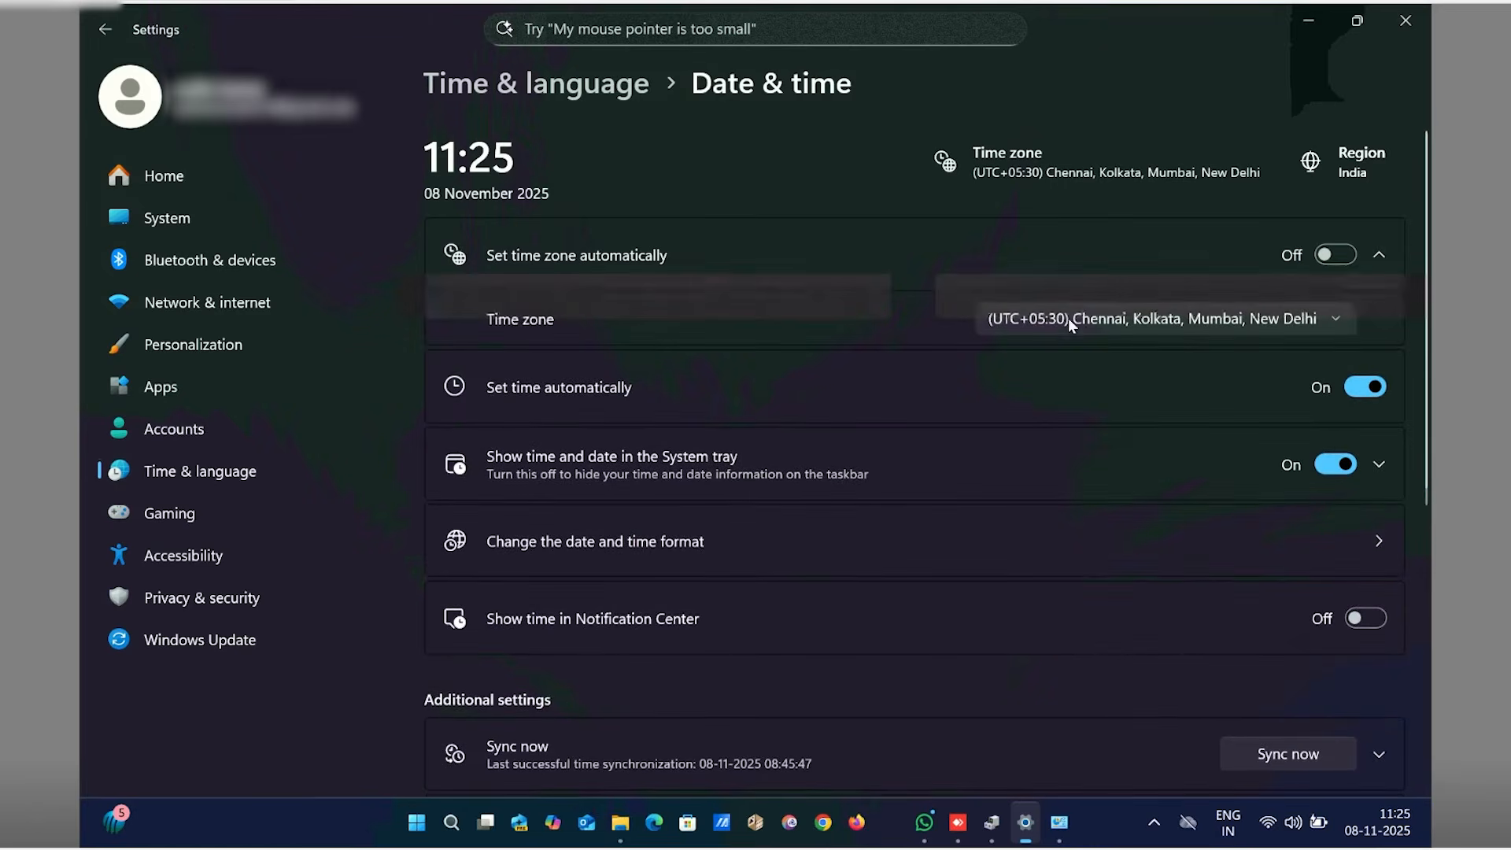
pyautogui.click(1126, 320)
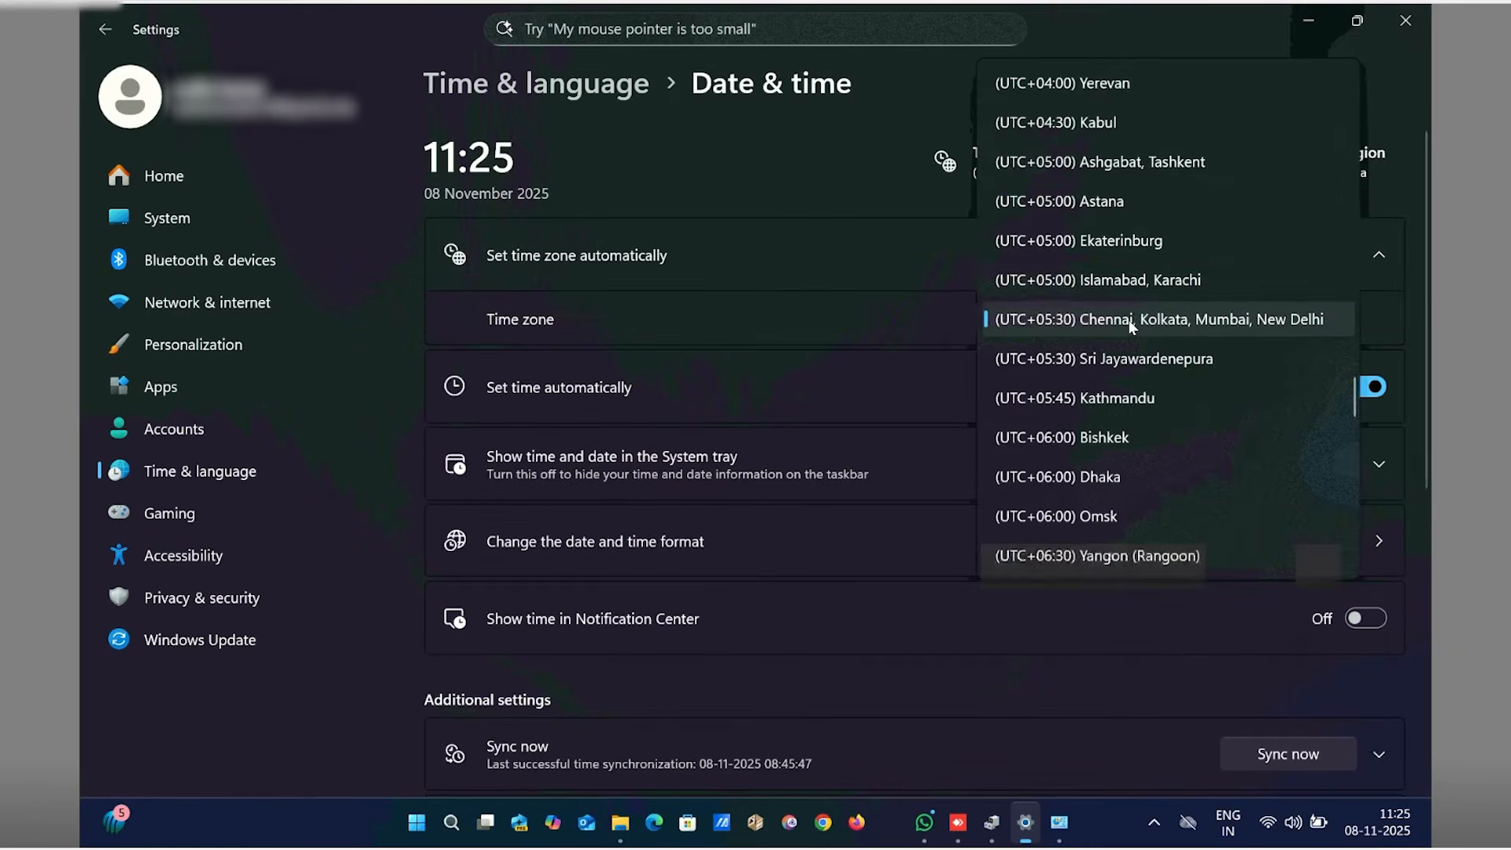
pyautogui.click(1126, 320)
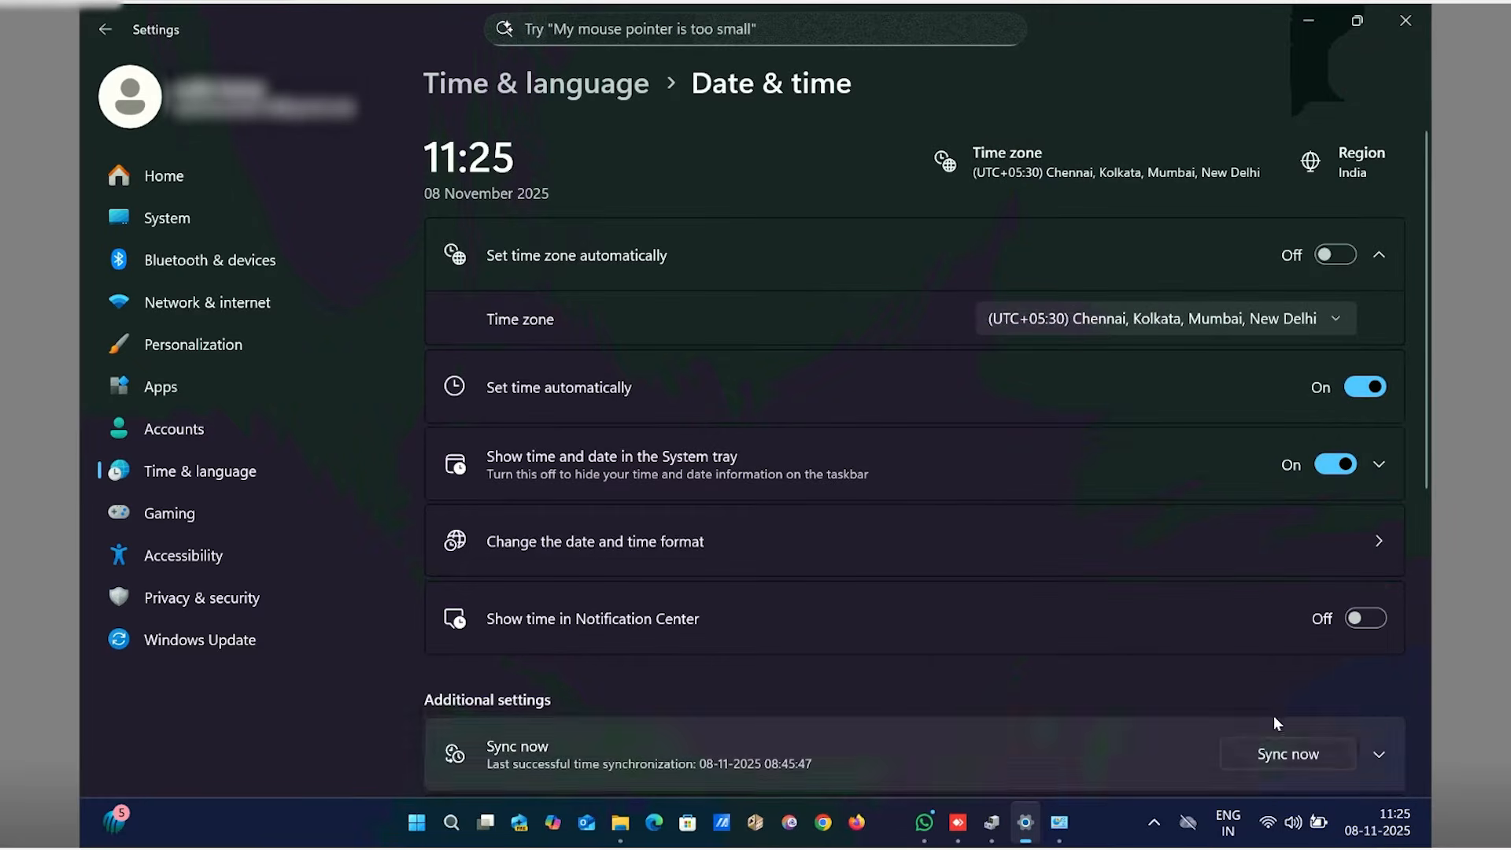
# Synchronize the system clock with the time server in the additional date and time settings
pyautogui.scroll(-3, 1273, 646)
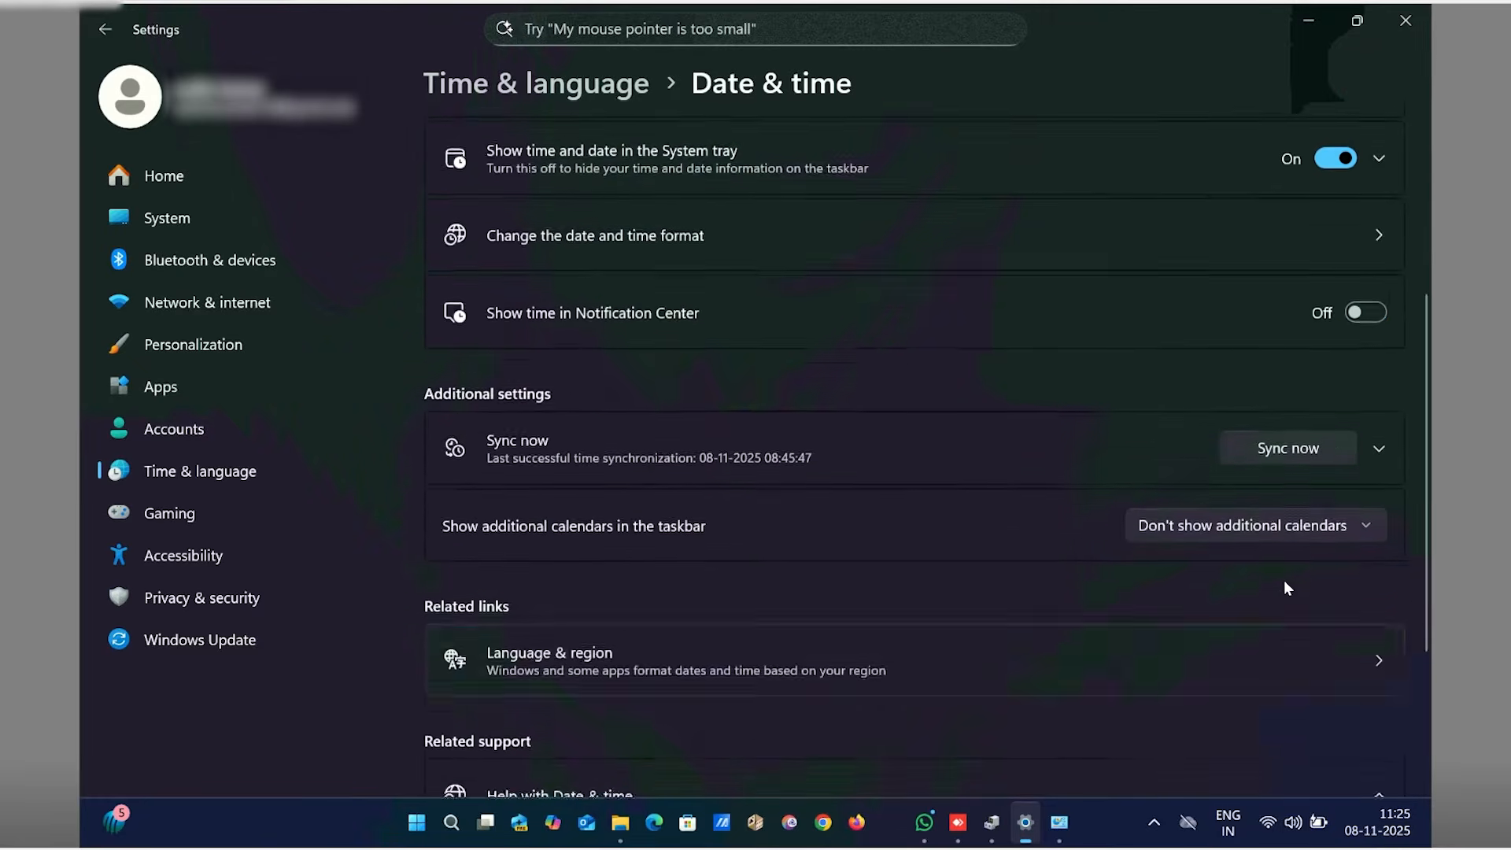
pyautogui.scroll(-3, 1282, 595)
pyautogui.click(1276, 276)
pyautogui.click(1268, 242)
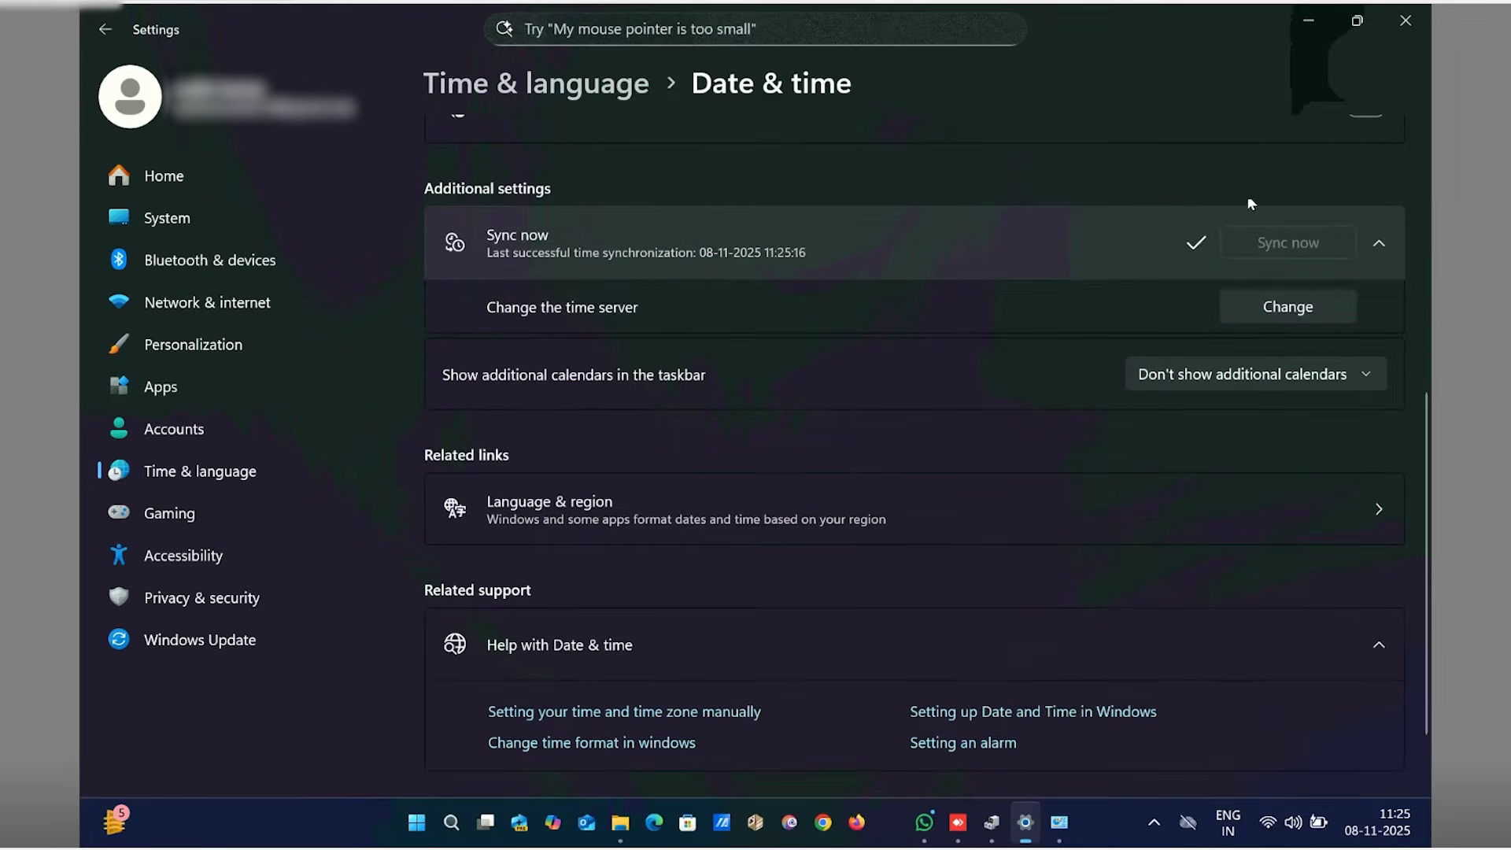
# Switch to Chrome and search Google for "morpho rd download"
pyautogui.click(856, 830)
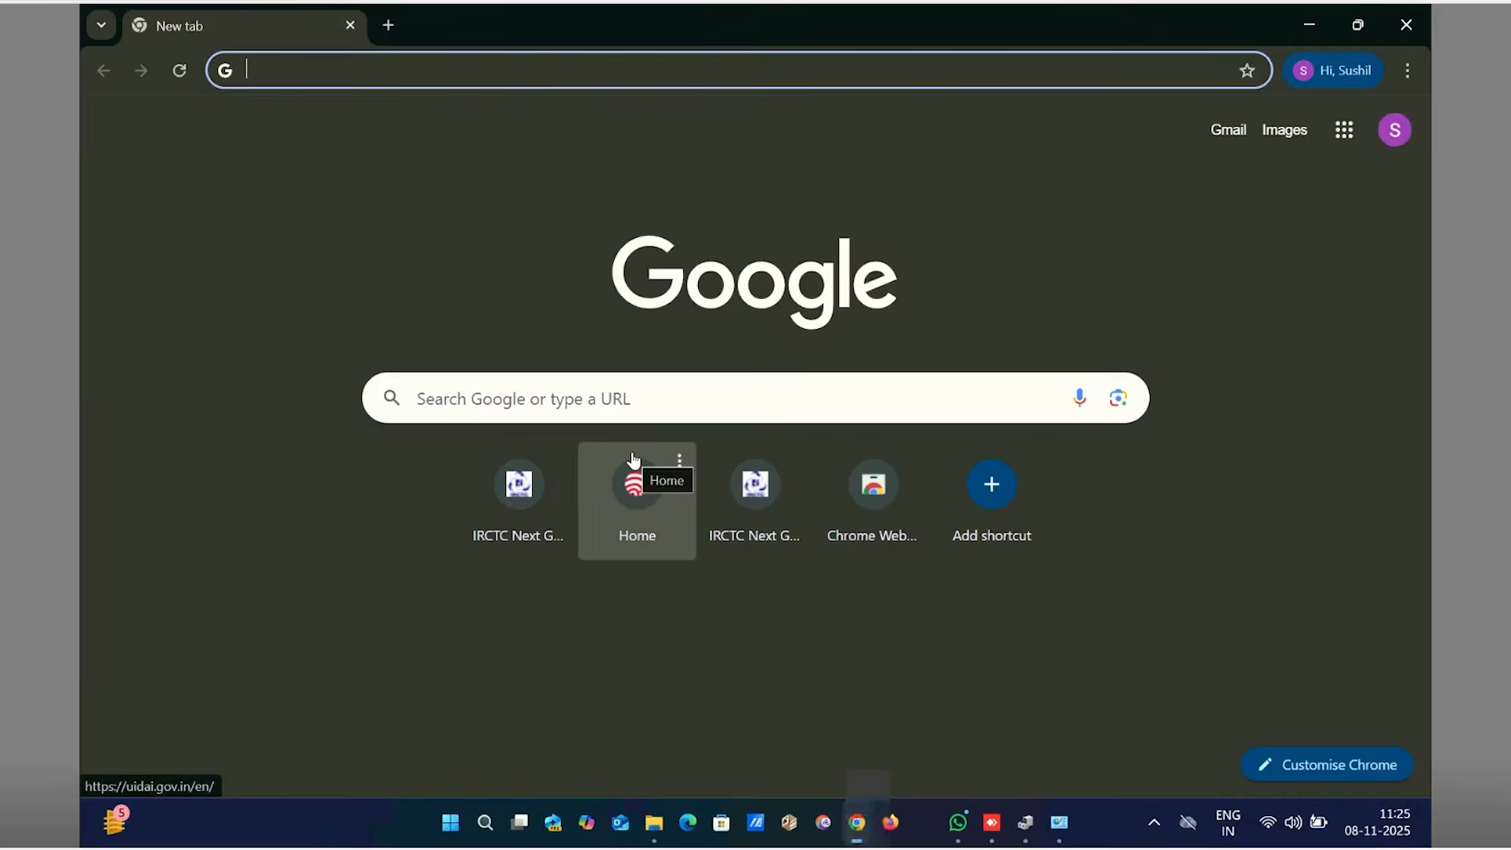
pyautogui.write('morpho rd download')
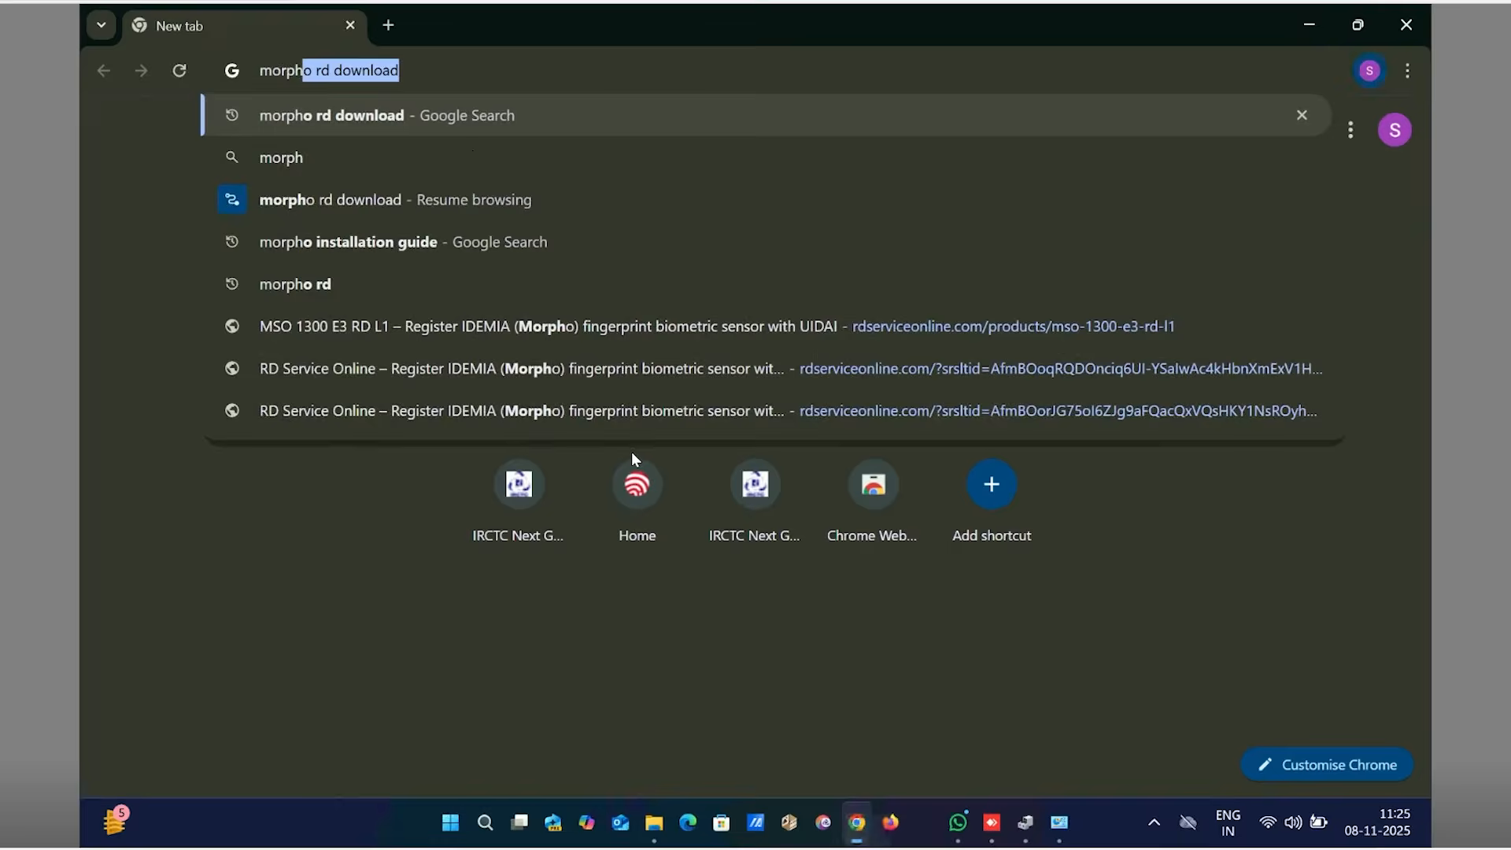
pyautogui.press('Return')
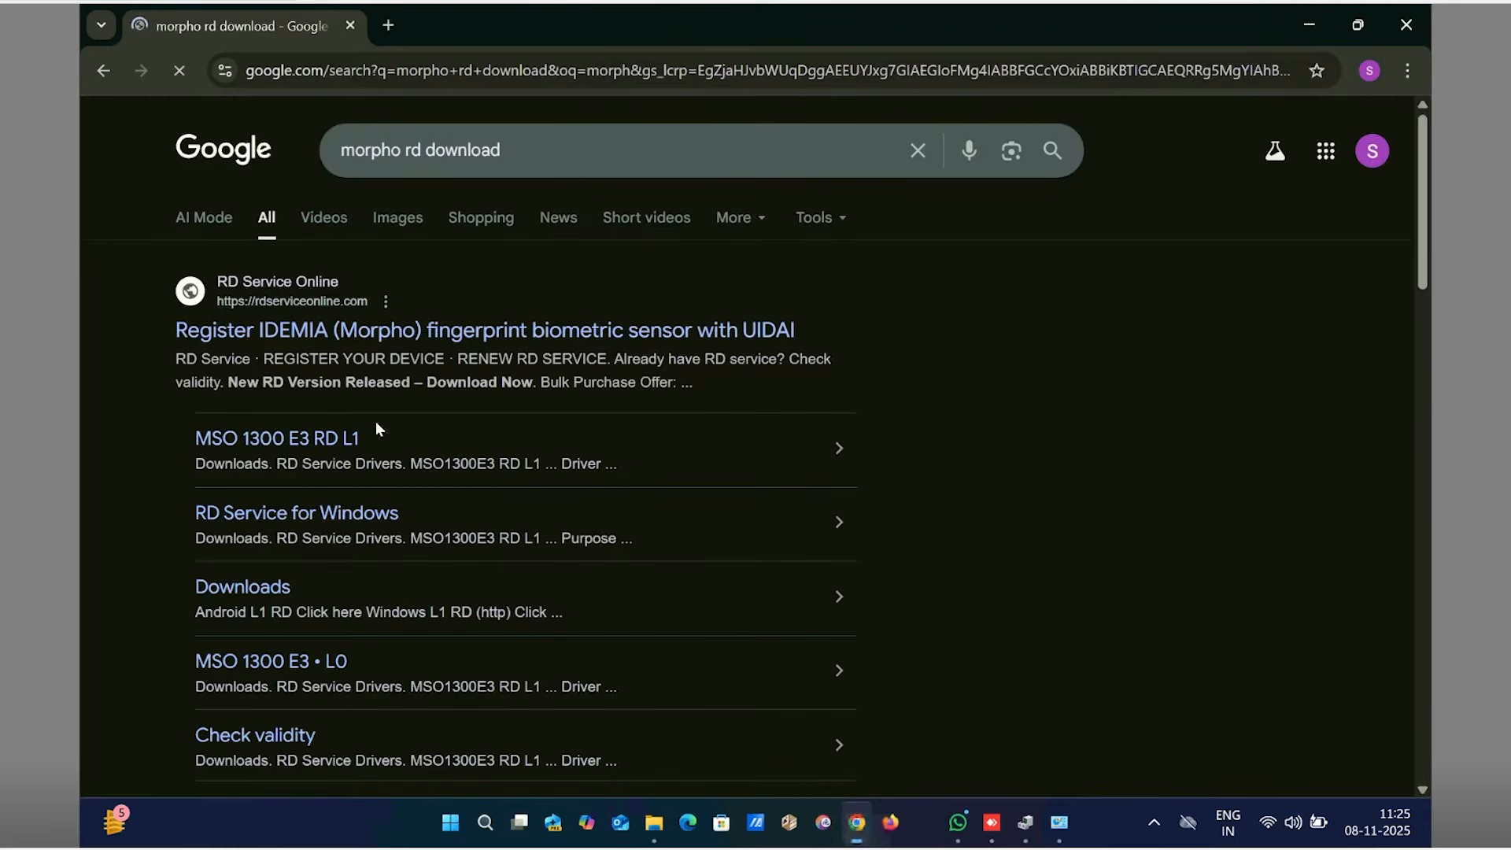
# Open the RD Service Online site and download the Windows L1 RD (https/localhost) driver for the MSO1300E3 RD L1
pyautogui.click(346, 335)
pyautogui.moveTo(1133, 132)
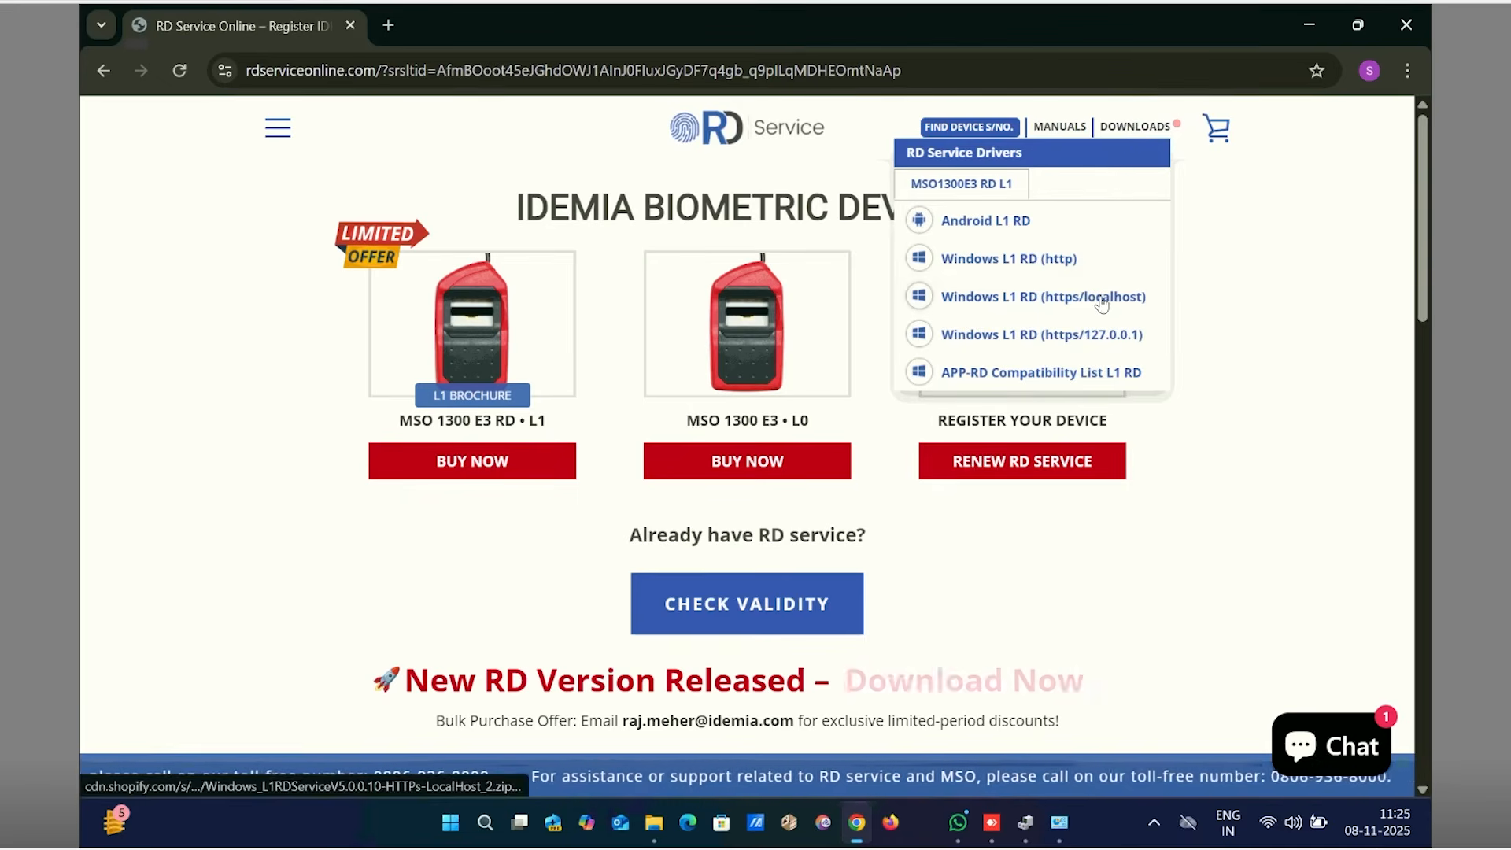
pyautogui.click(1101, 304)
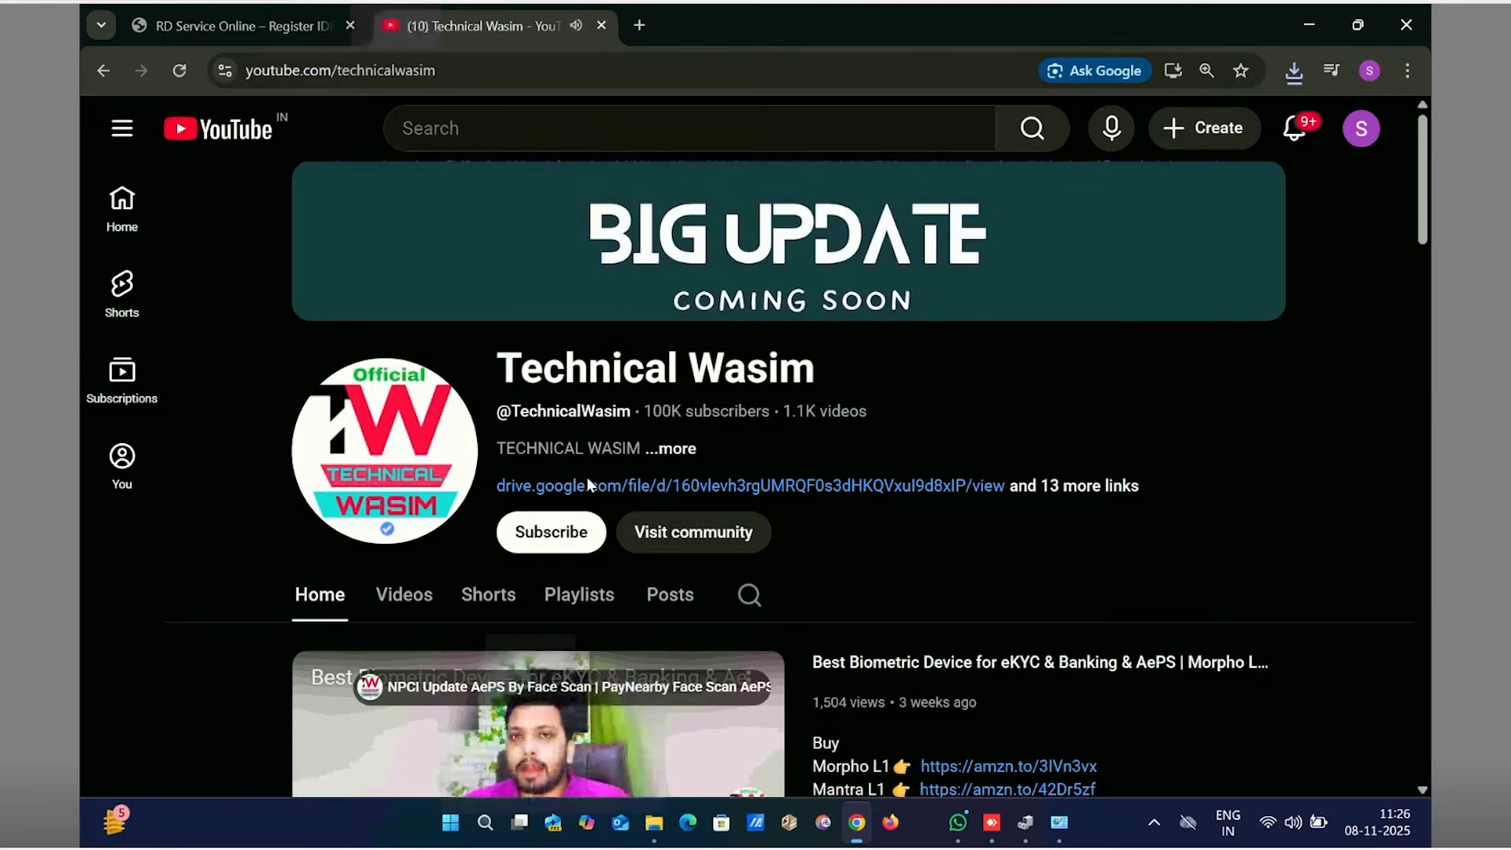
# Follow the YouTube channel's Morpho L1 latest driver link to Google Drive and download "Z All C++Fix Stoped issue.rar" despite the virus-scan warning
pyautogui.click(661, 487)
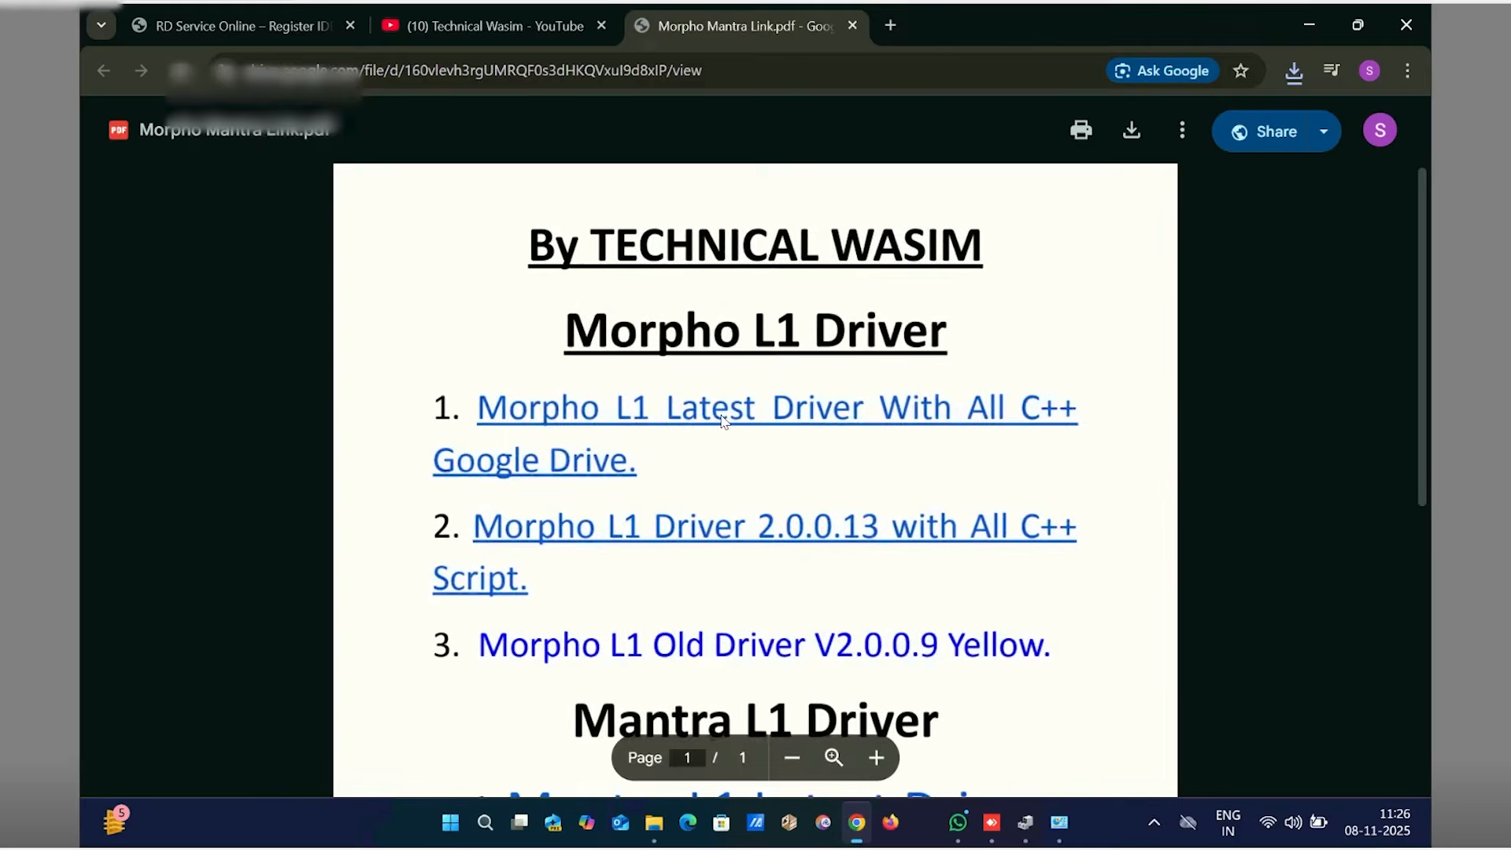
pyautogui.click(713, 421)
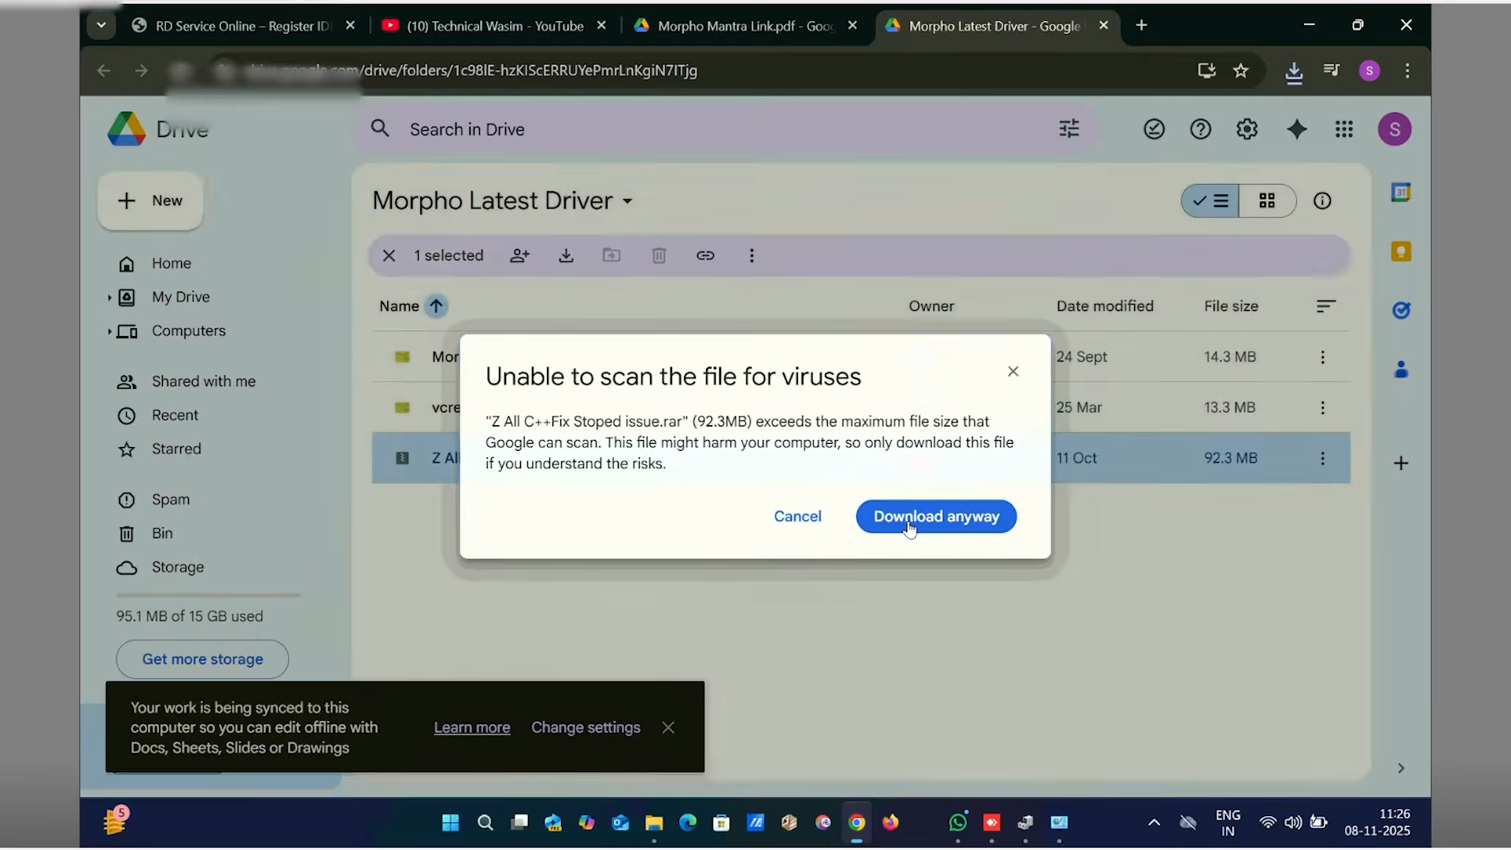
pyautogui.click(910, 527)
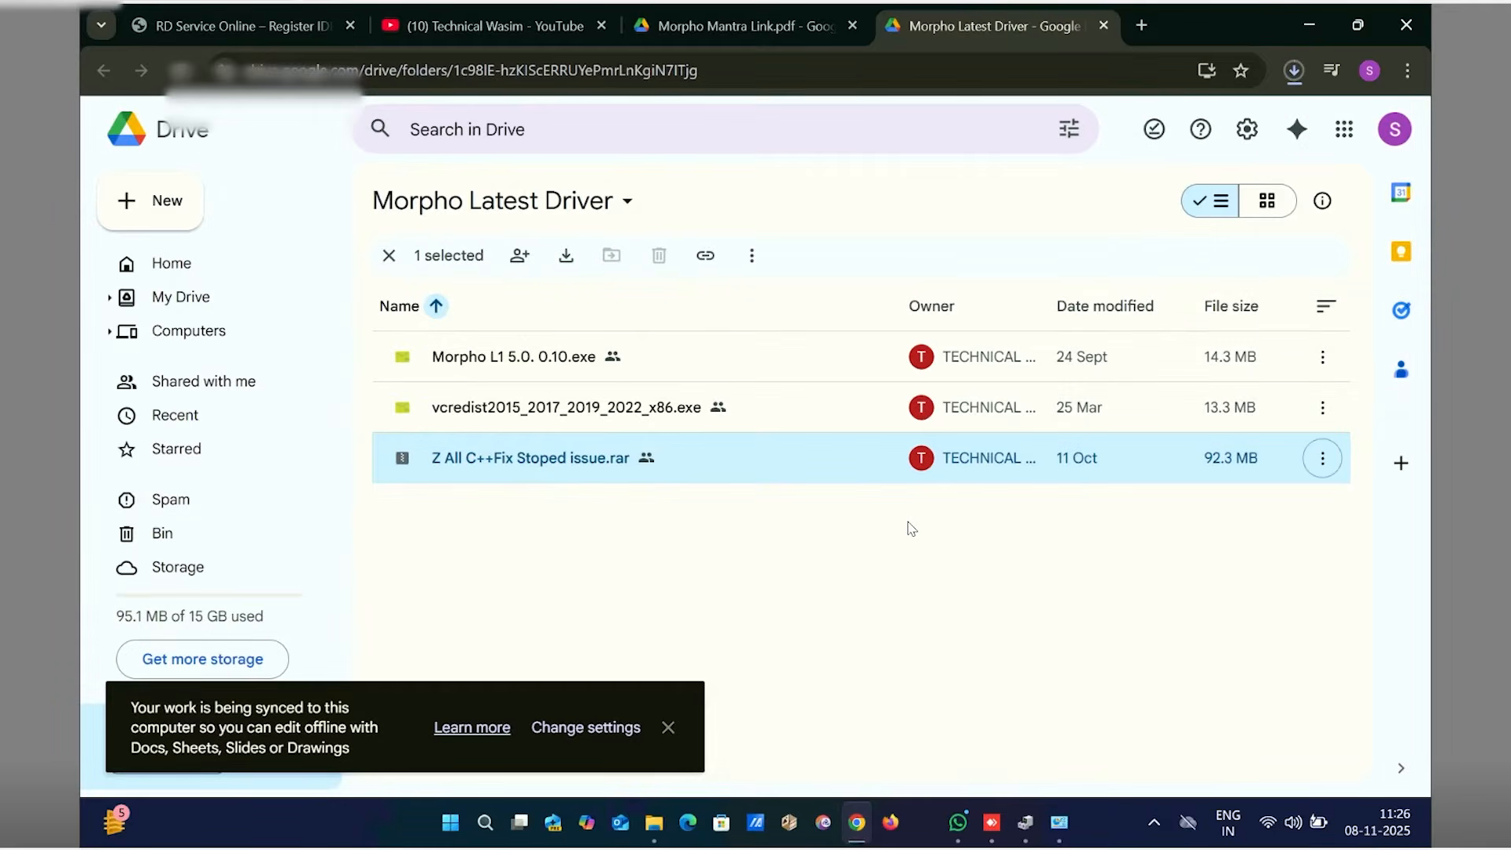
# Show the downloaded files in their folder and extract the Windows_L1RDServiceV5.0.0.10-HTTPs-LocalHost_2 archive to the suggested destination
pyautogui.hotkey('ctrl', 'j')
pyautogui.click(1032, 256)
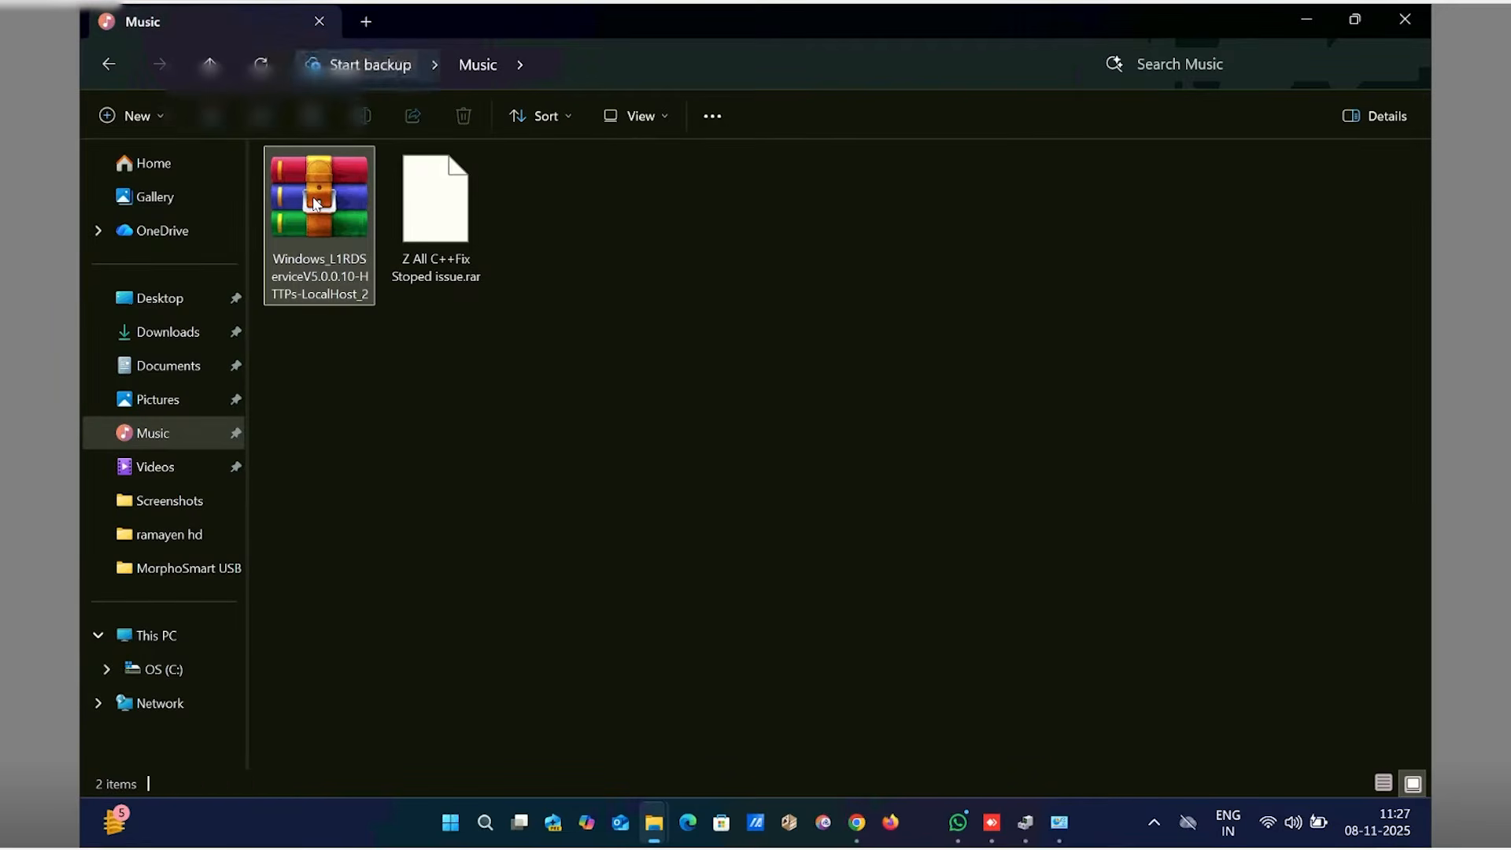
pyautogui.rightClick(314, 203)
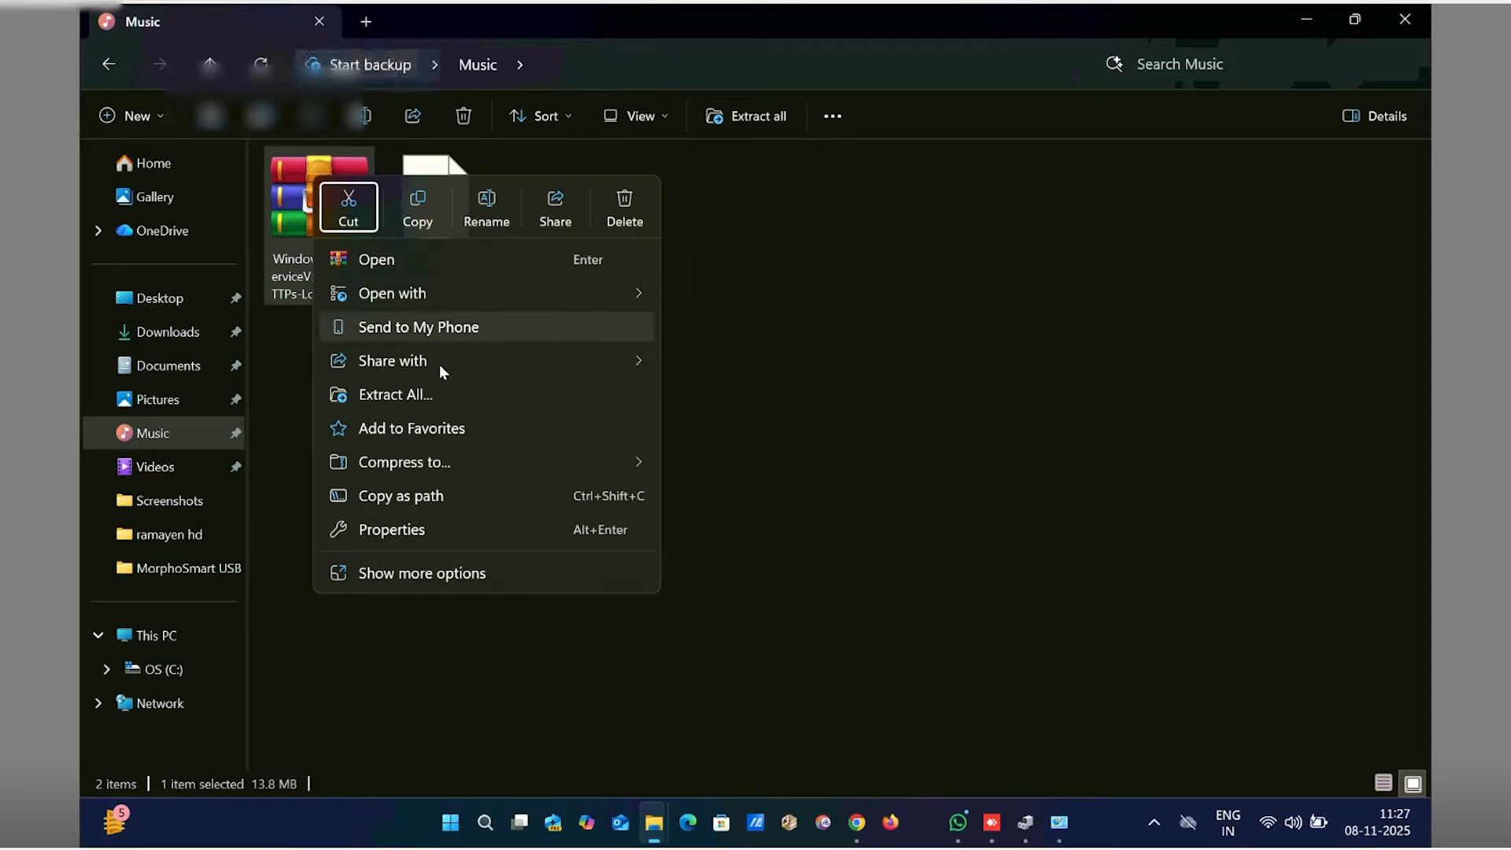
pyautogui.click(426, 396)
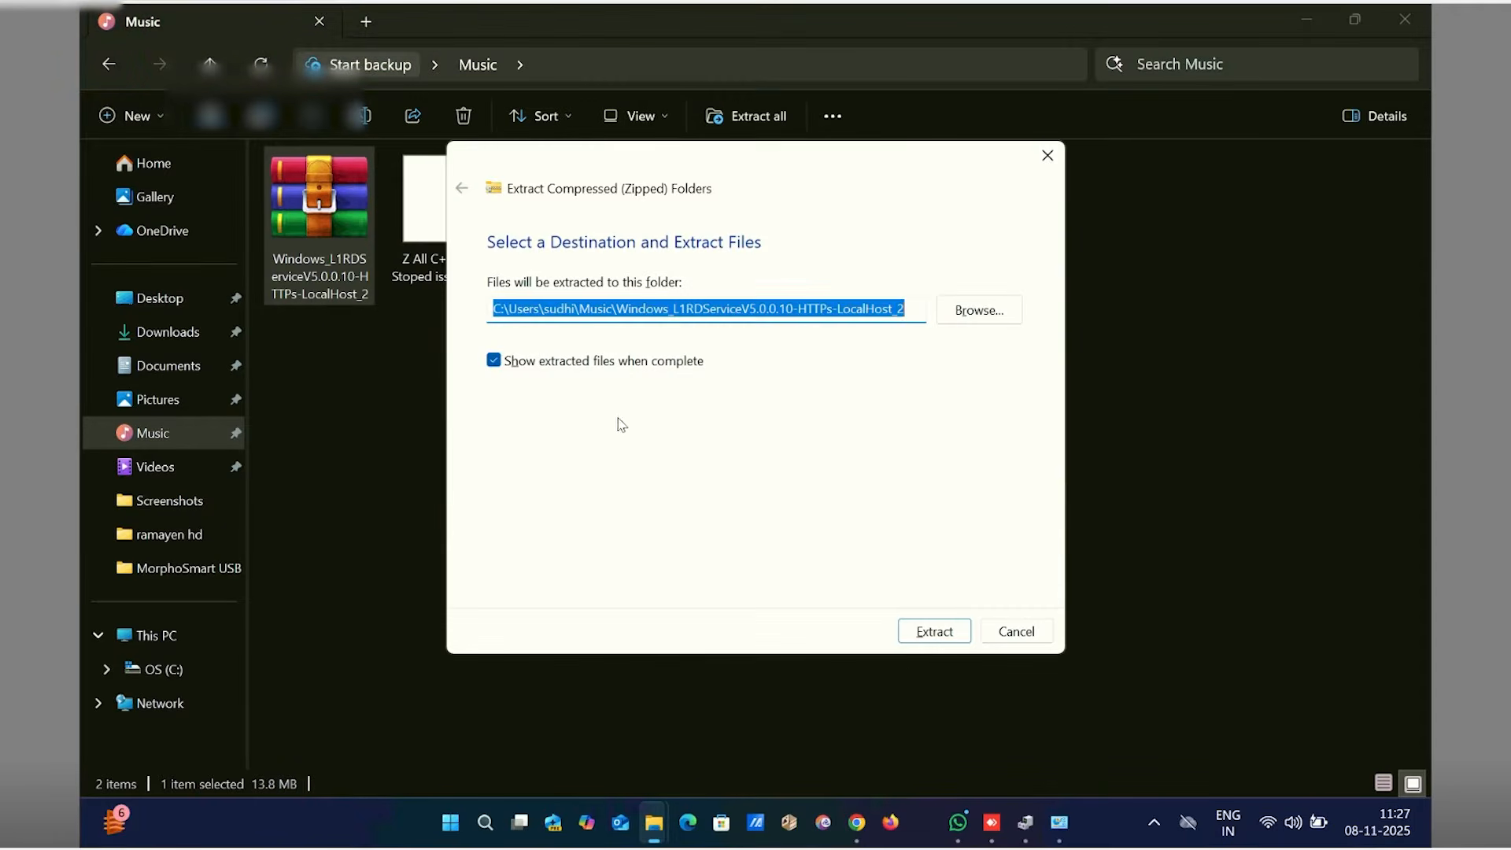
pyautogui.click(933, 632)
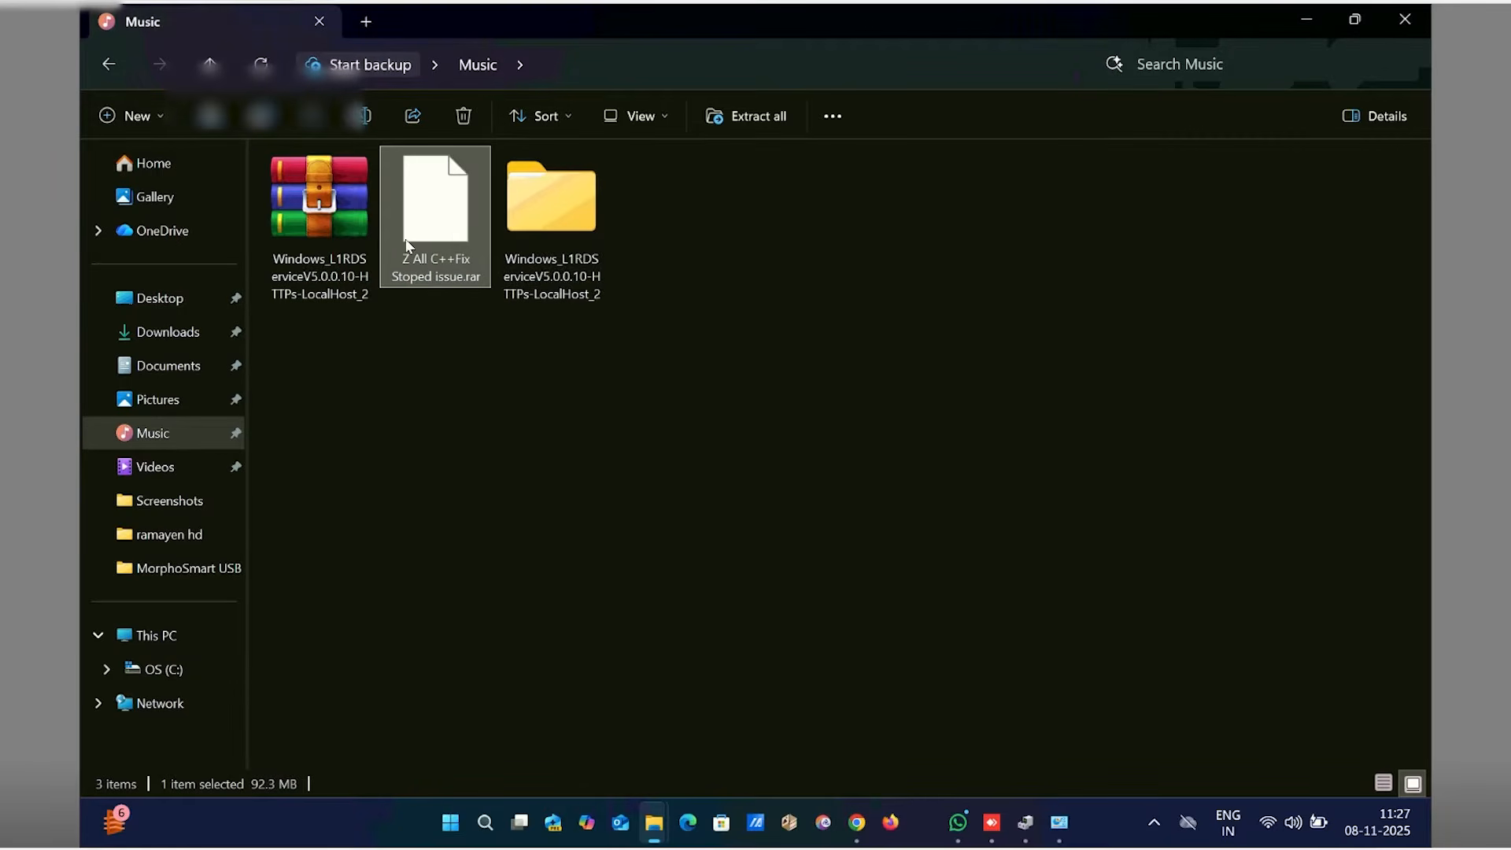
# Extract the "Z All C++Fix Stoped issue.rar" archive into the Music folder
pyautogui.rightClick(417, 201)
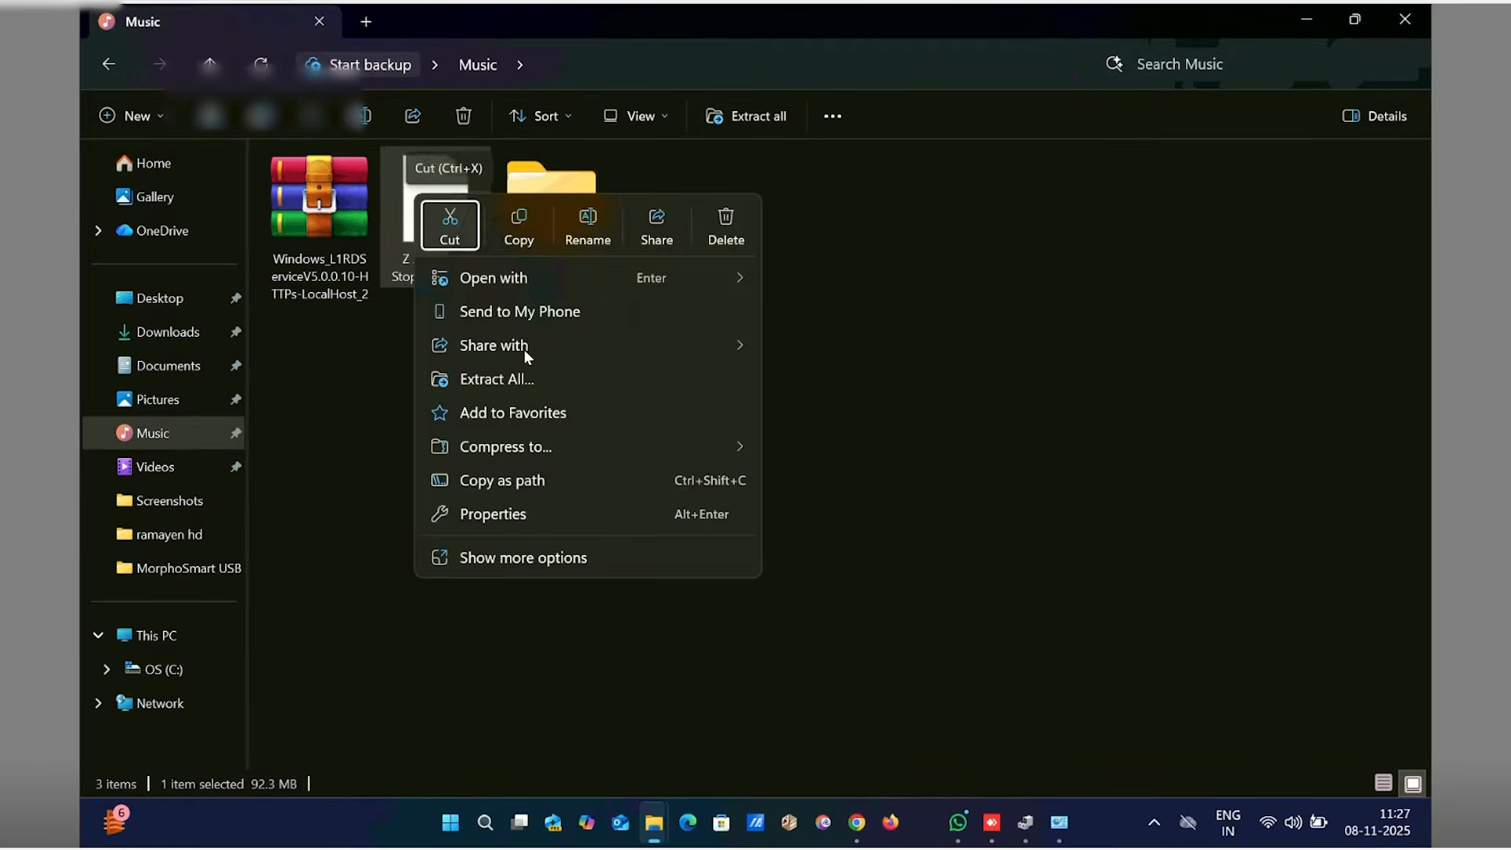
pyautogui.click(505, 378)
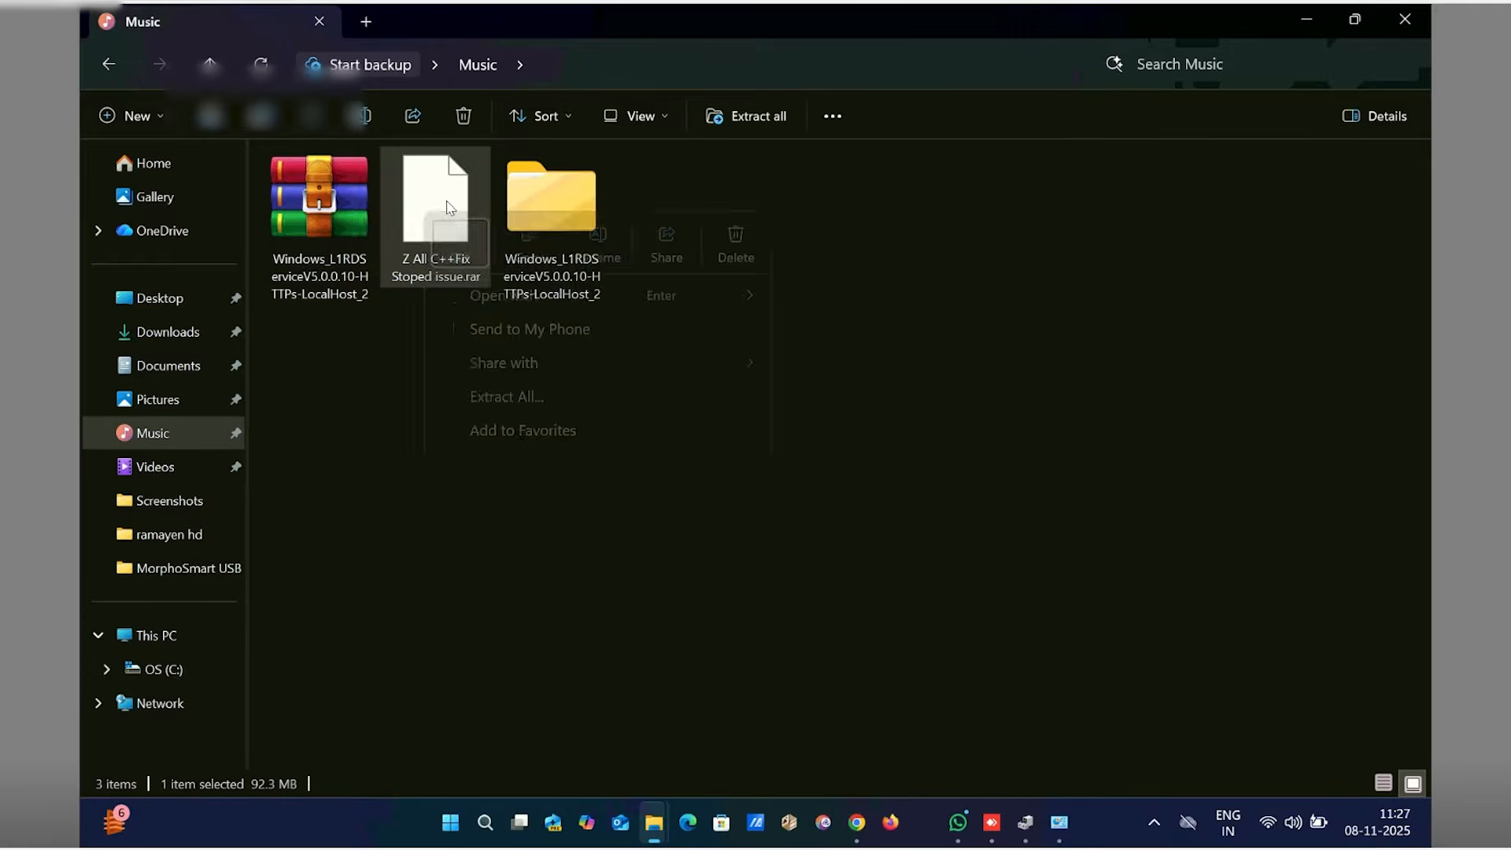
pyautogui.rightClick(450, 208)
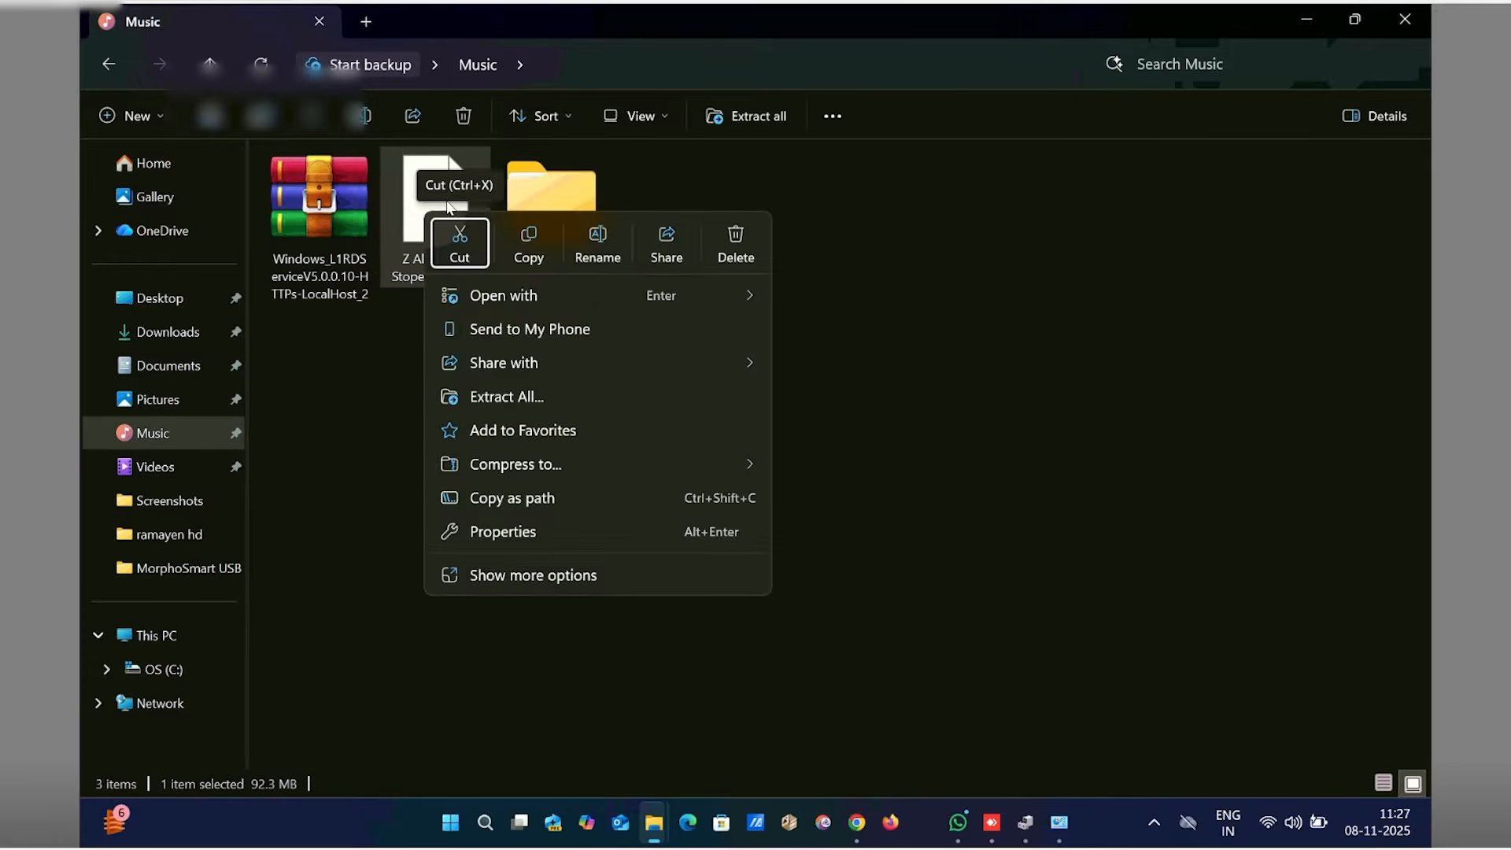
pyautogui.click(506, 397)
pyautogui.press('Return')
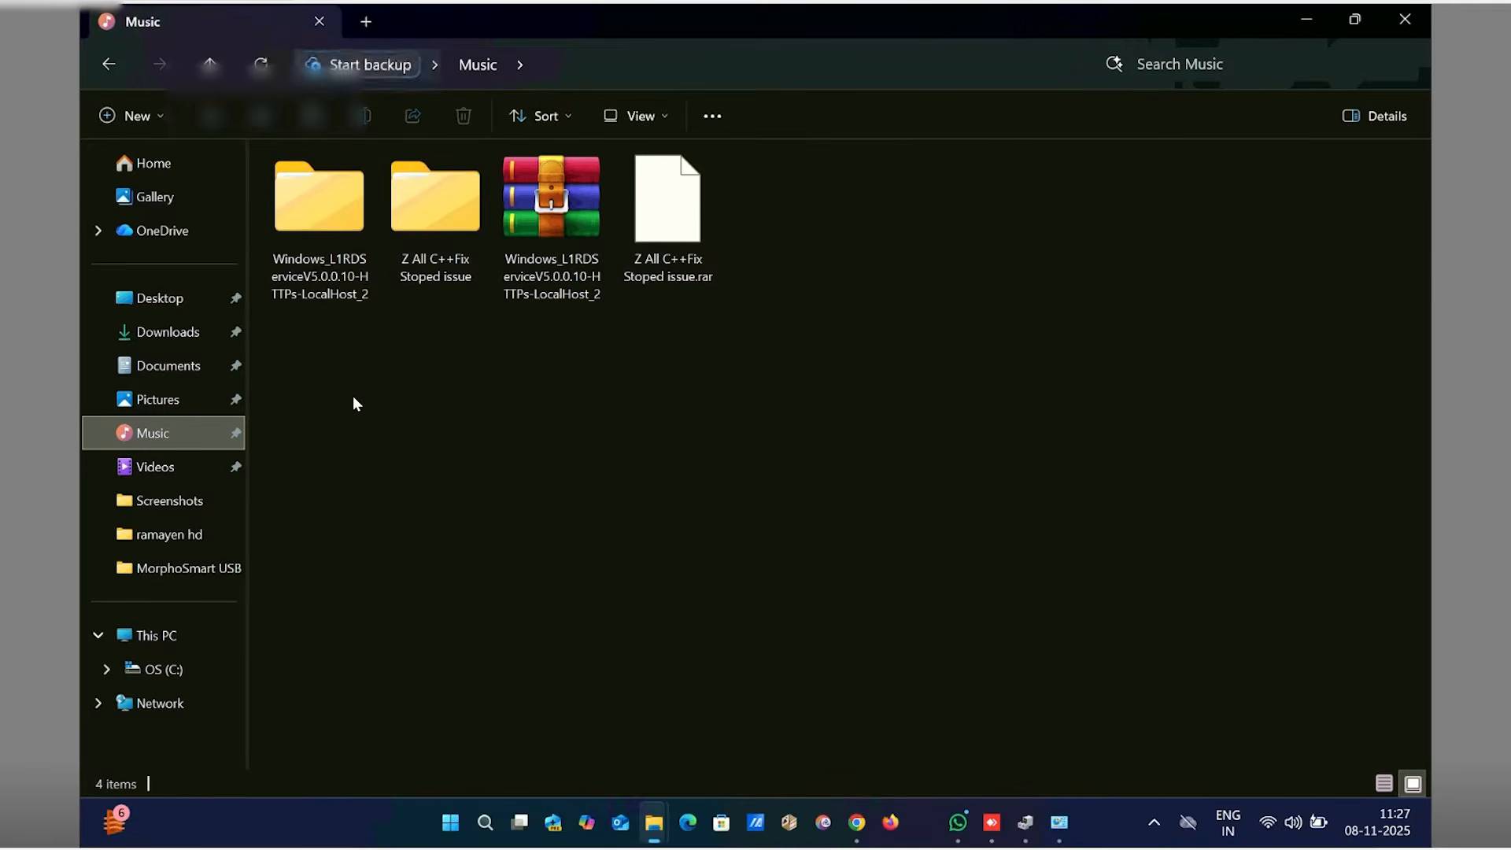
# Run install_all from the extracted "Z All C++Fix Stoped issue" folder as administrator, accepting the unknown-publisher warning and allowing changes to the device
pyautogui.click(296, 236)
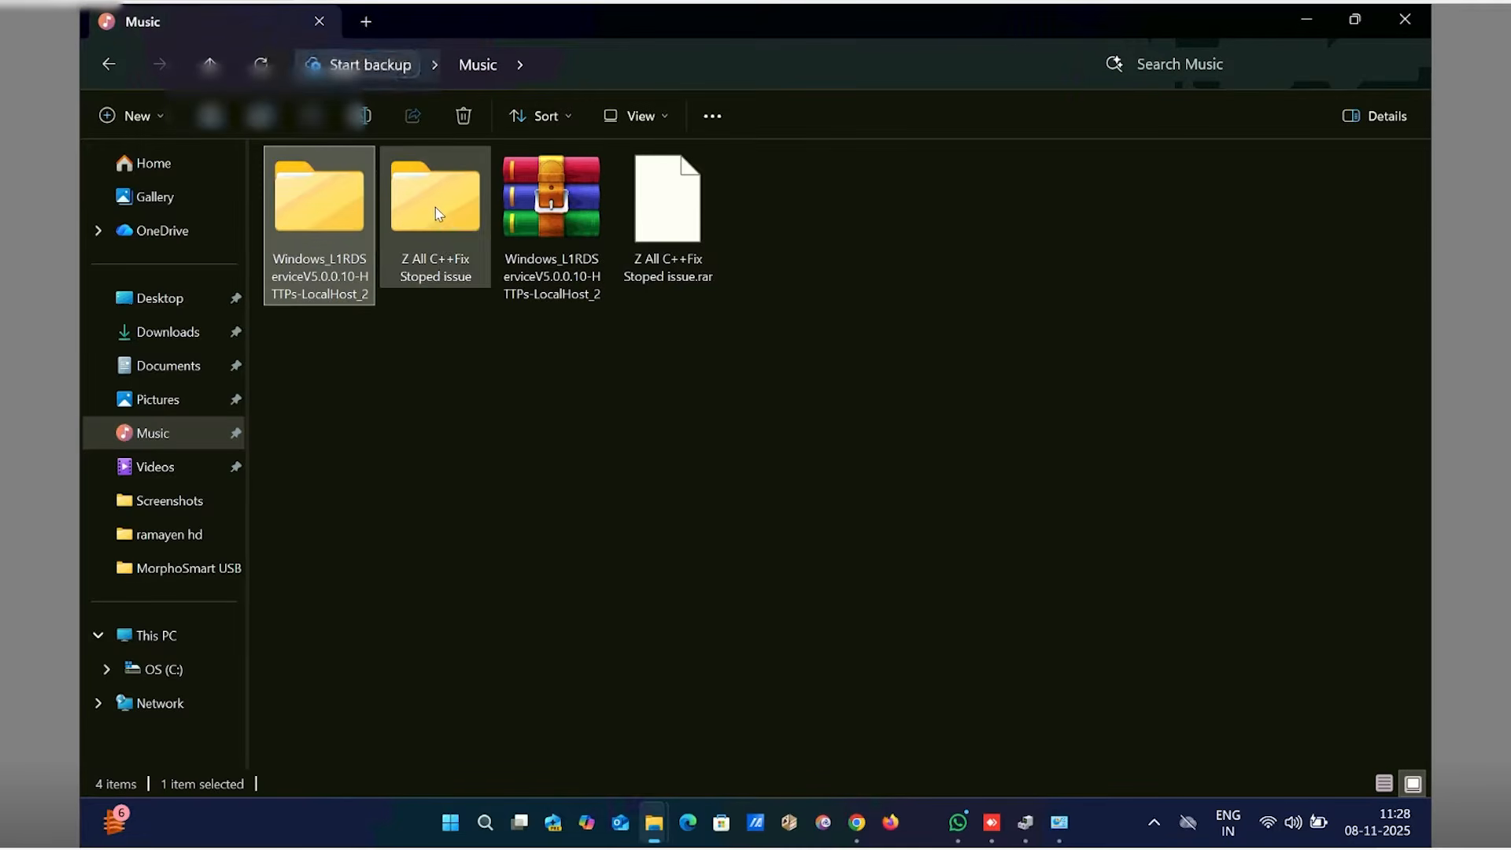
pyautogui.doubleClick(438, 211)
pyautogui.click(382, 192)
pyautogui.doubleClick(381, 192)
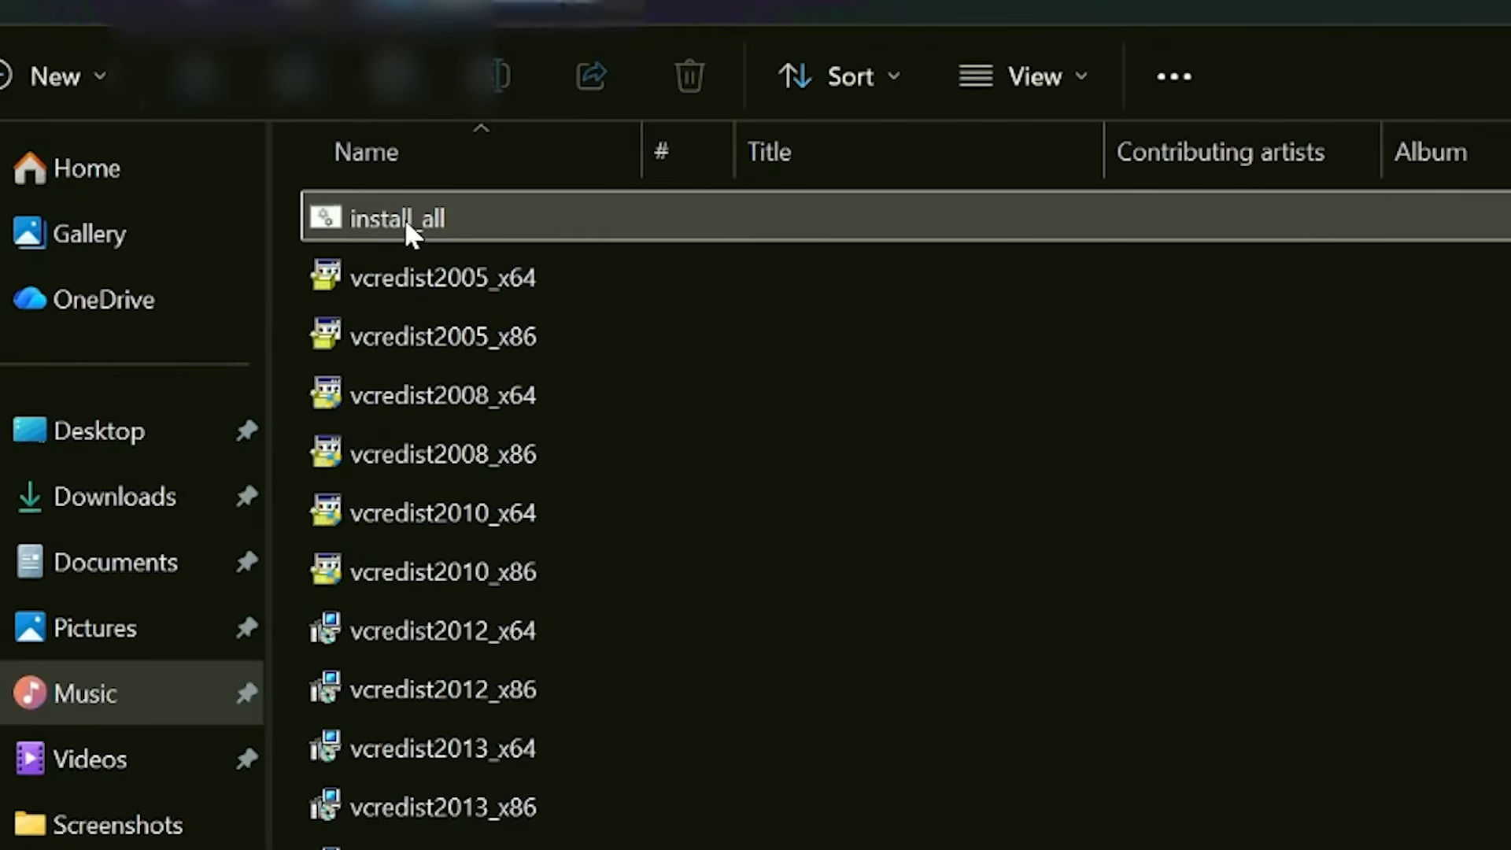
pyautogui.rightClick(416, 223)
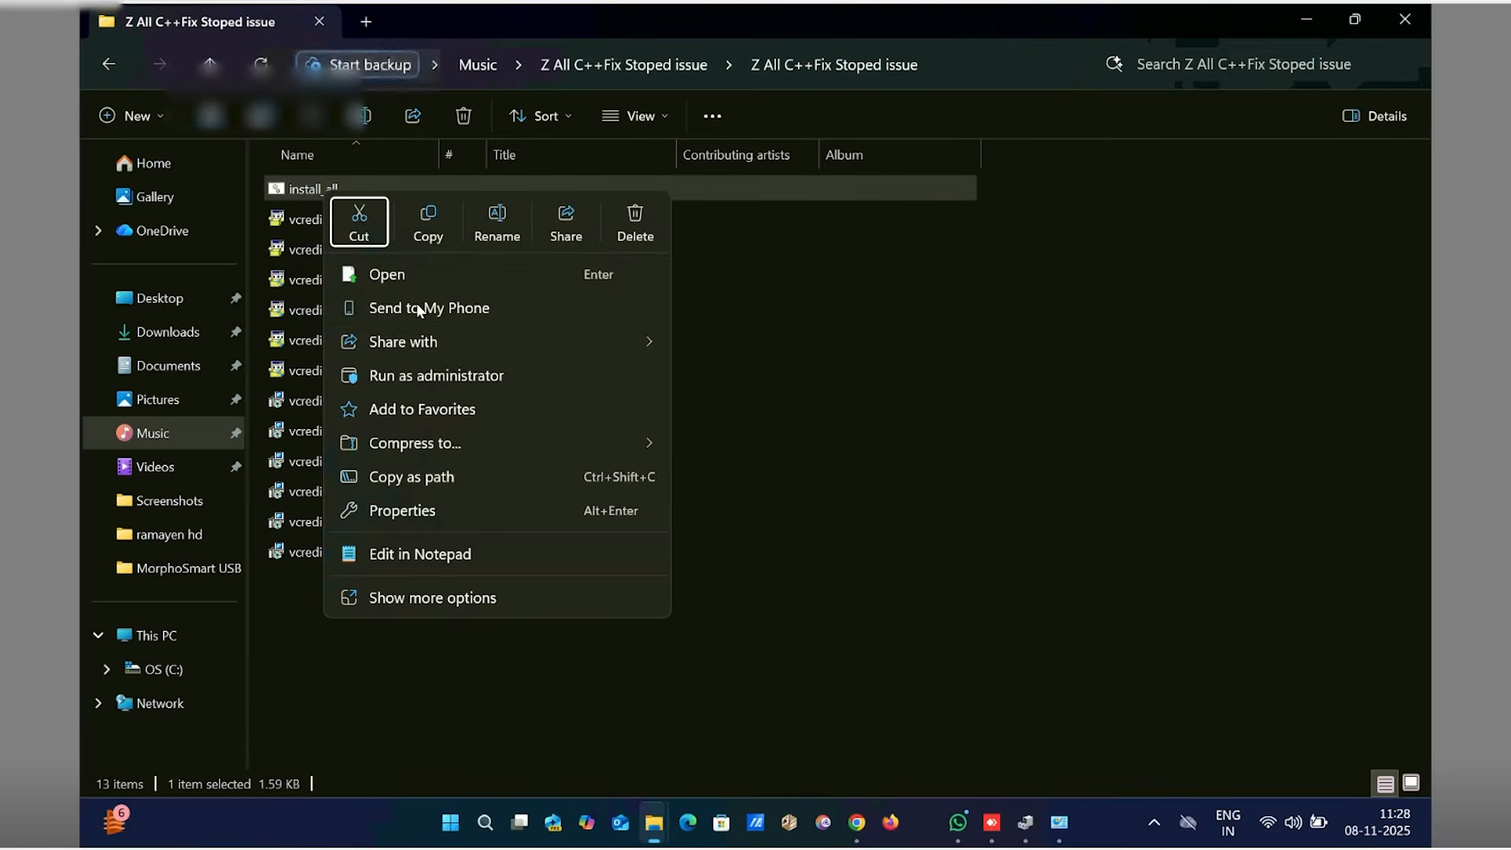
pyautogui.click(421, 371)
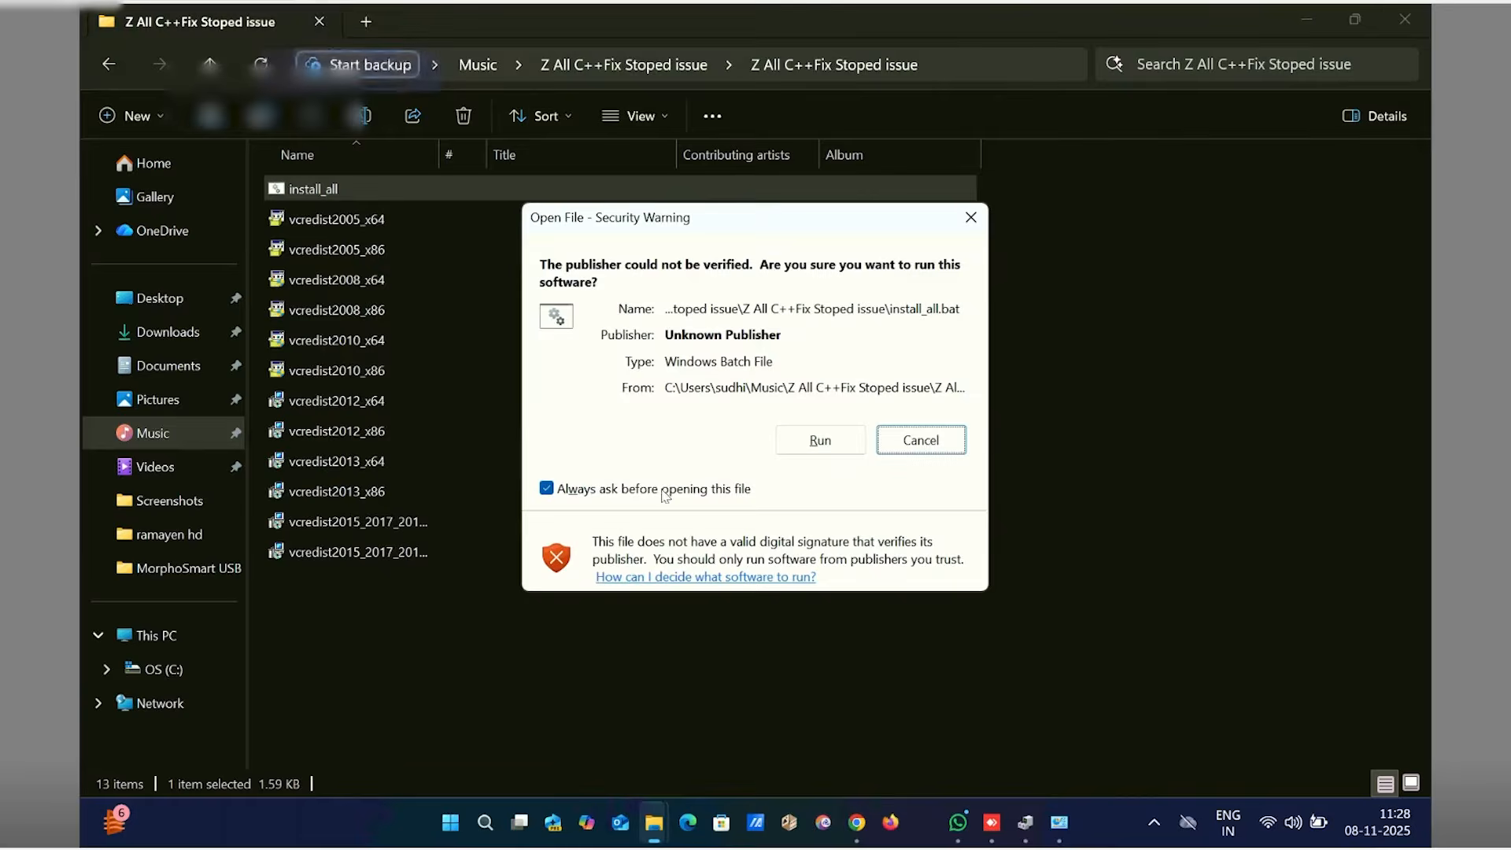
pyautogui.click(832, 441)
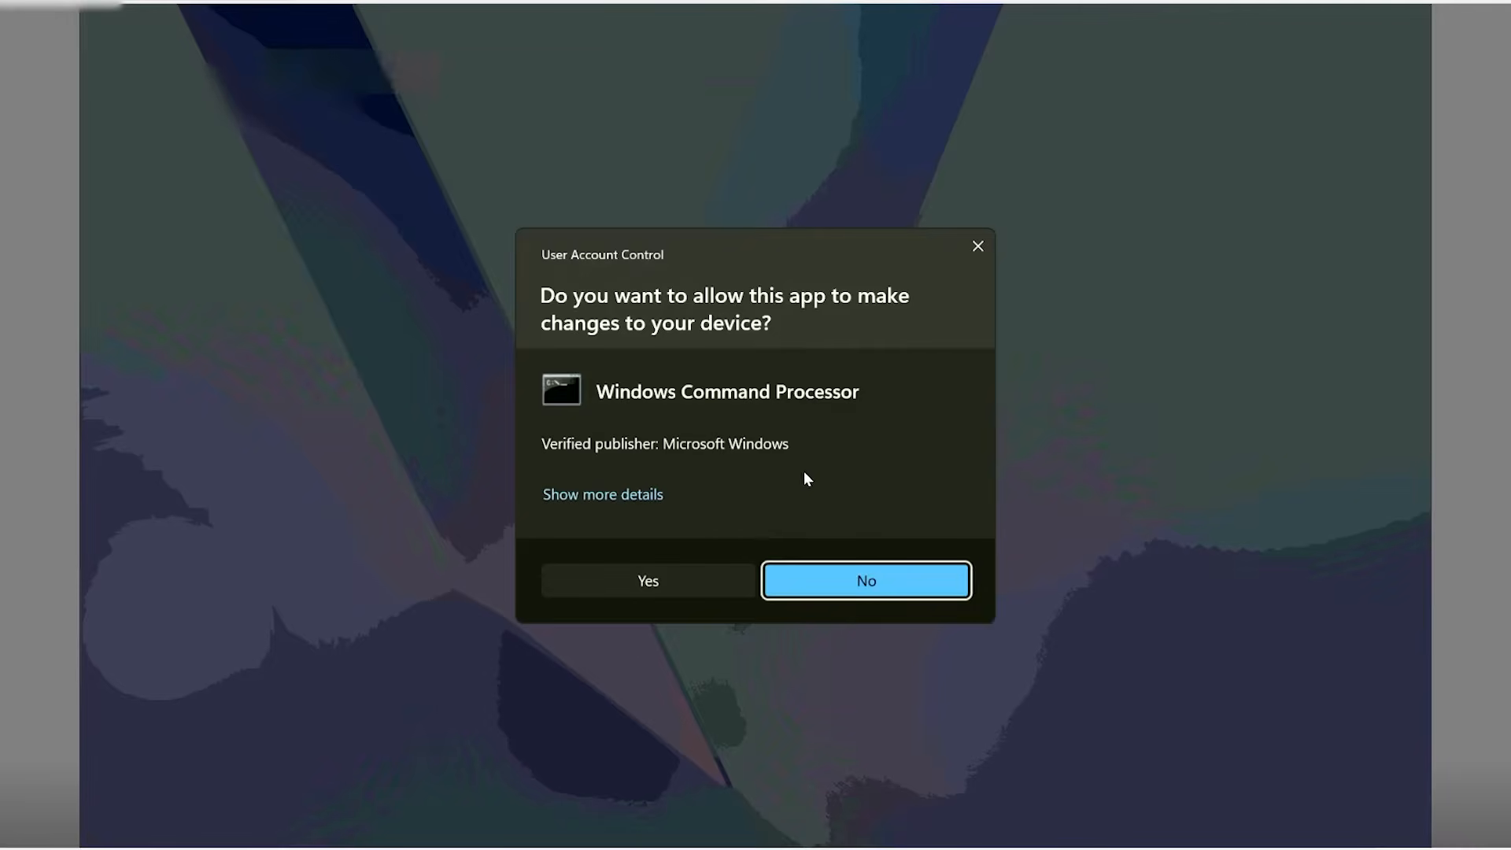
pyautogui.click(675, 582)
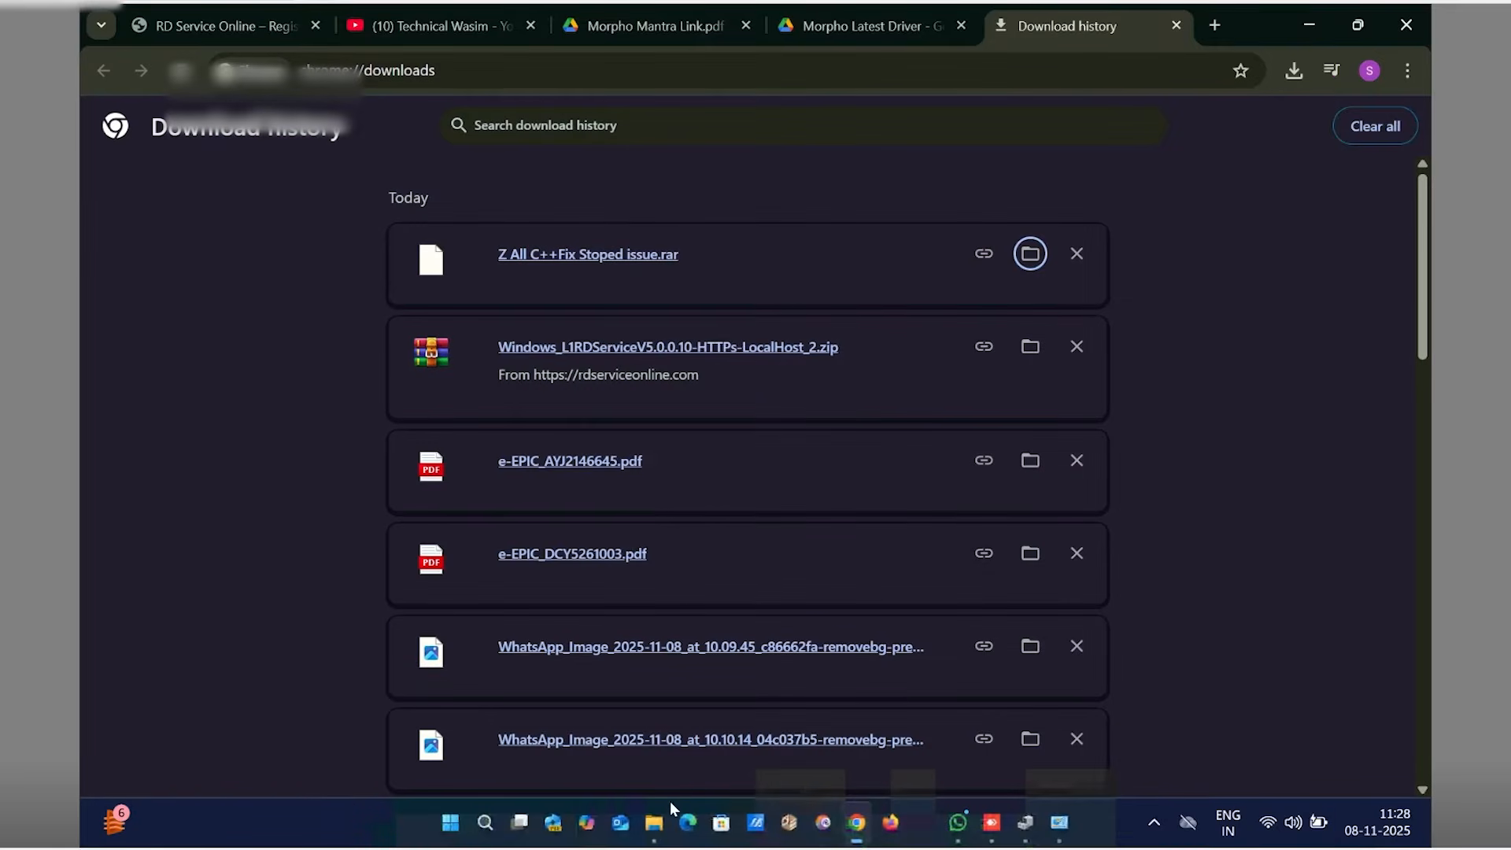
# Run the Windows_L1RDService installer from the extracted Setup folder as administrator, then open the Idemia L1RD ManagementTool to check the service and device status
pyautogui.click(654, 823)
pyautogui.click(804, 716)
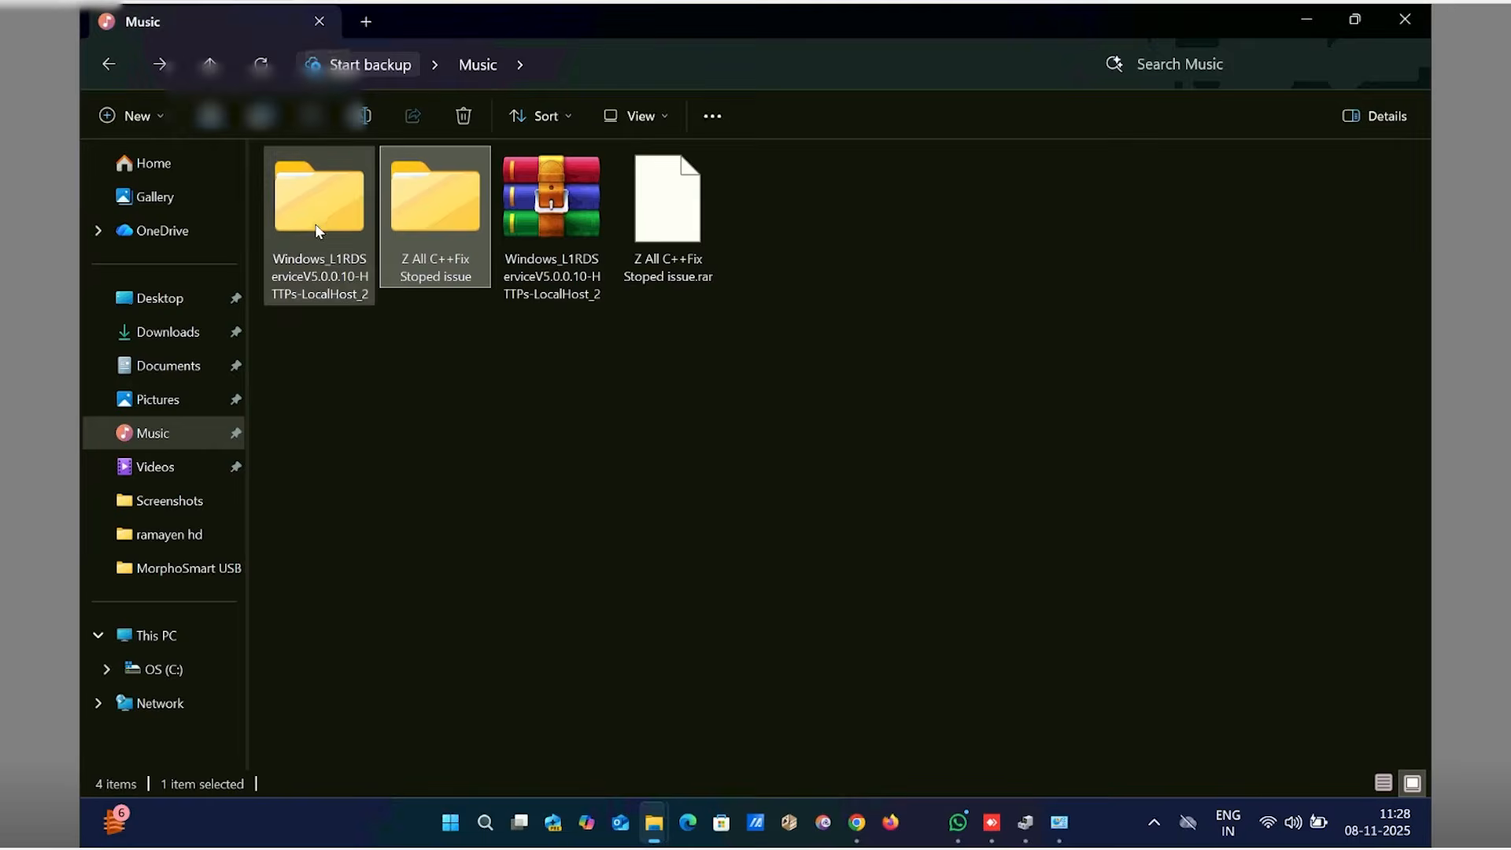
pyautogui.doubleClick(320, 226)
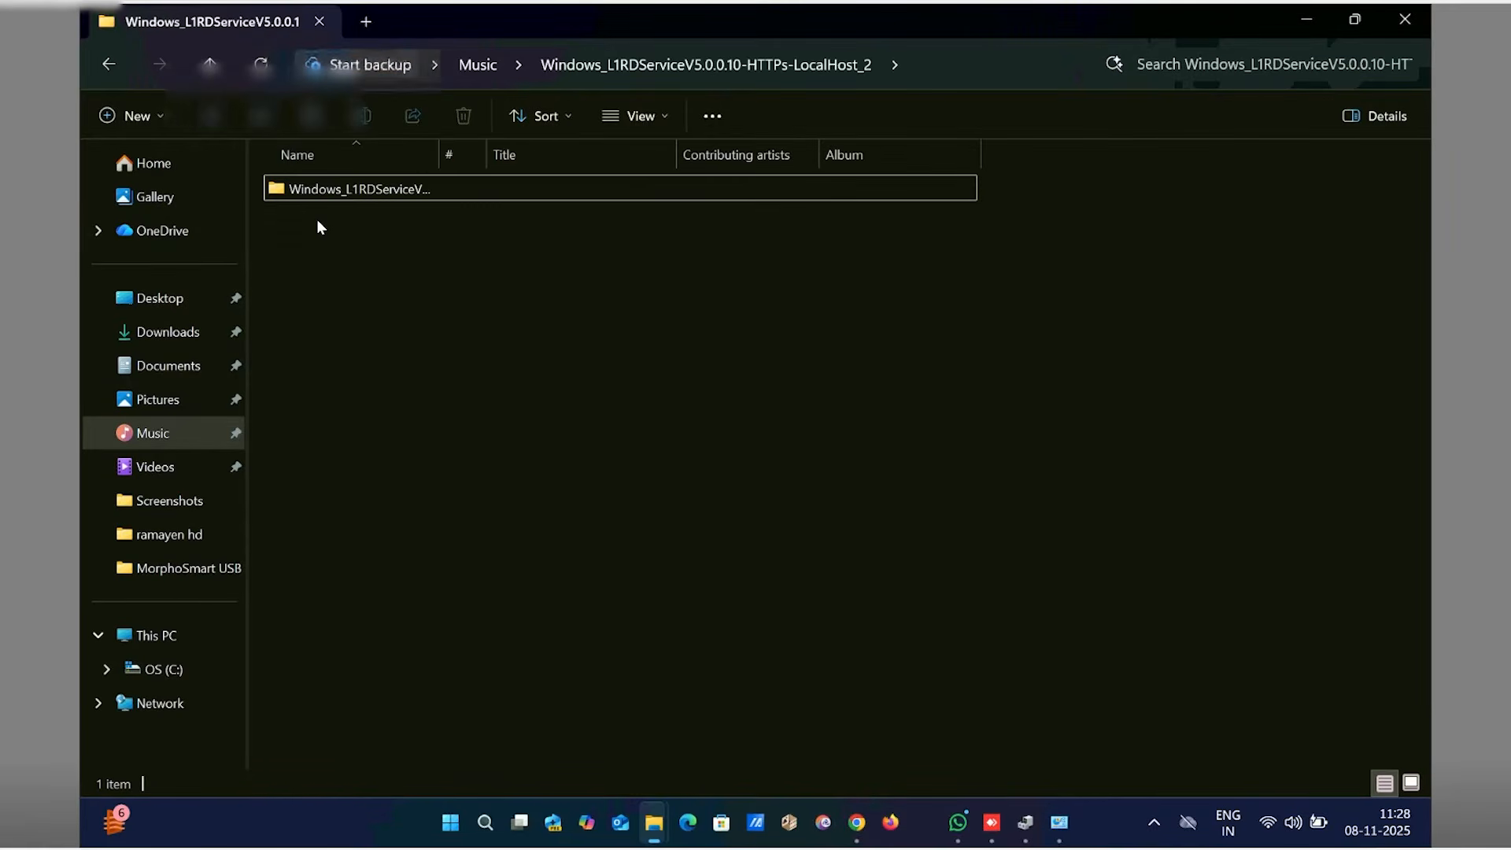
pyautogui.doubleClick(320, 190)
pyautogui.doubleClick(319, 191)
pyautogui.click(319, 190)
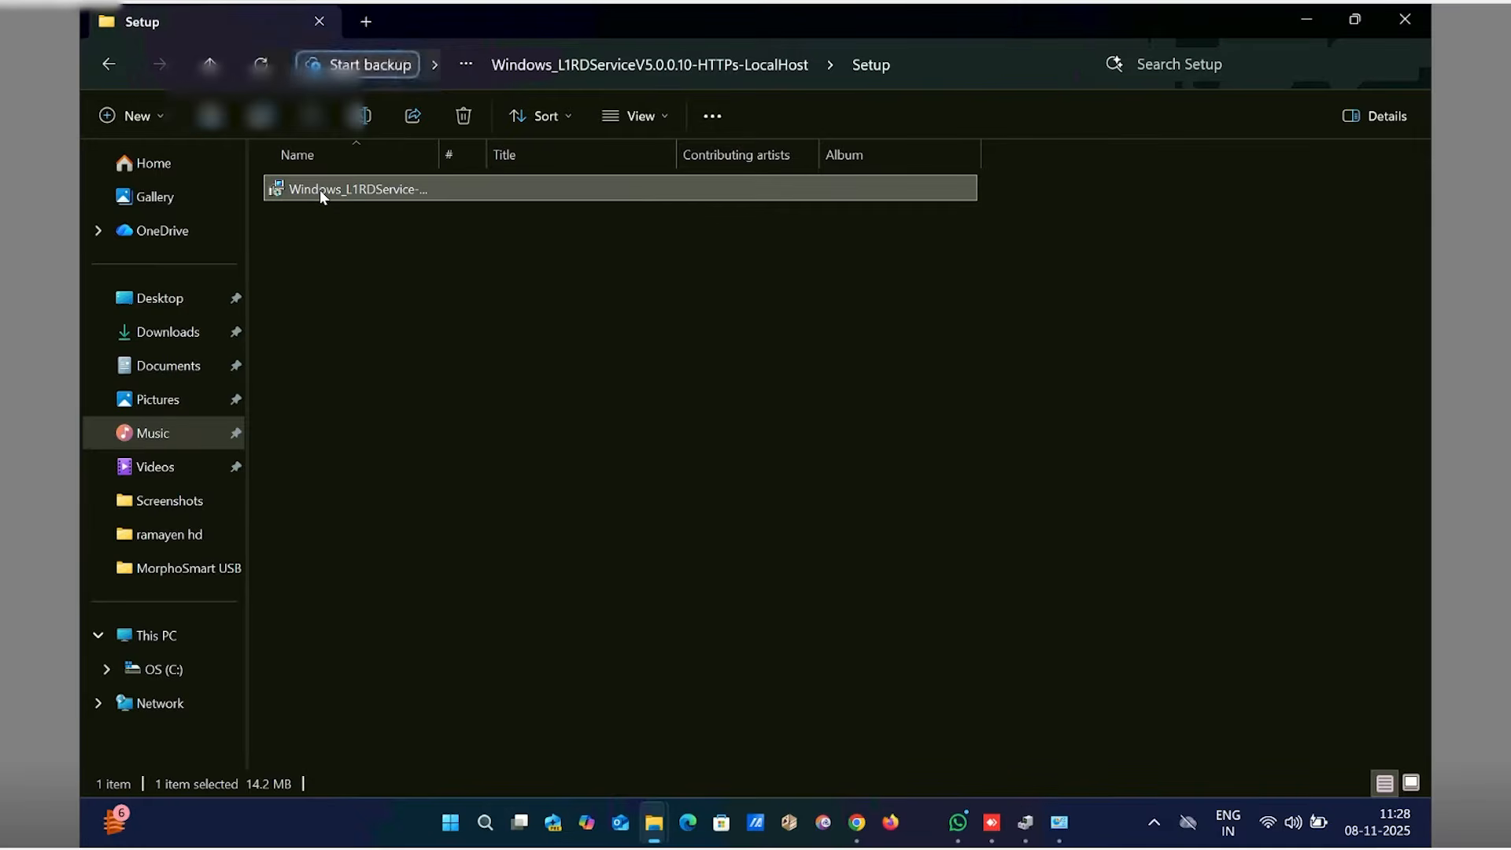
pyautogui.rightClick(319, 190)
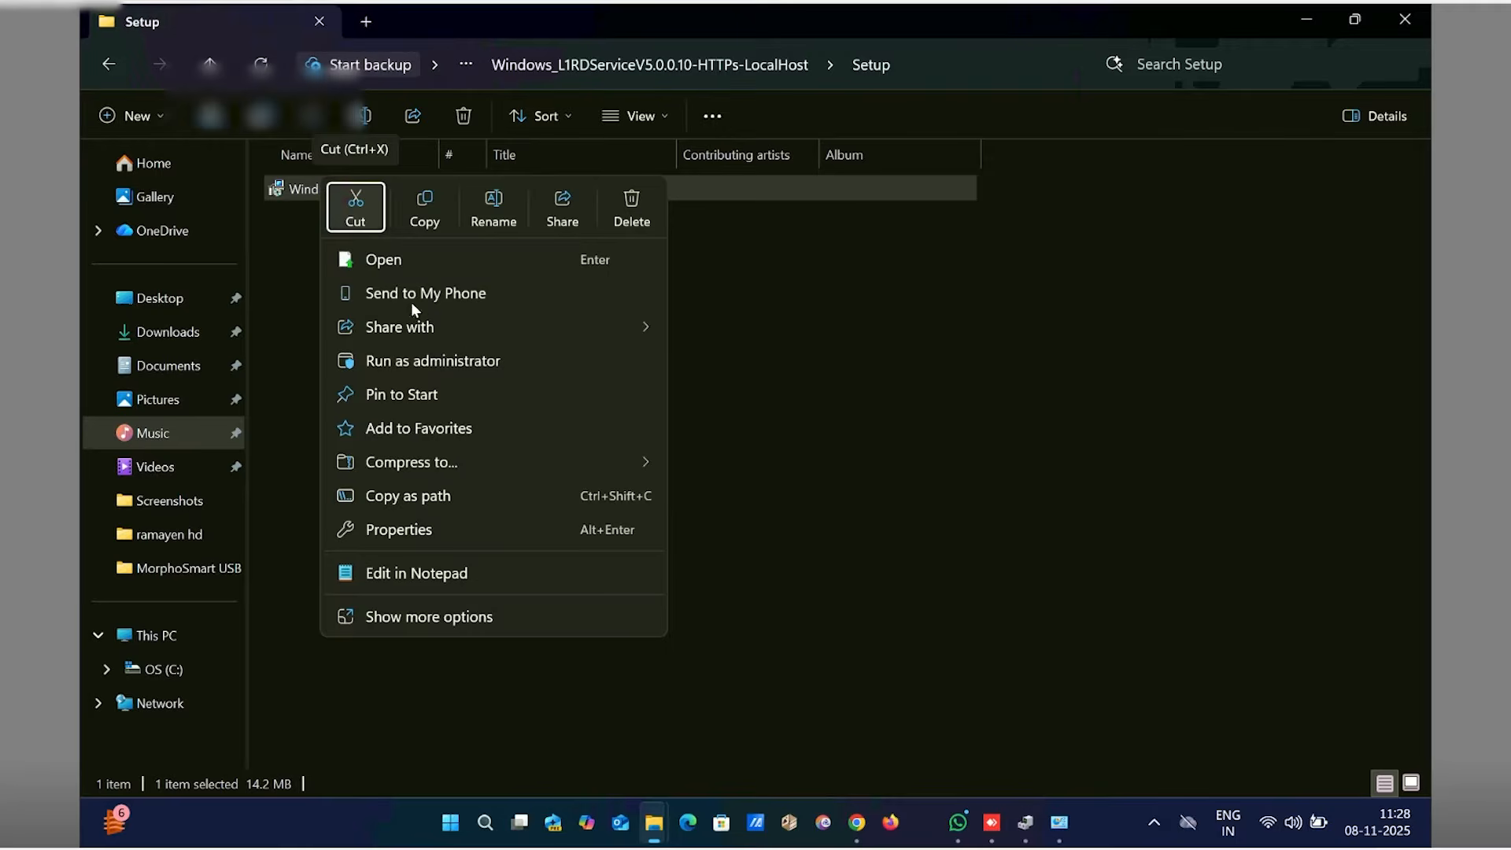
pyautogui.click(416, 369)
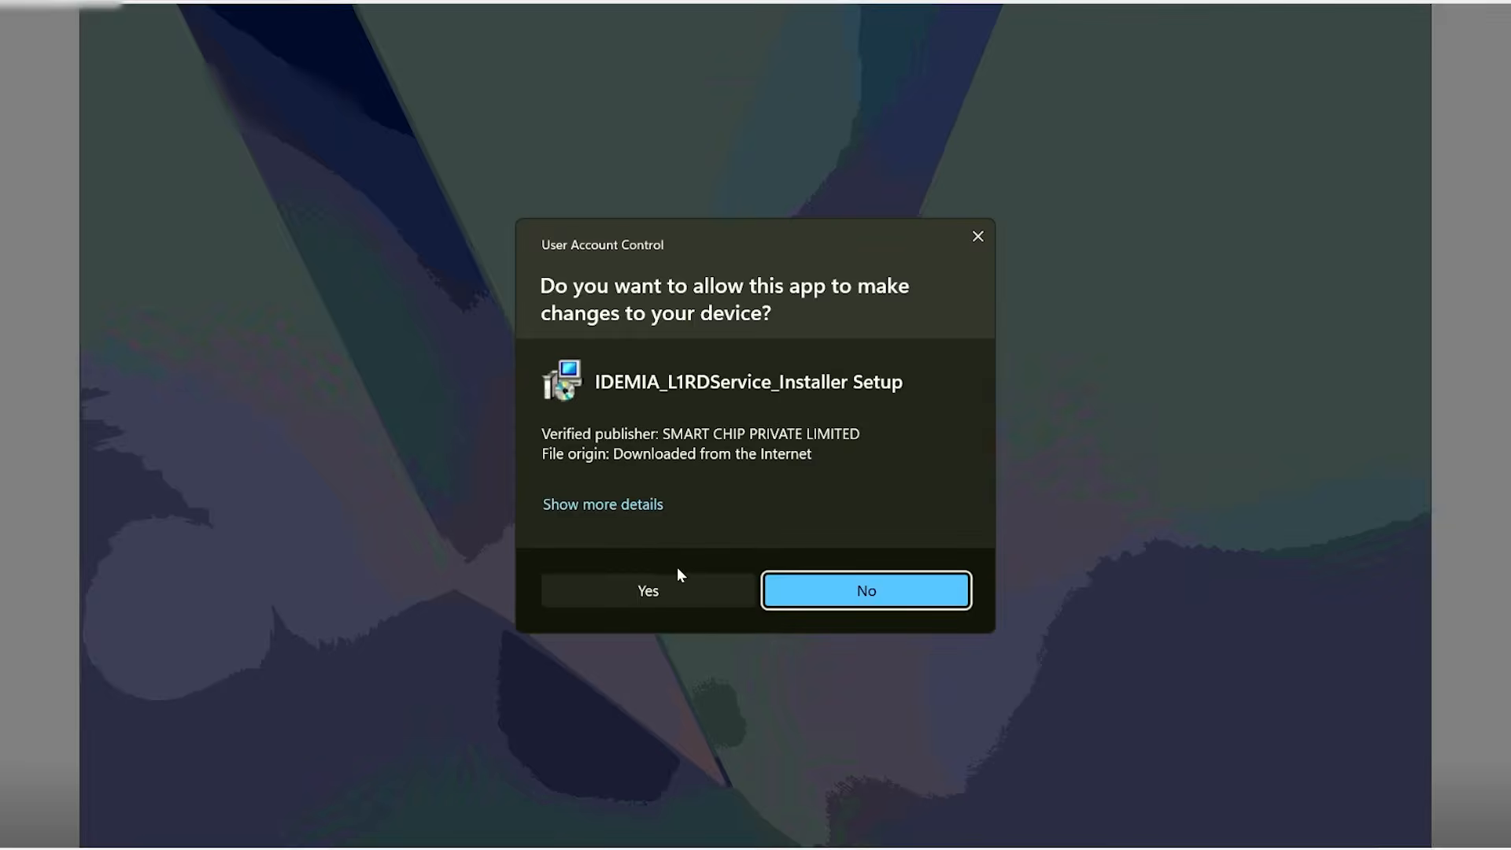
pyautogui.click(647, 591)
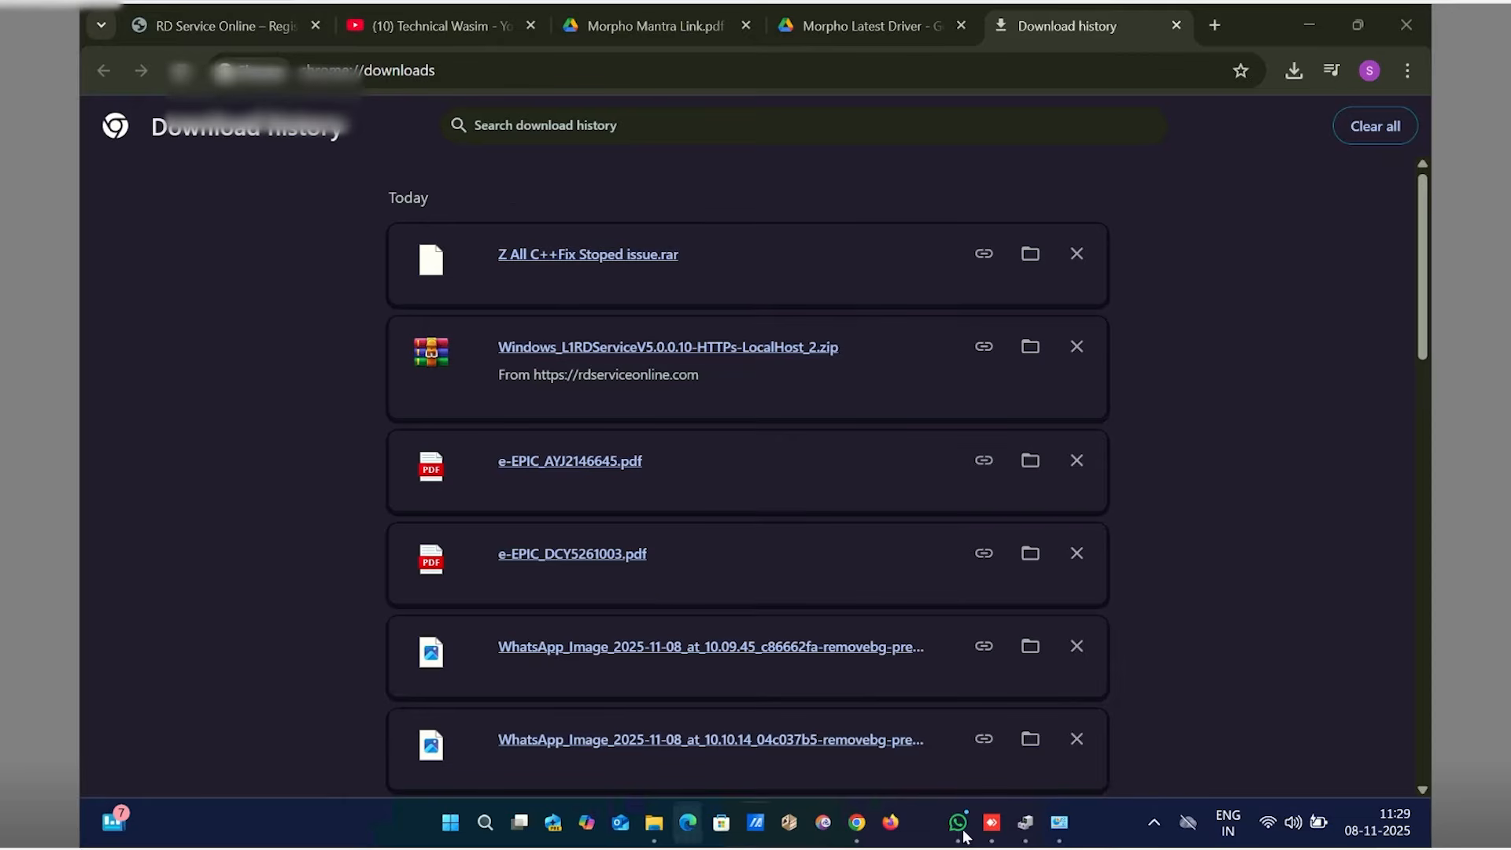
pyautogui.click(1155, 823)
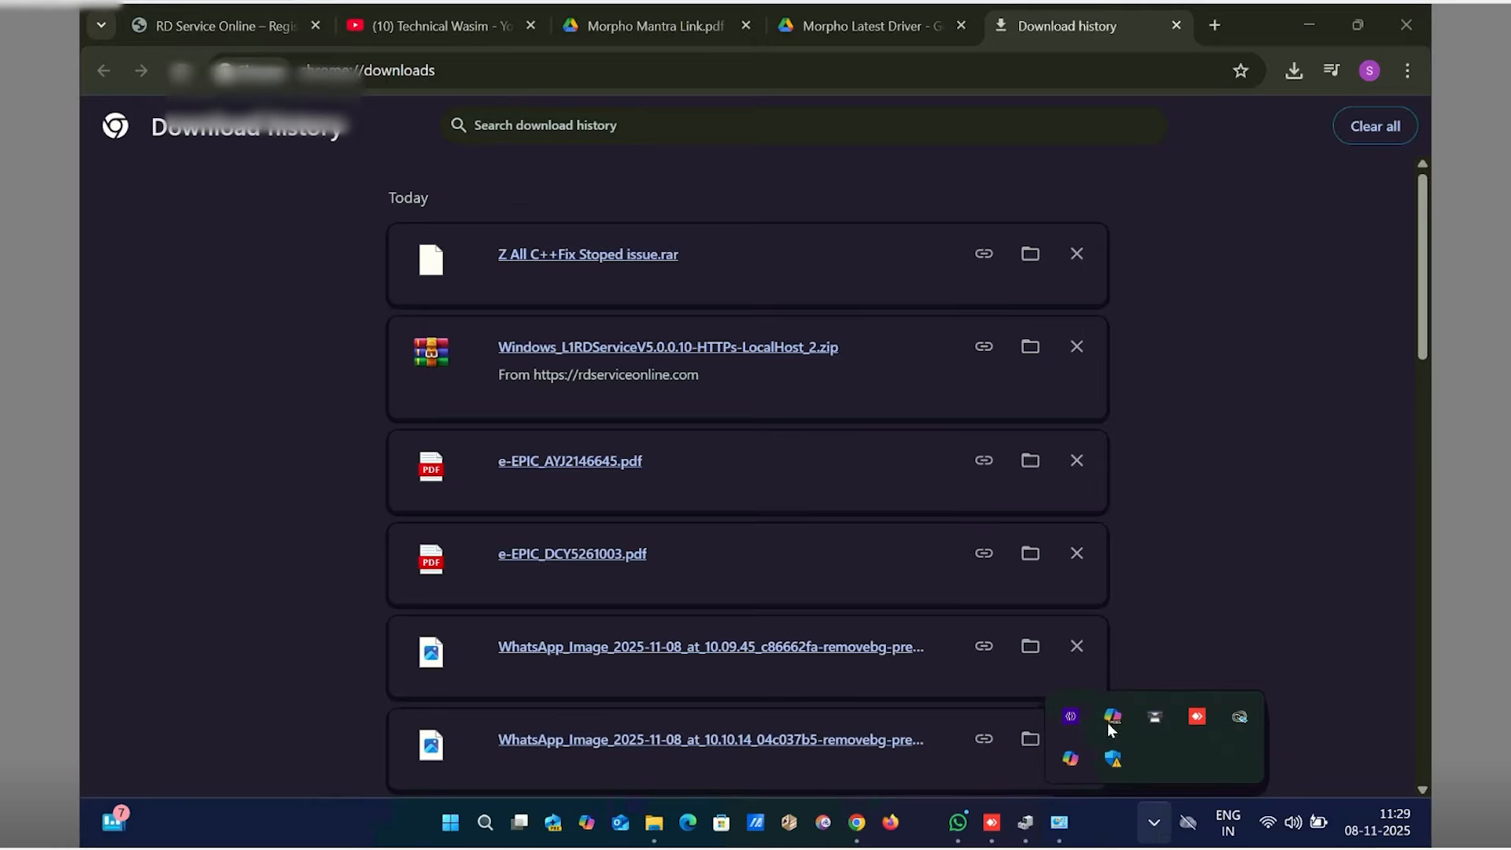
pyautogui.click(1071, 716)
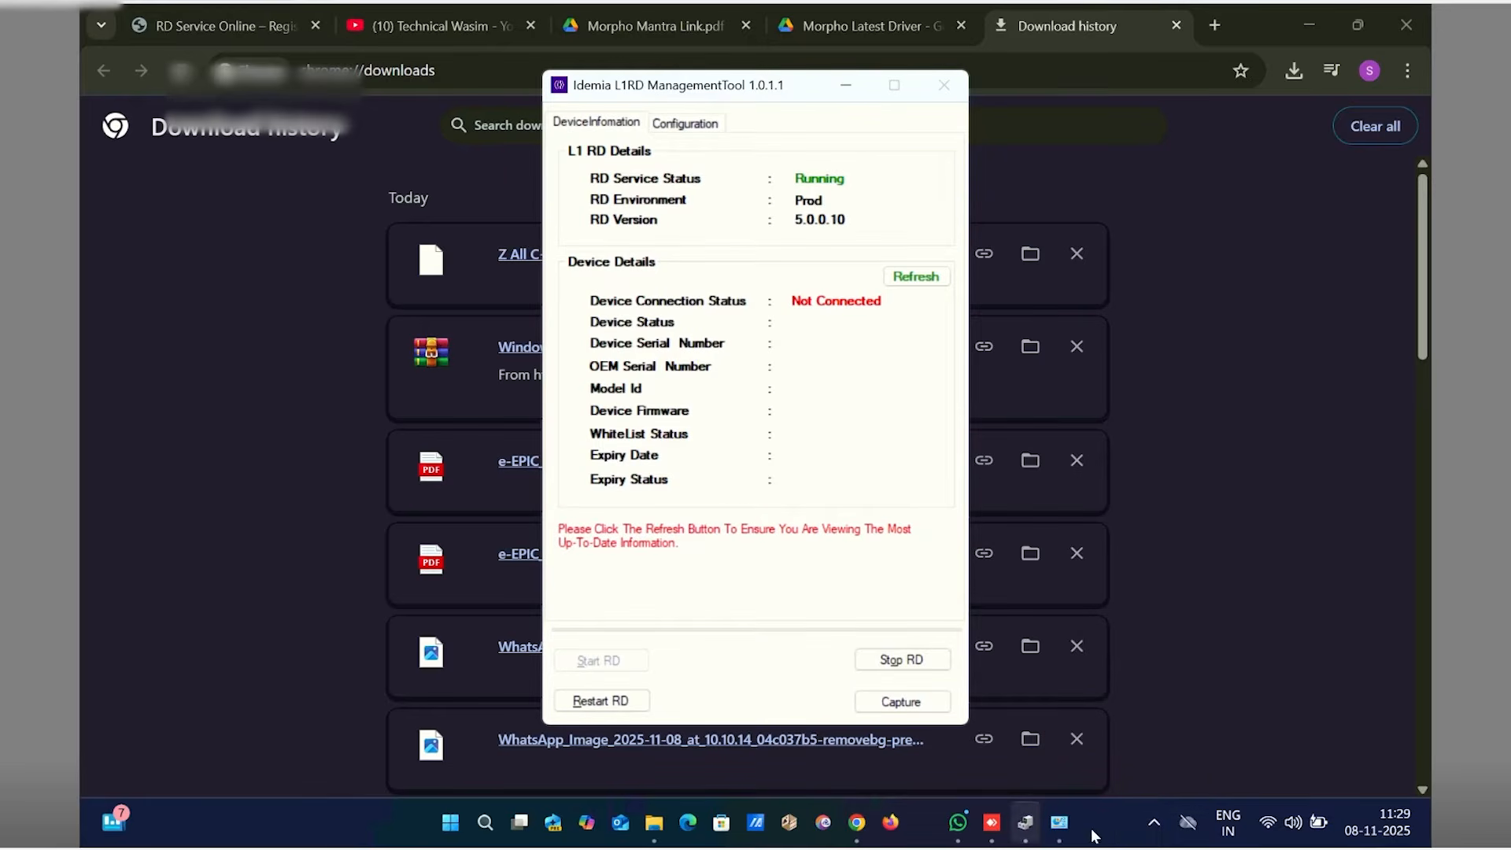
# In Device Manager, search automatically for an updated driver for USB Serial Device (COM3) under Ports (COM & LPT)
pyautogui.press('super+x')
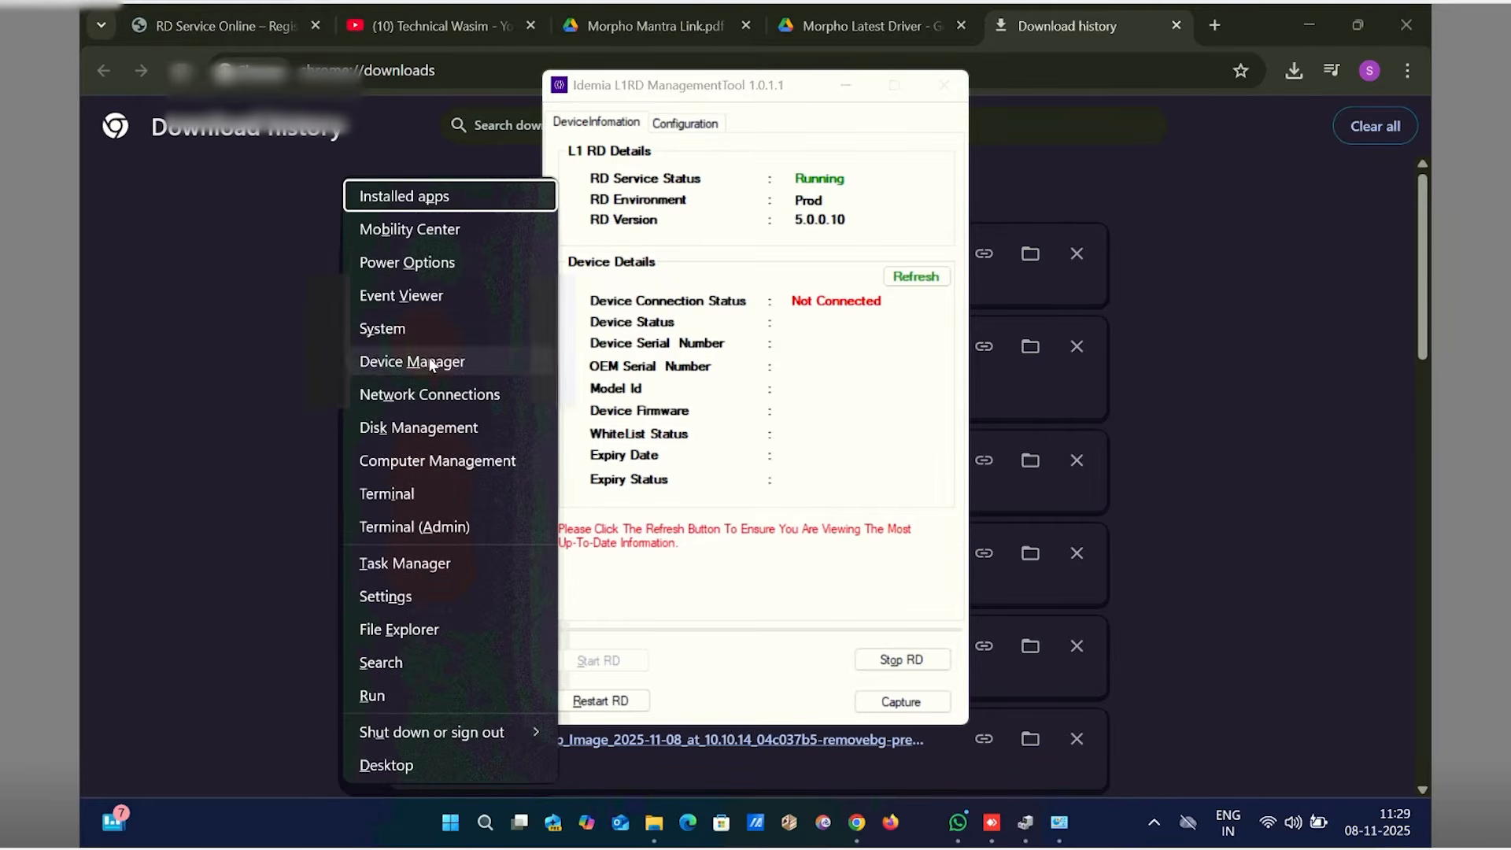
pyautogui.click(430, 360)
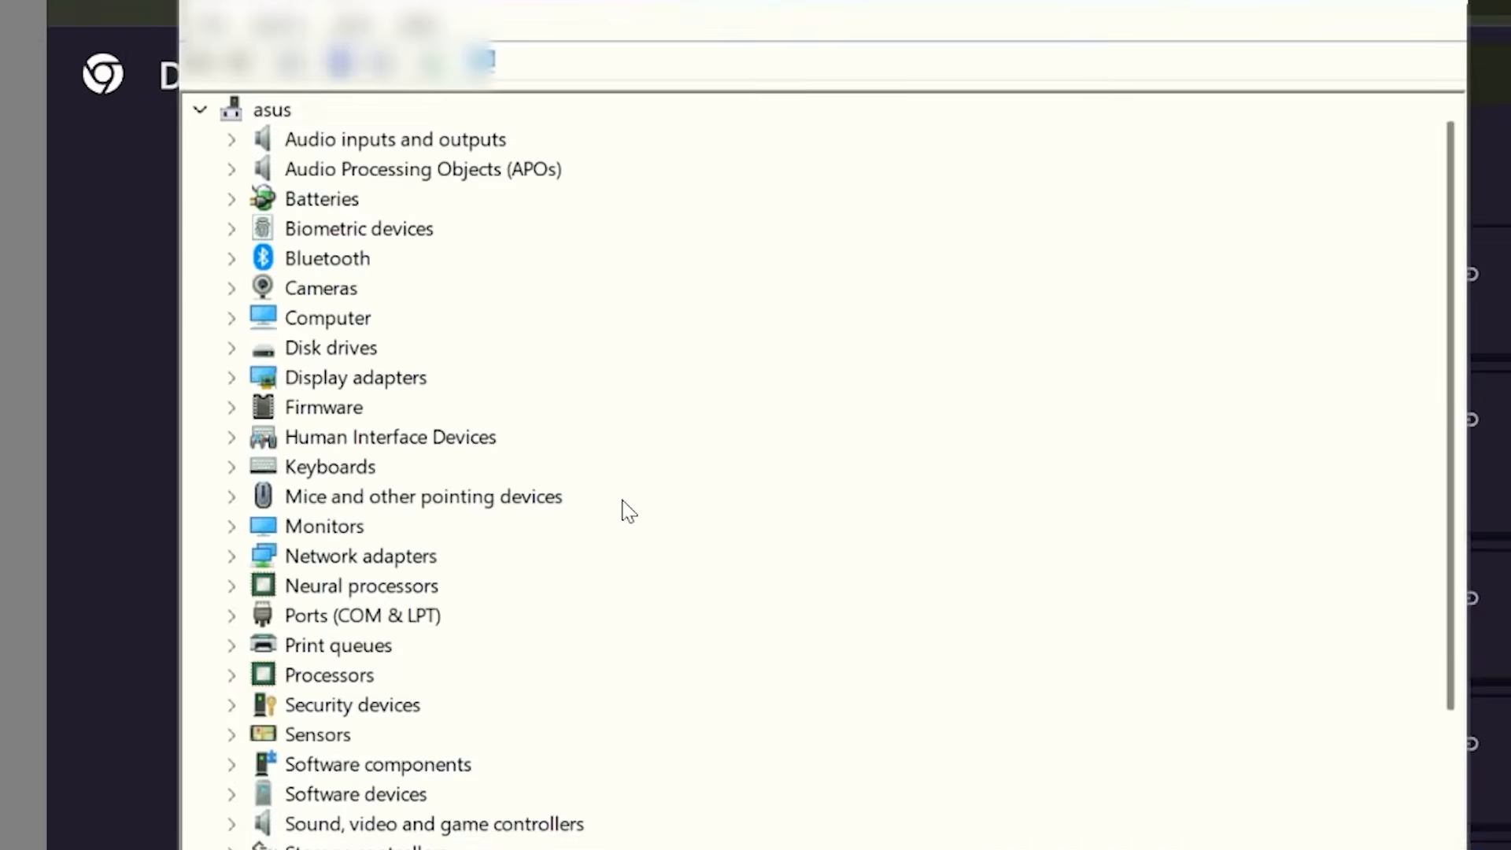
pyautogui.scroll(-2, 320, 566)
pyautogui.click(232, 468)
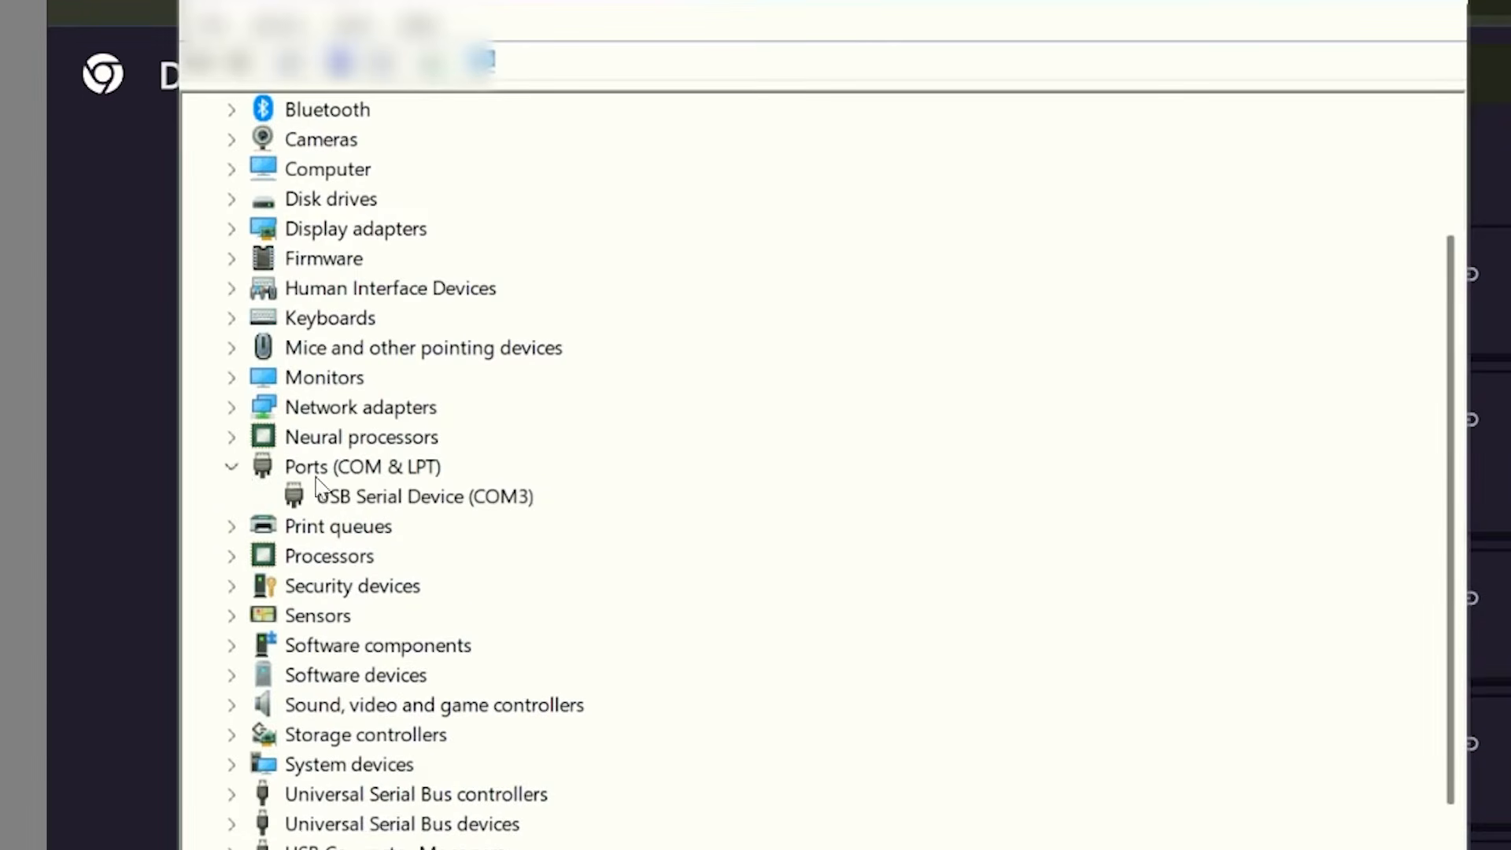
pyautogui.rightClick(428, 505)
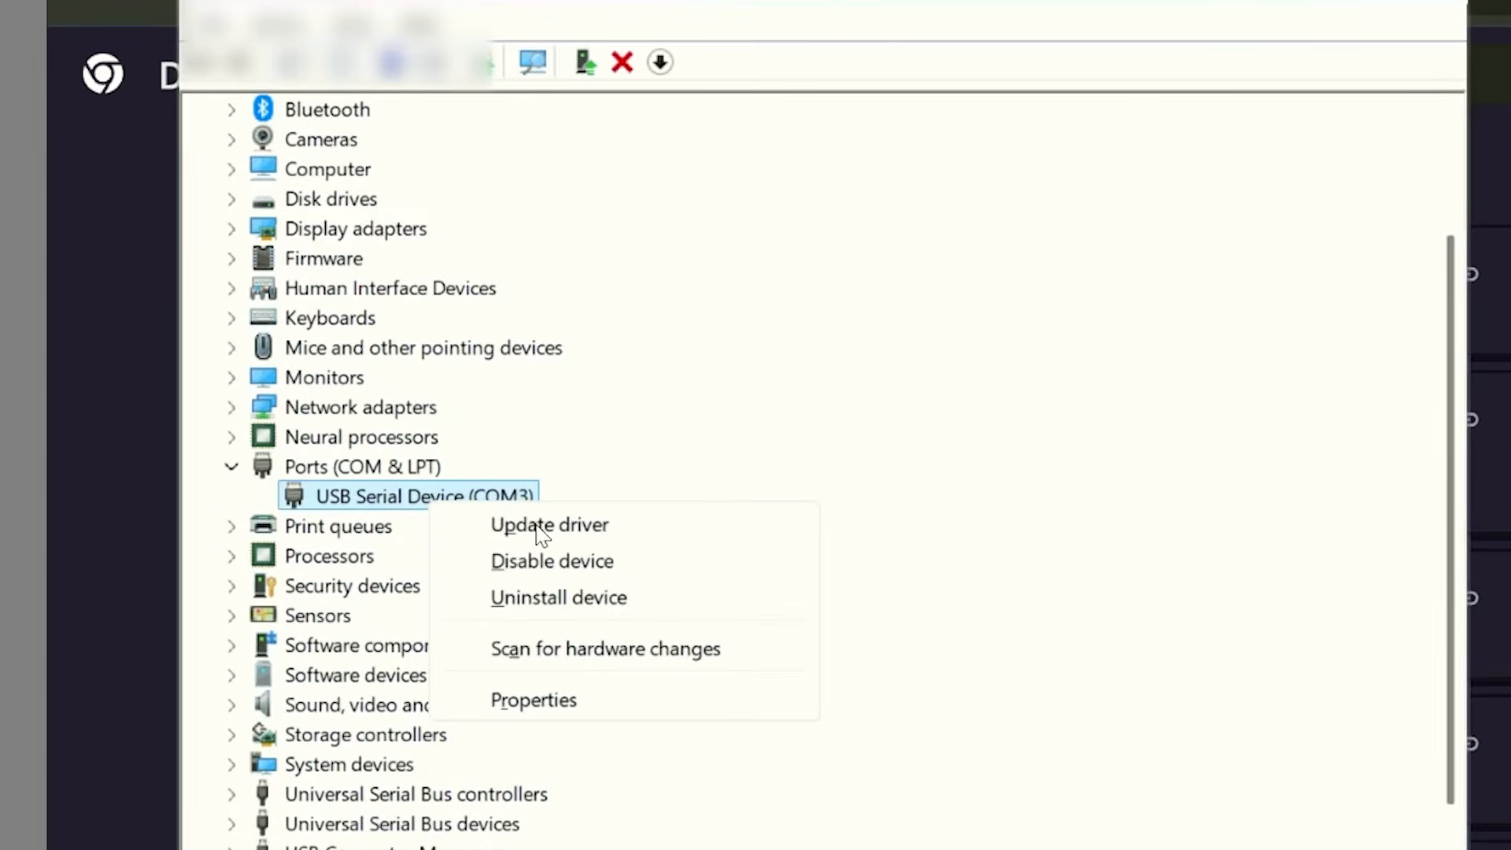
pyautogui.click(537, 521)
pyautogui.click(716, 391)
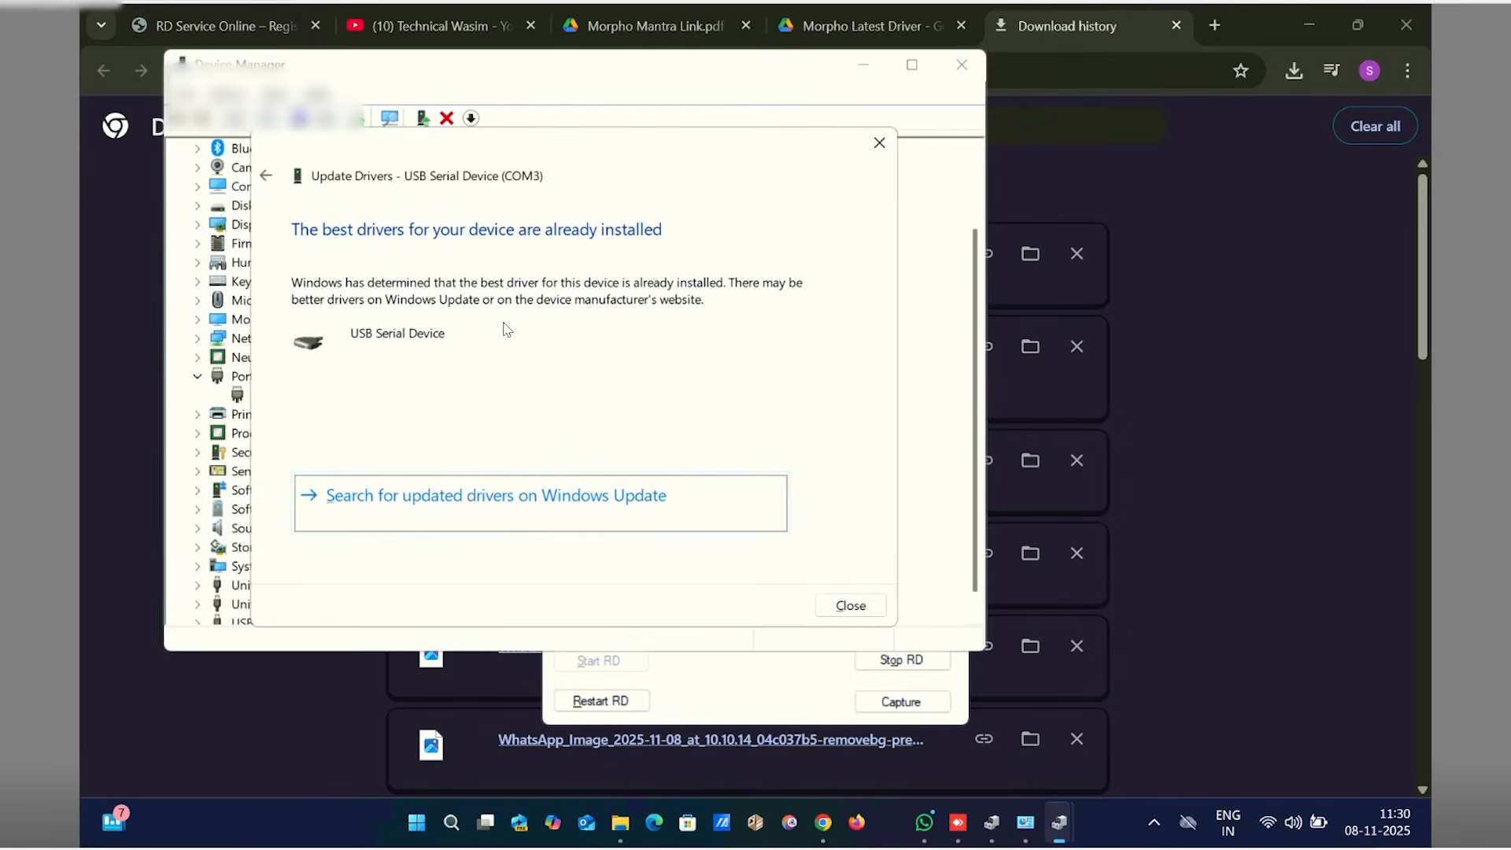
pyautogui.click(823, 594)
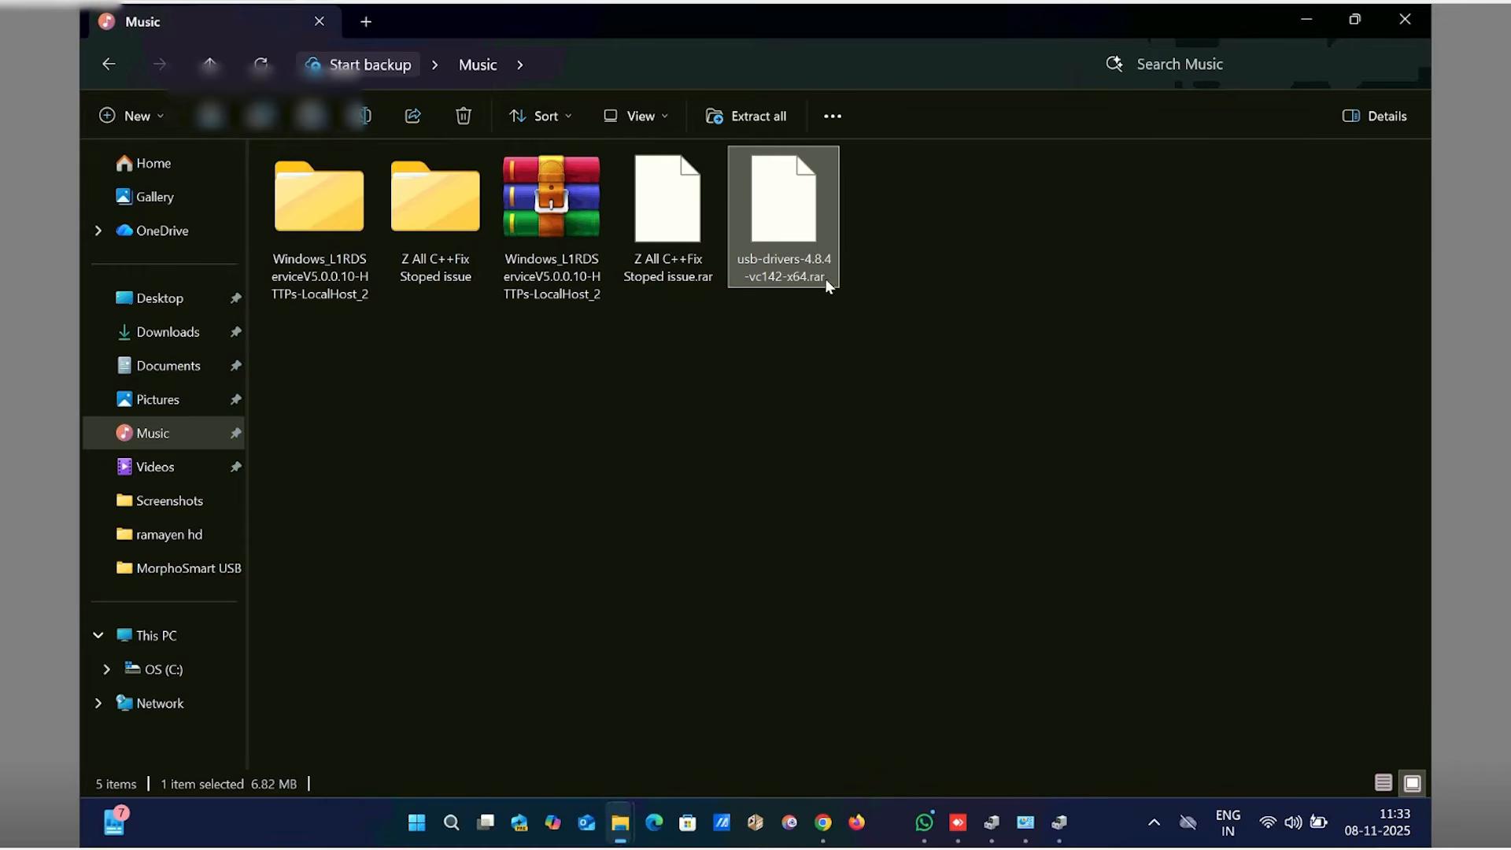
# Extract the usb-drivers-4.8.4-vc142-x64.rar archive in the Music folder
pyautogui.rightClick(790, 227)
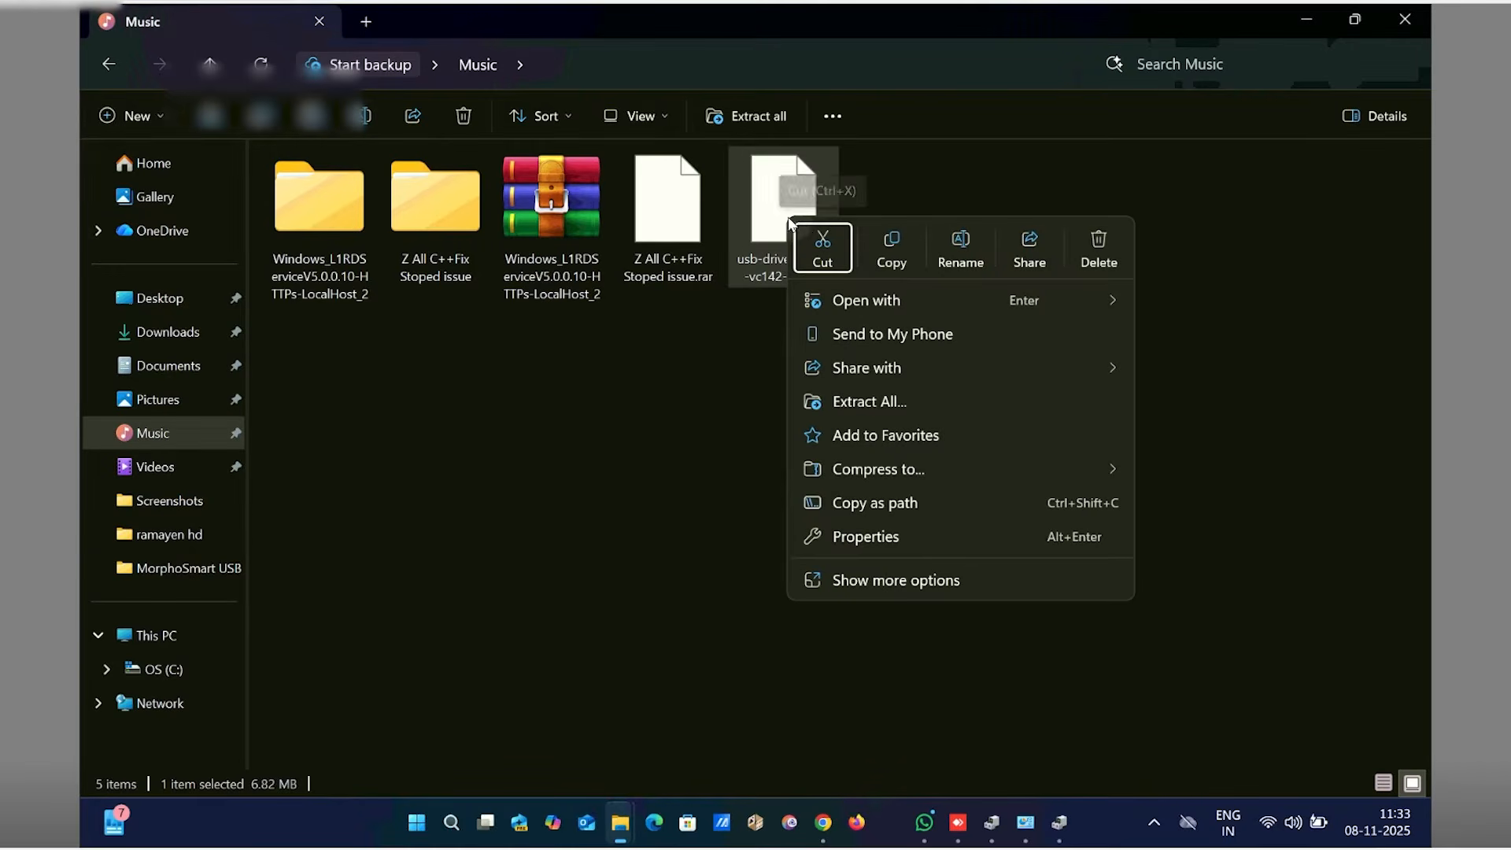
pyautogui.click(888, 403)
pyautogui.click(927, 630)
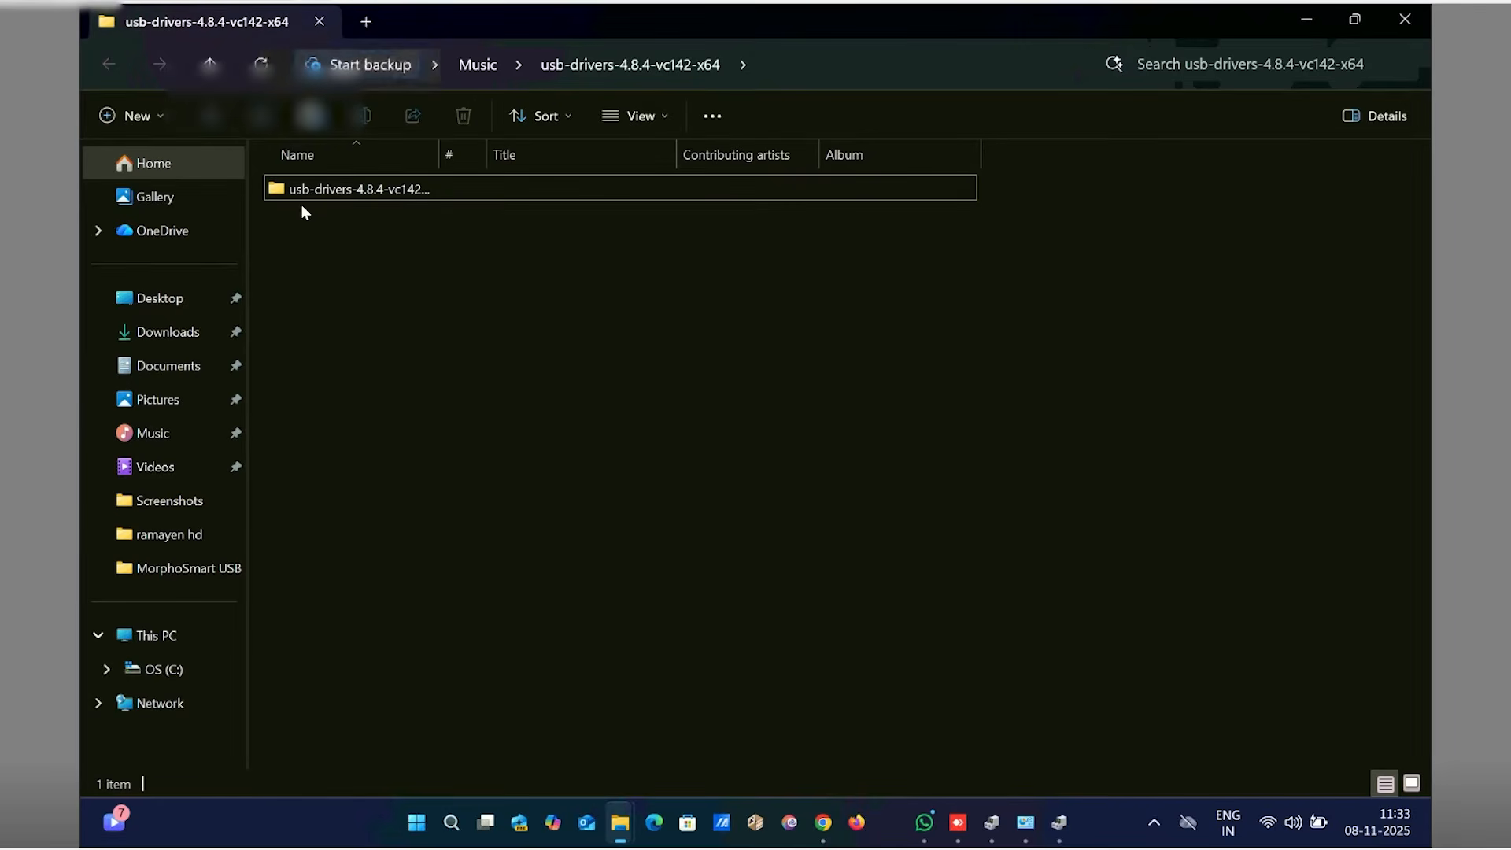
# Launch the MSO USB driver setup from the extracted usb-drivers-4.8.4-vc142-x64 folder as administrator and allow it to make changes
pyautogui.doubleClick(336, 193)
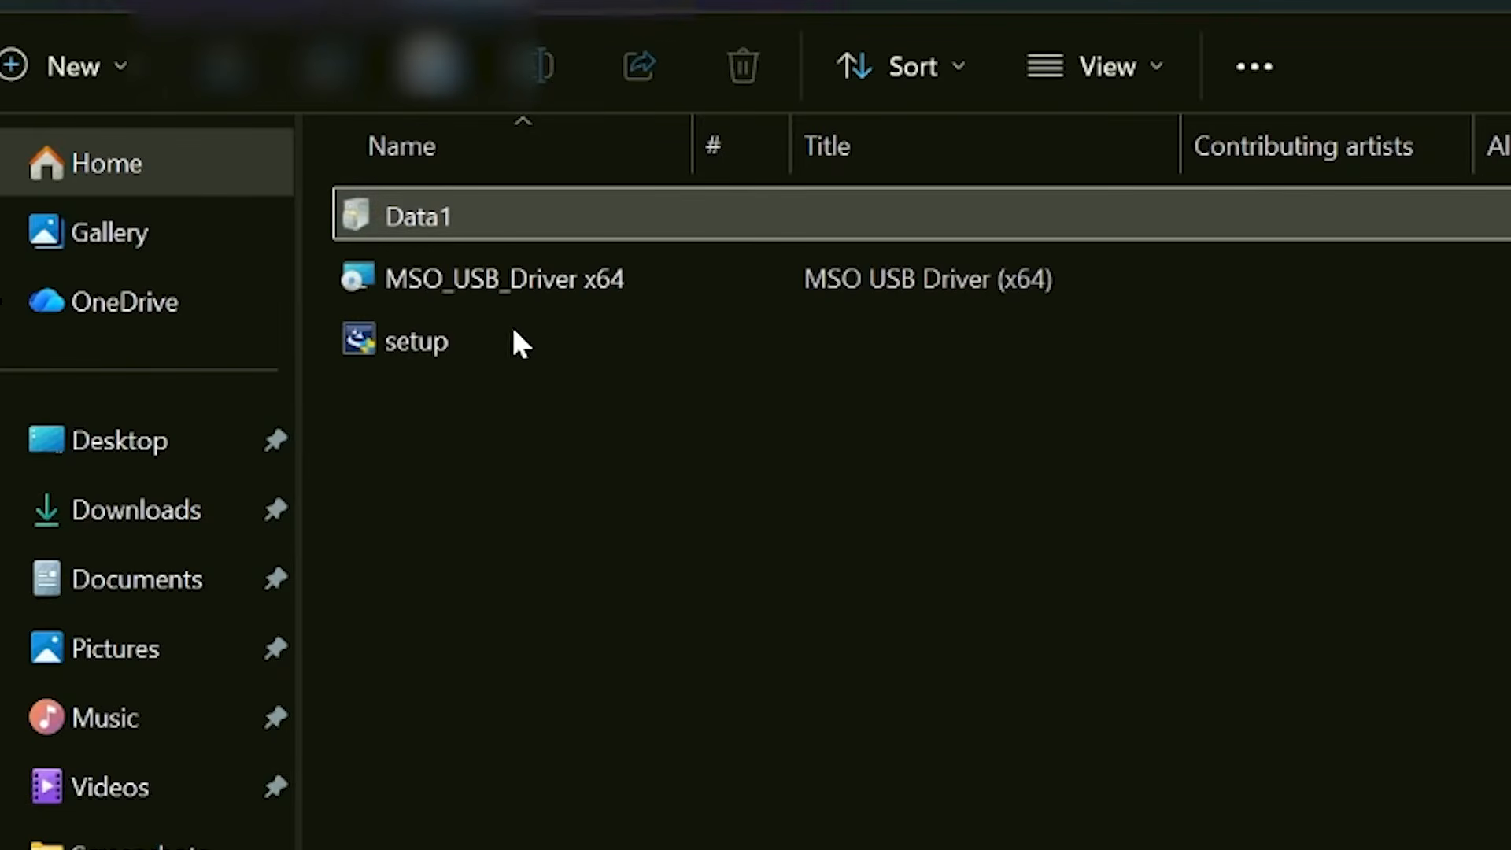
pyautogui.click(450, 343)
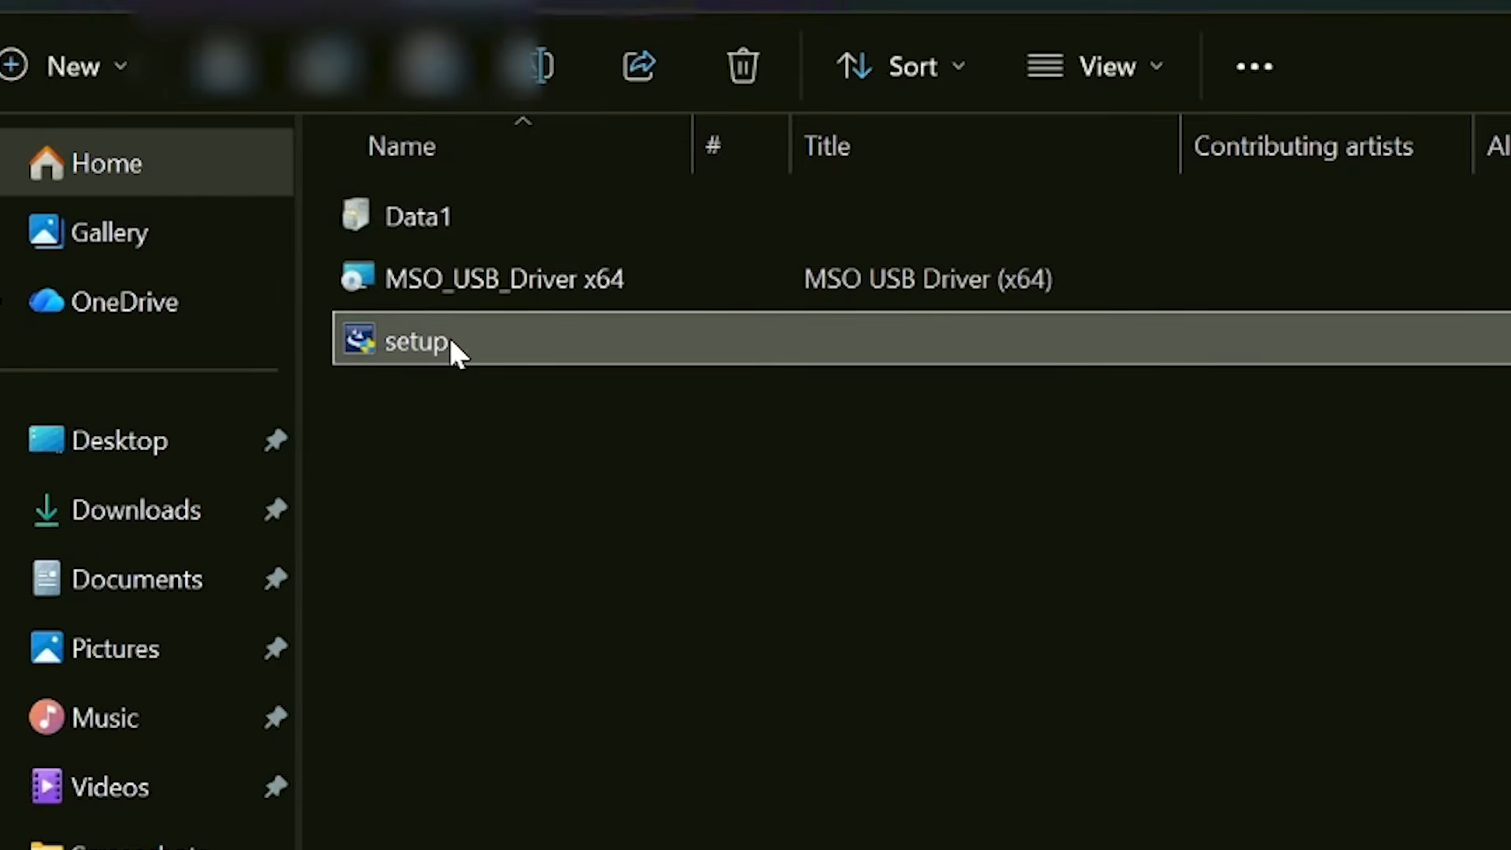
pyautogui.rightClick(450, 343)
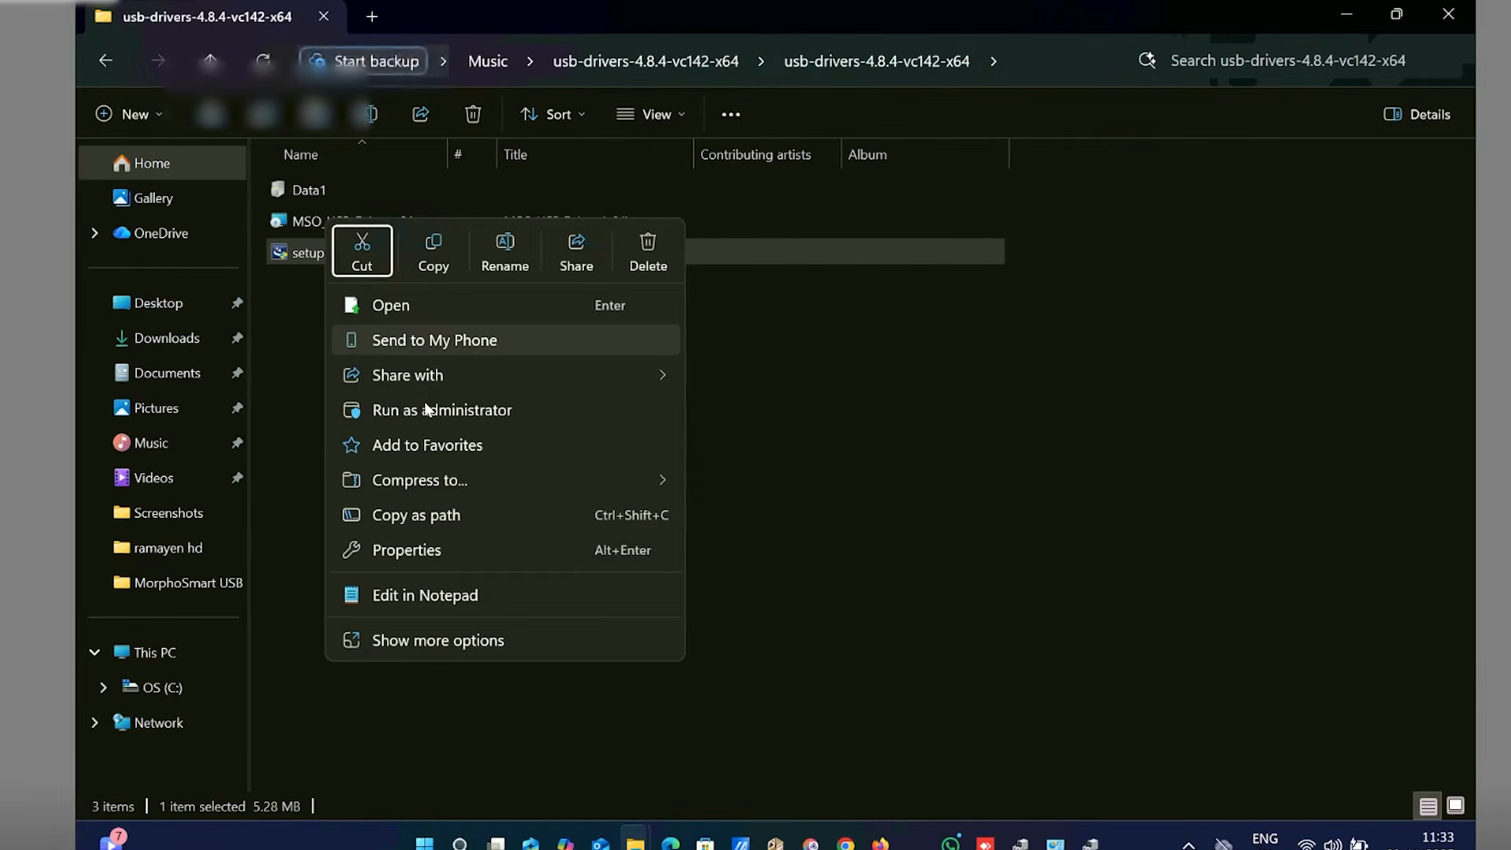
pyautogui.click(425, 409)
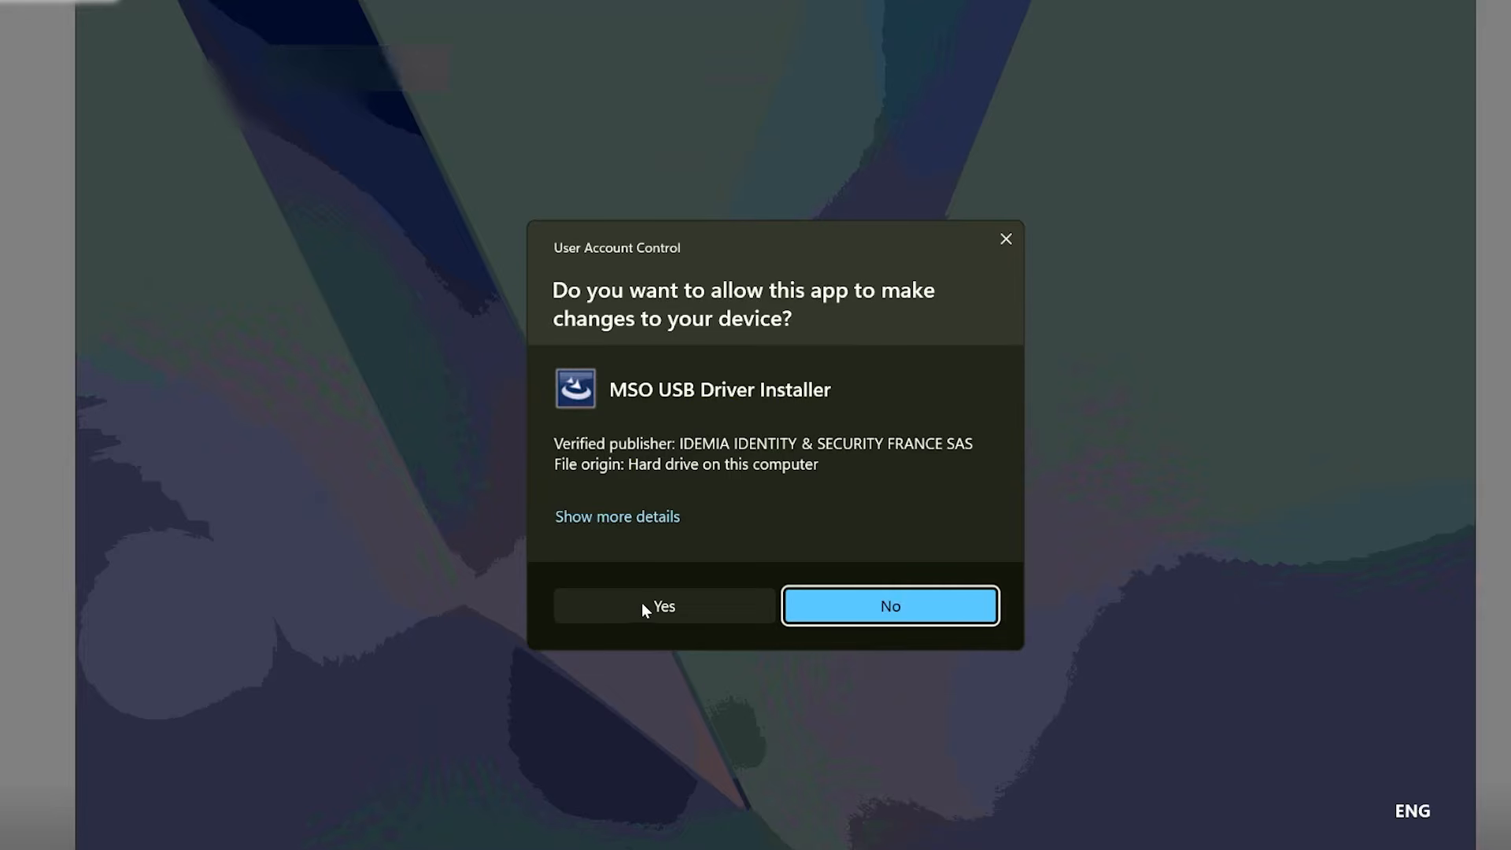
pyautogui.click(642, 603)
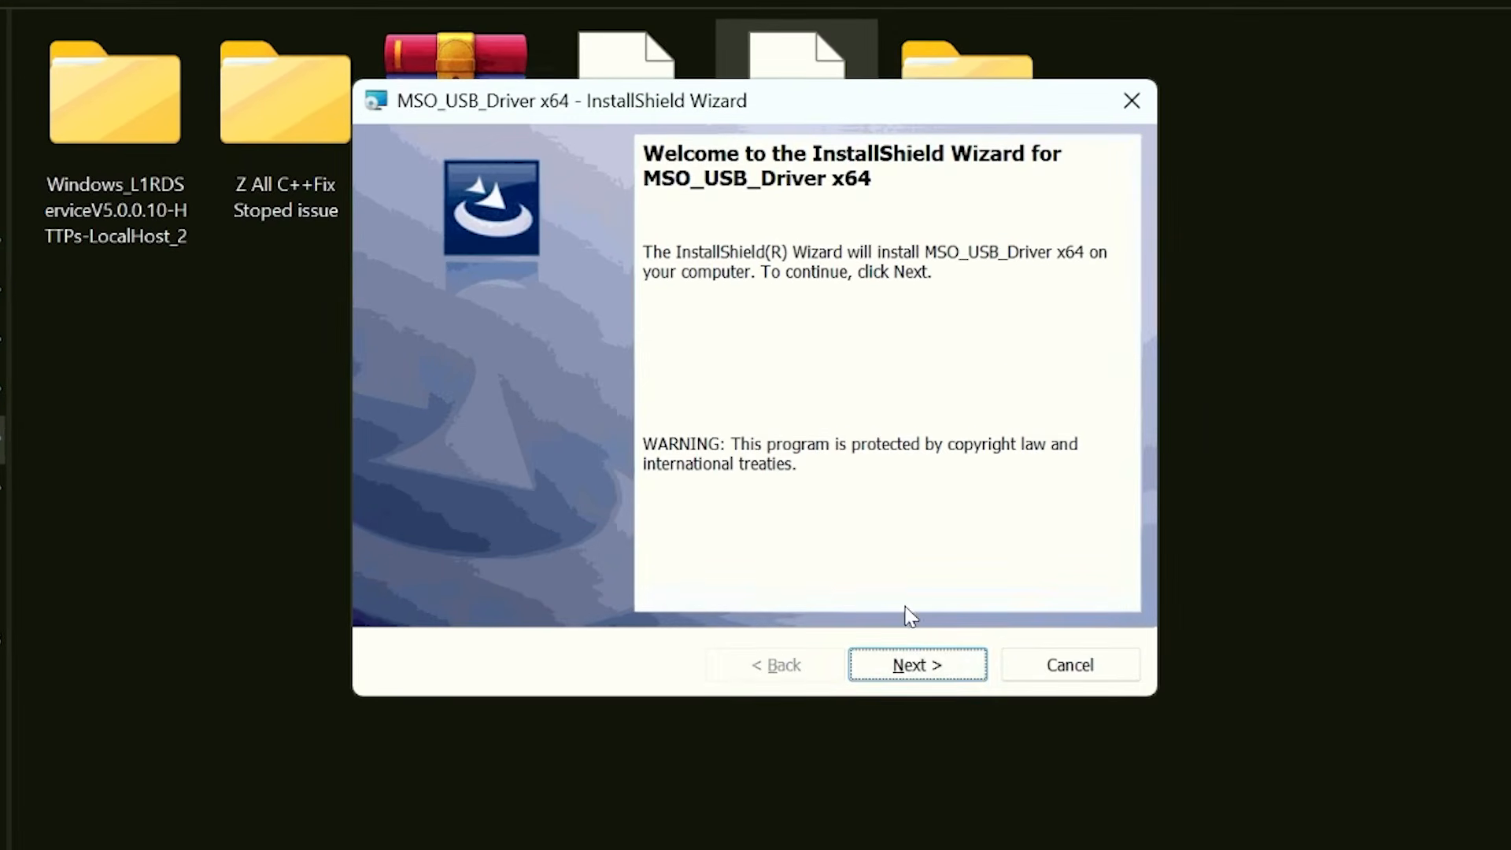
# Start installing MSO_USB_Driver x64 to C:\Program Files\Idemia\MSO USB Driver\, arranging Device Manager and the setup wizard side by side
pyautogui.click(910, 667)
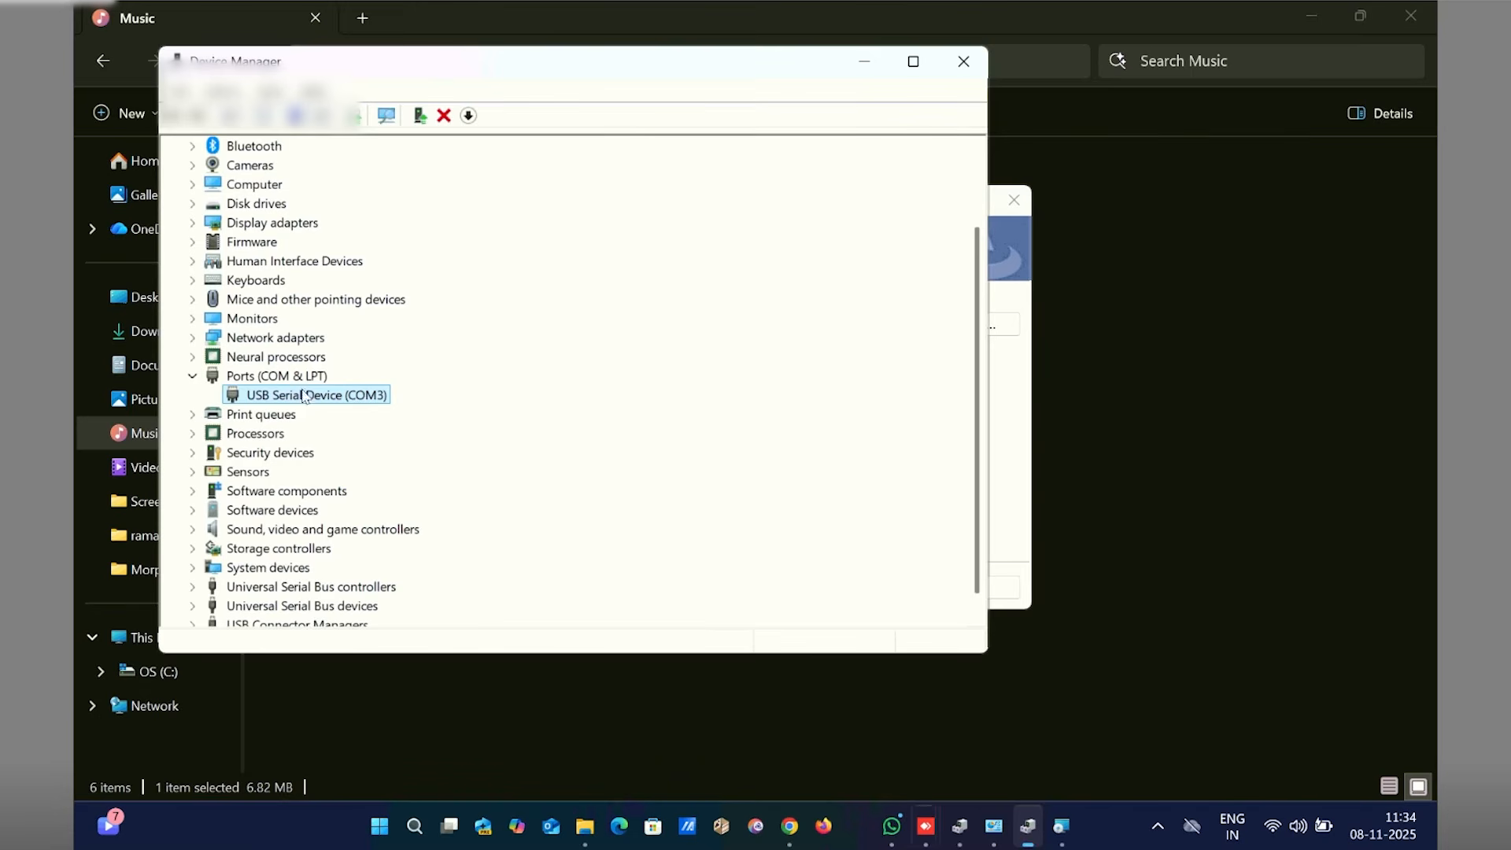
pyautogui.moveTo(795, 64); pyautogui.dragTo(1332, 112)
pyautogui.click(650, 330)
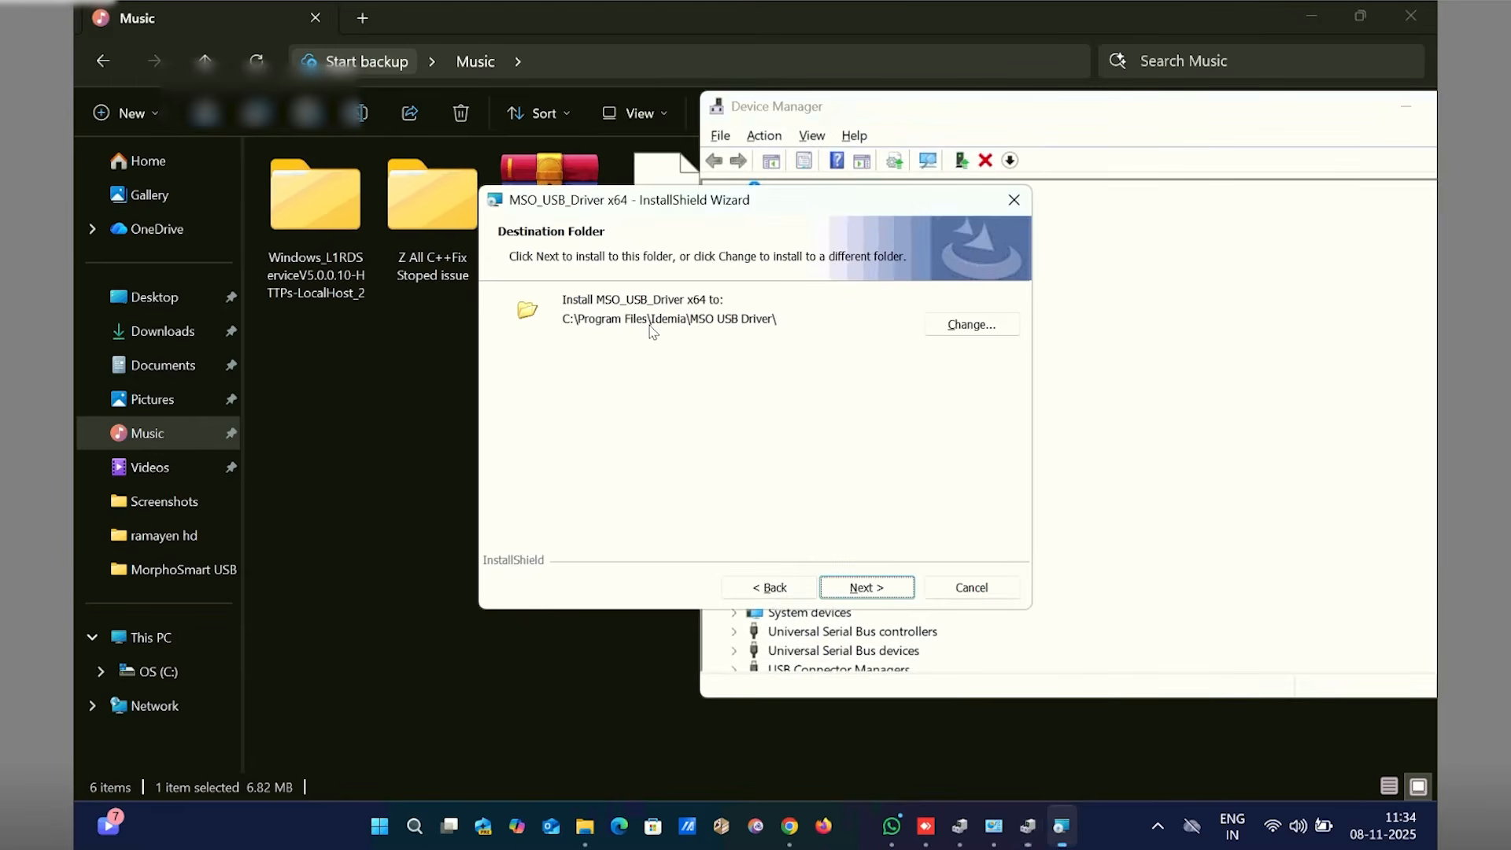
pyautogui.click(867, 587)
pyautogui.moveTo(823, 200); pyautogui.dragTo(463, 181)
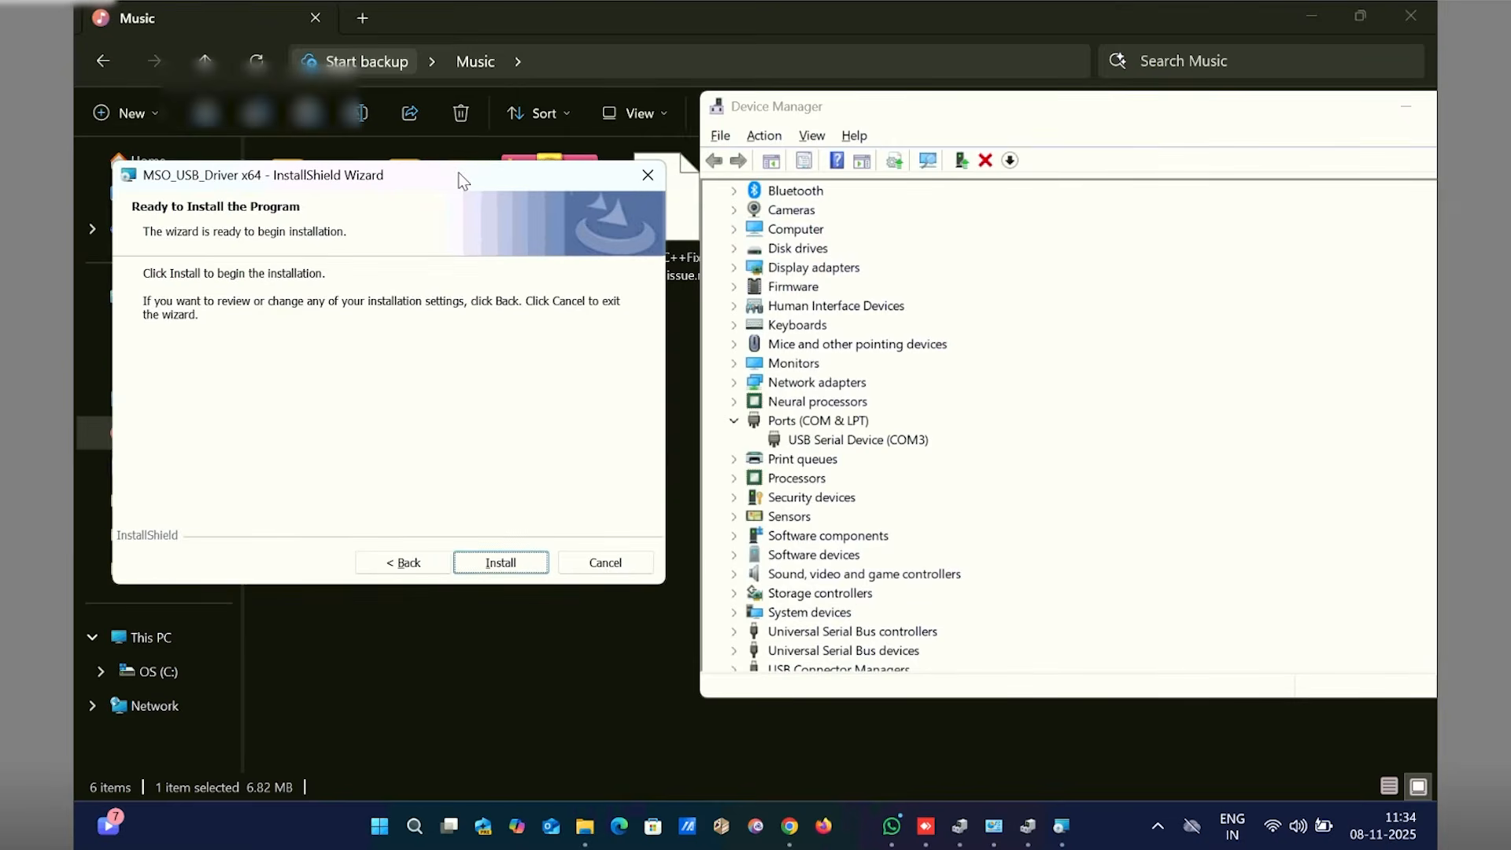
pyautogui.click(500, 562)
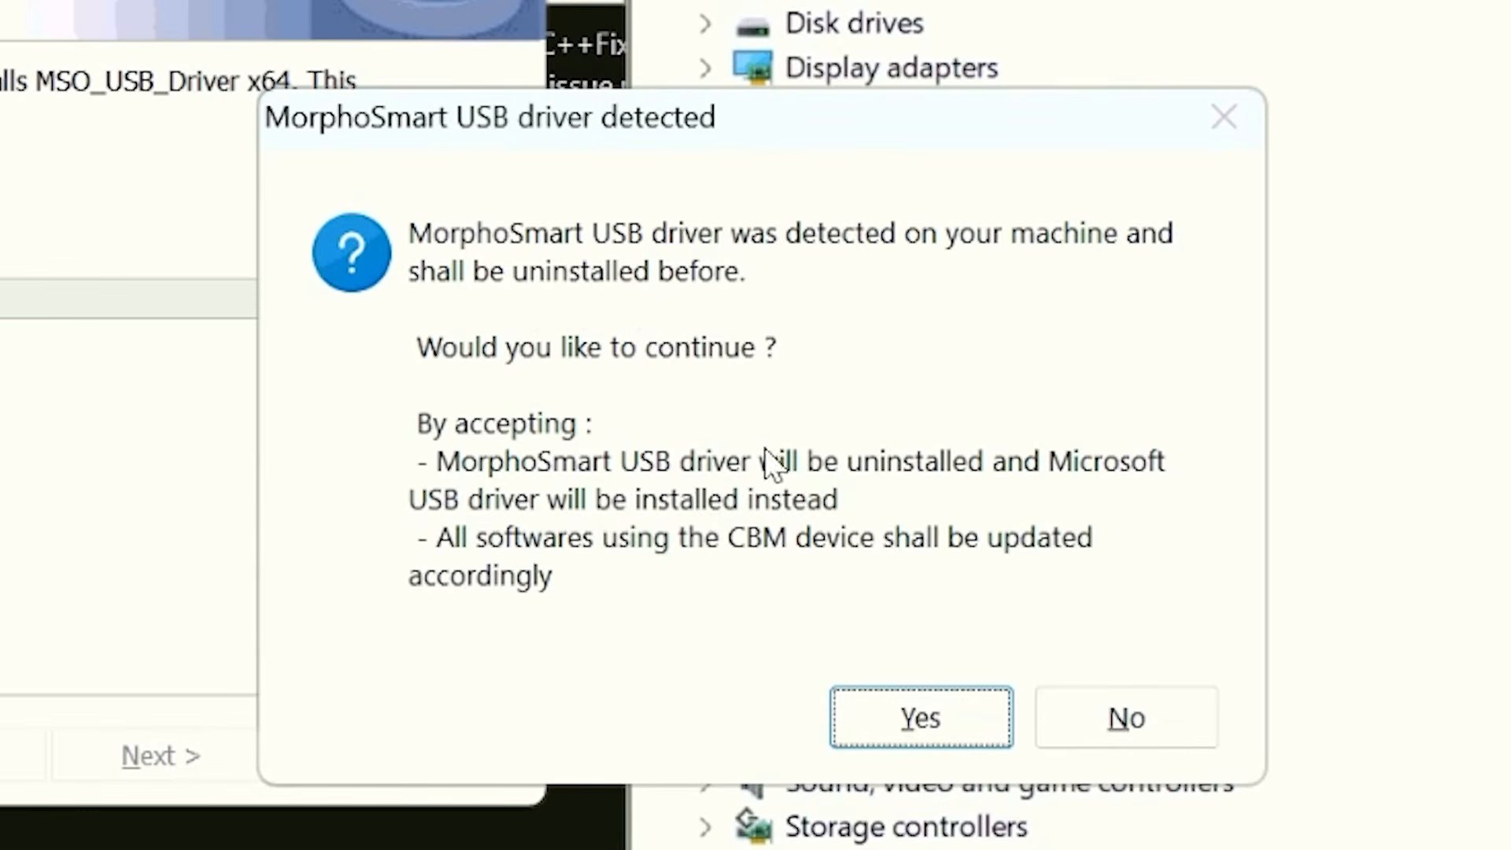
# Agree to uninstall the detected MorphoSmart USB driver, let setup automatically close and restart applications, and finish the installation
pyautogui.click(898, 715)
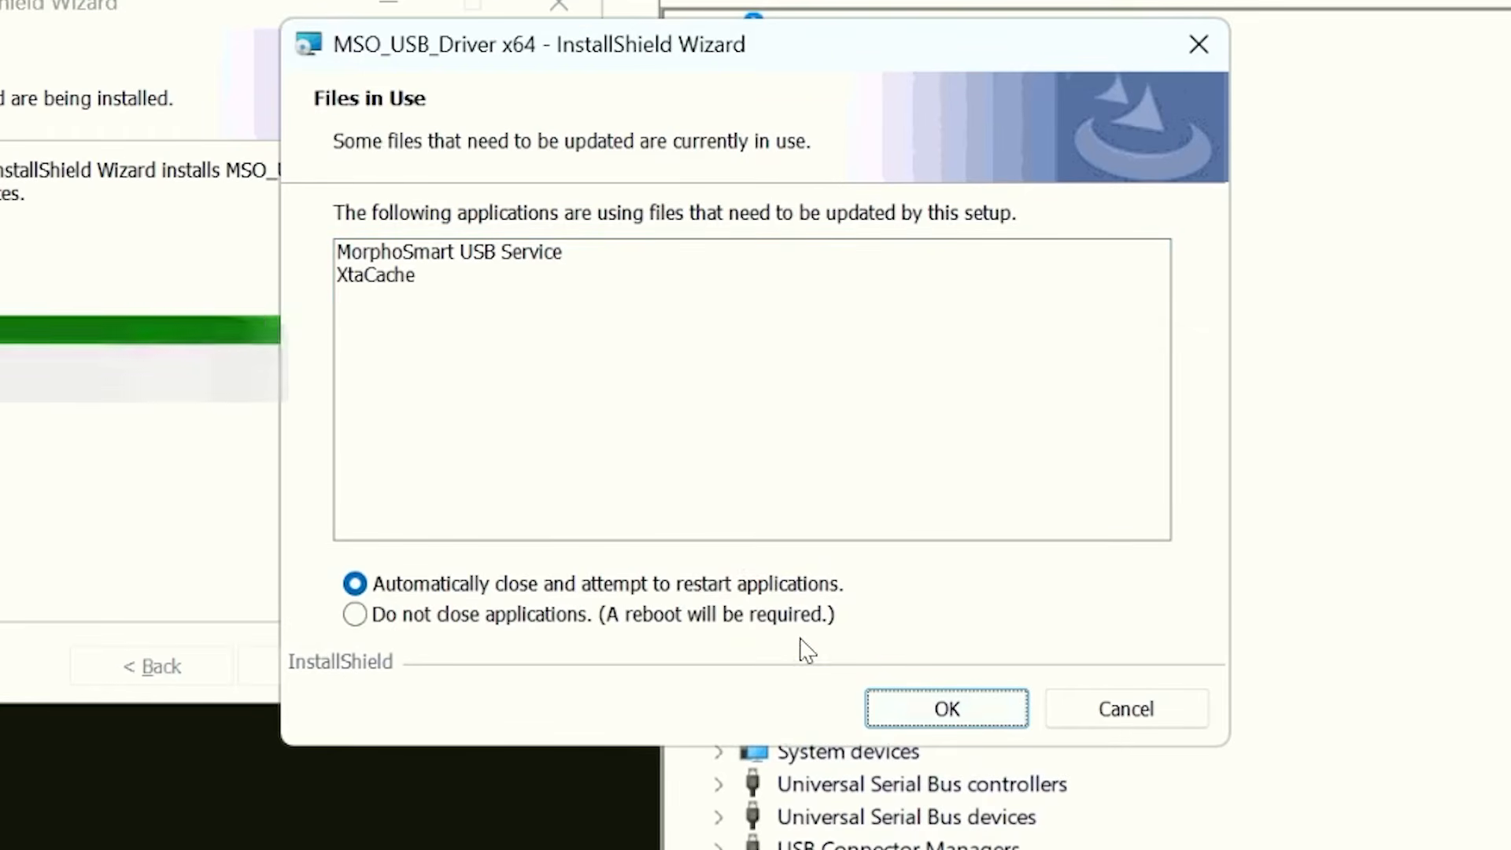
pyautogui.click(948, 710)
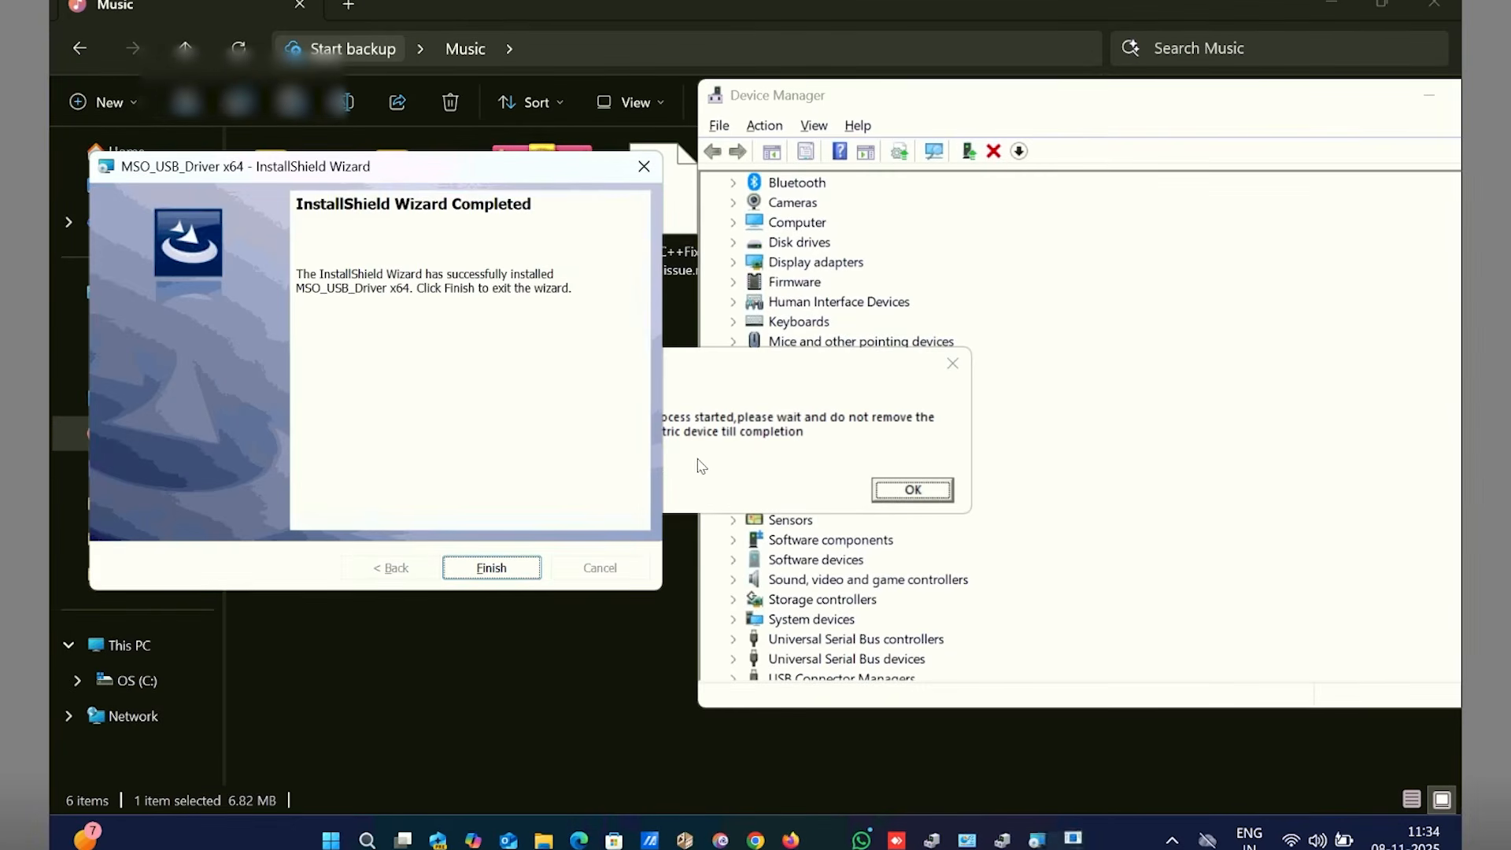
pyautogui.click(909, 491)
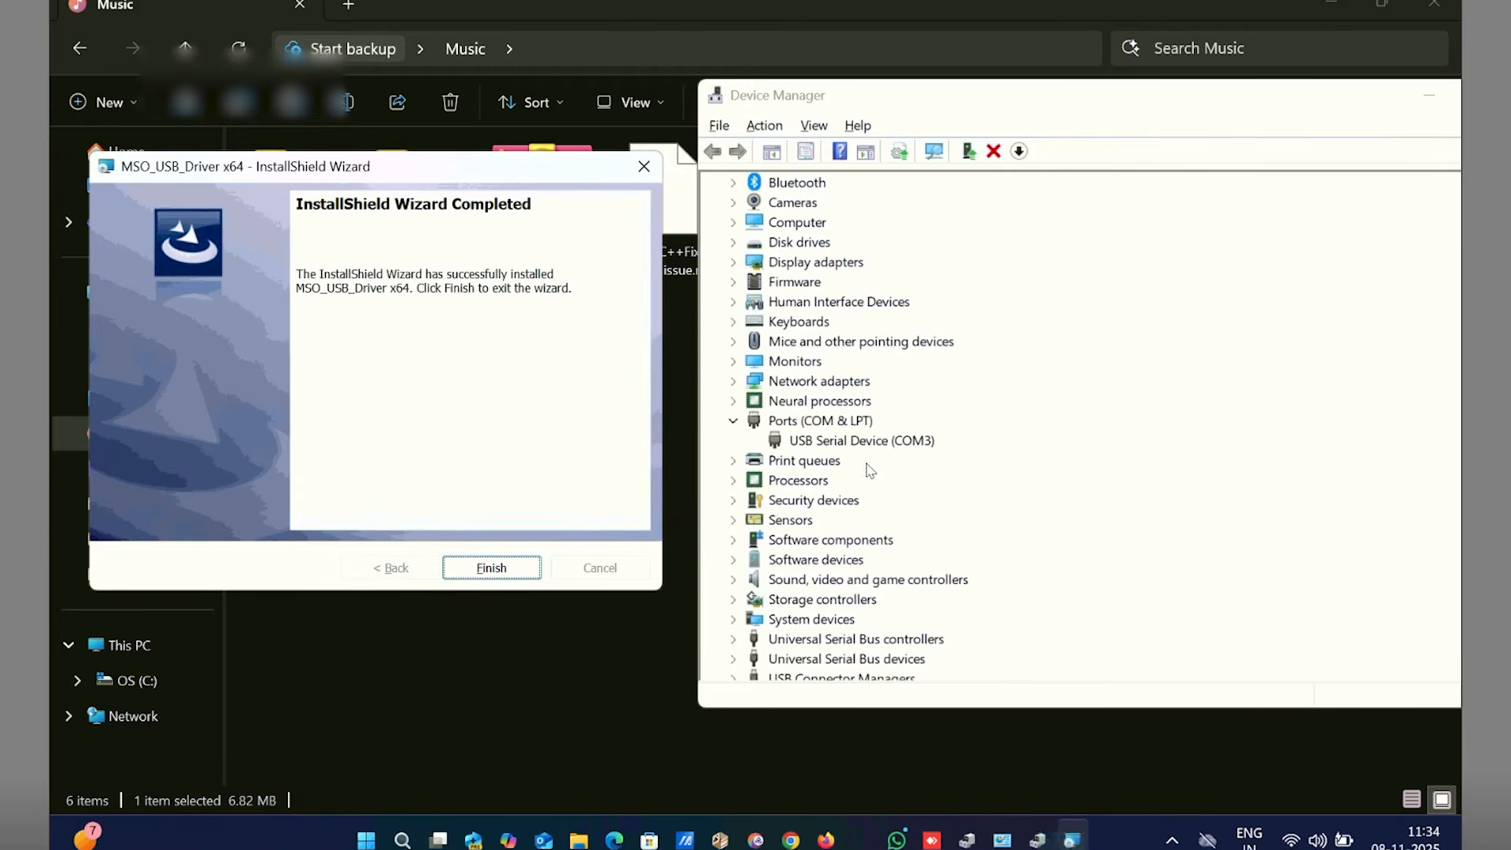
pyautogui.click(491, 567)
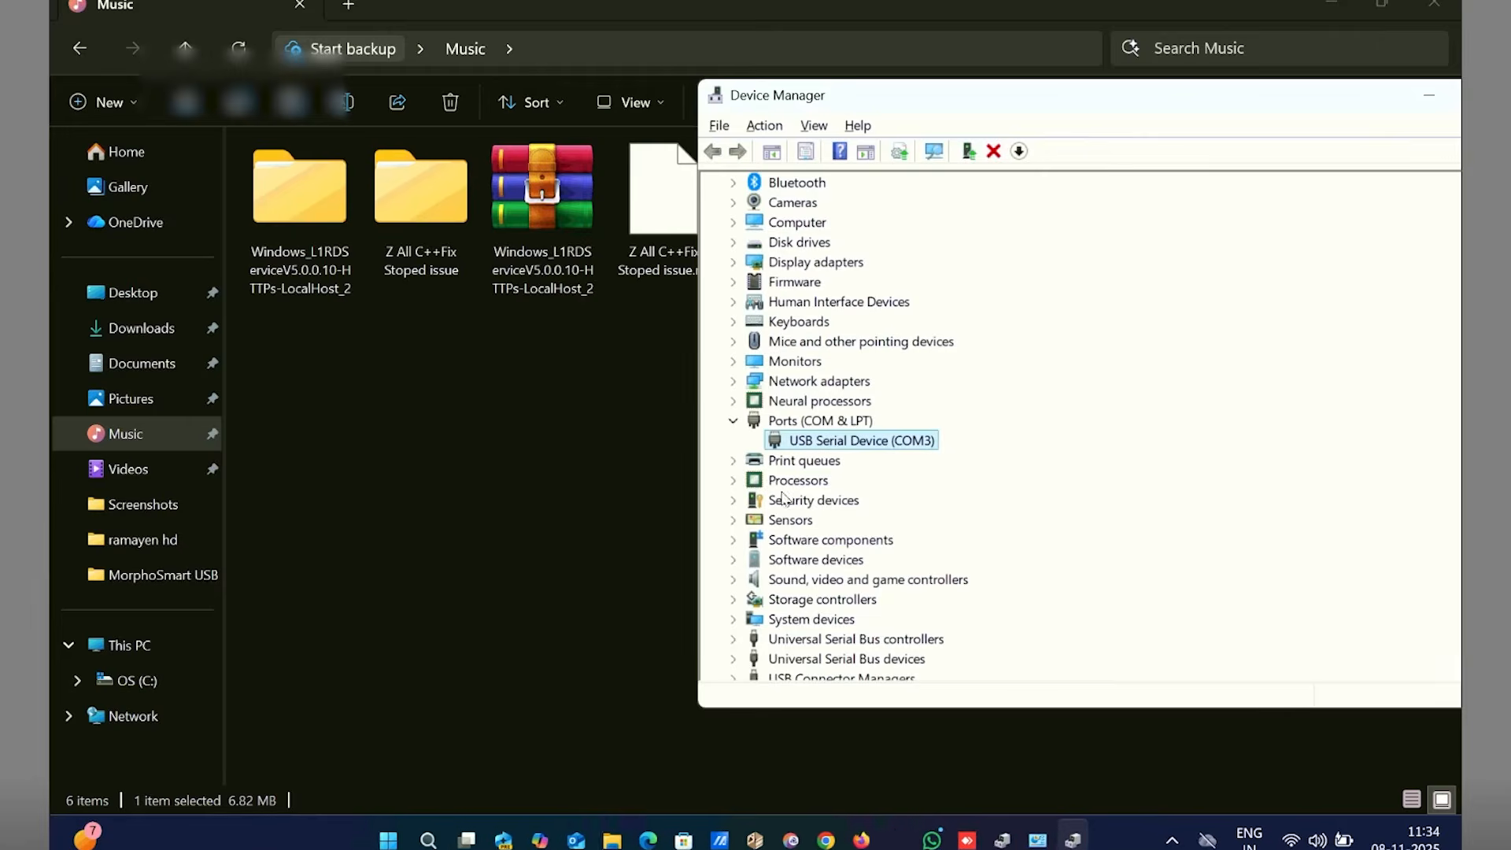
# Refresh the device details in the Idemia L1RD ManagementTool, acknowledge the initialization message, and run a test fingerprint capture
pyautogui.click(923, 271)
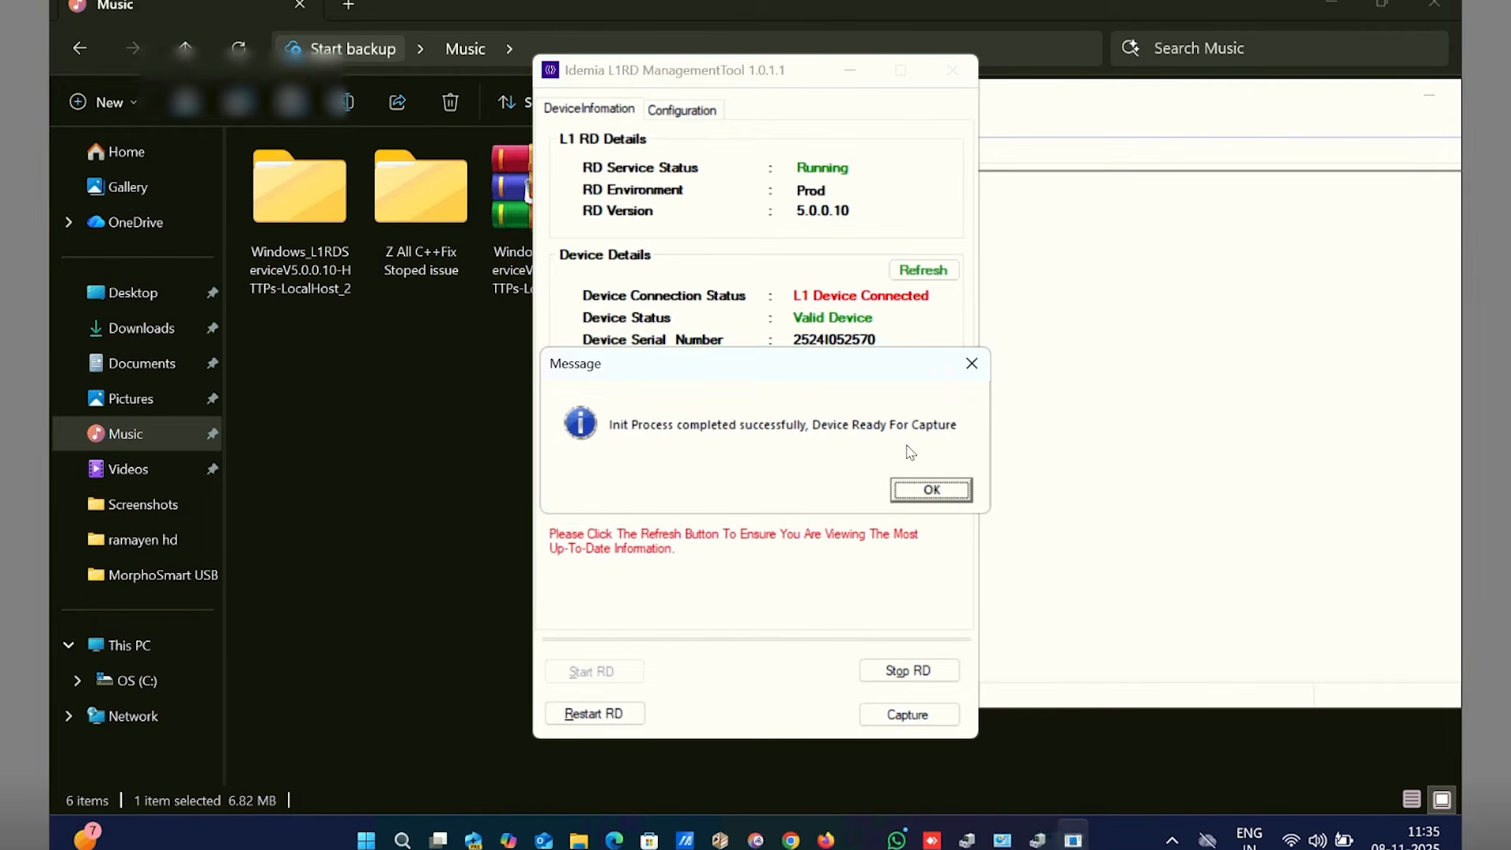
pyautogui.click(925, 486)
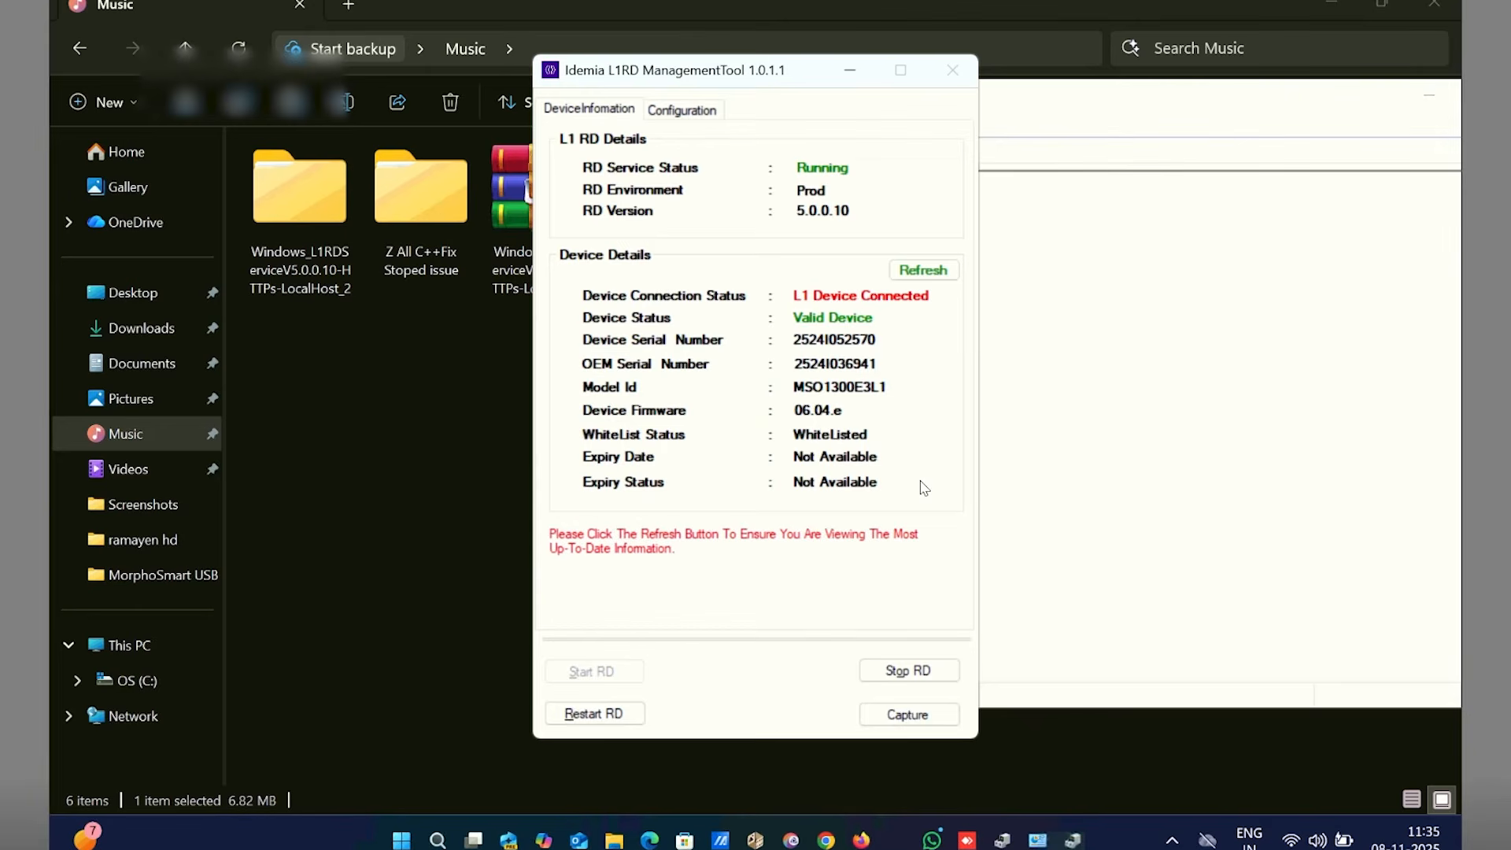
pyautogui.click(897, 718)
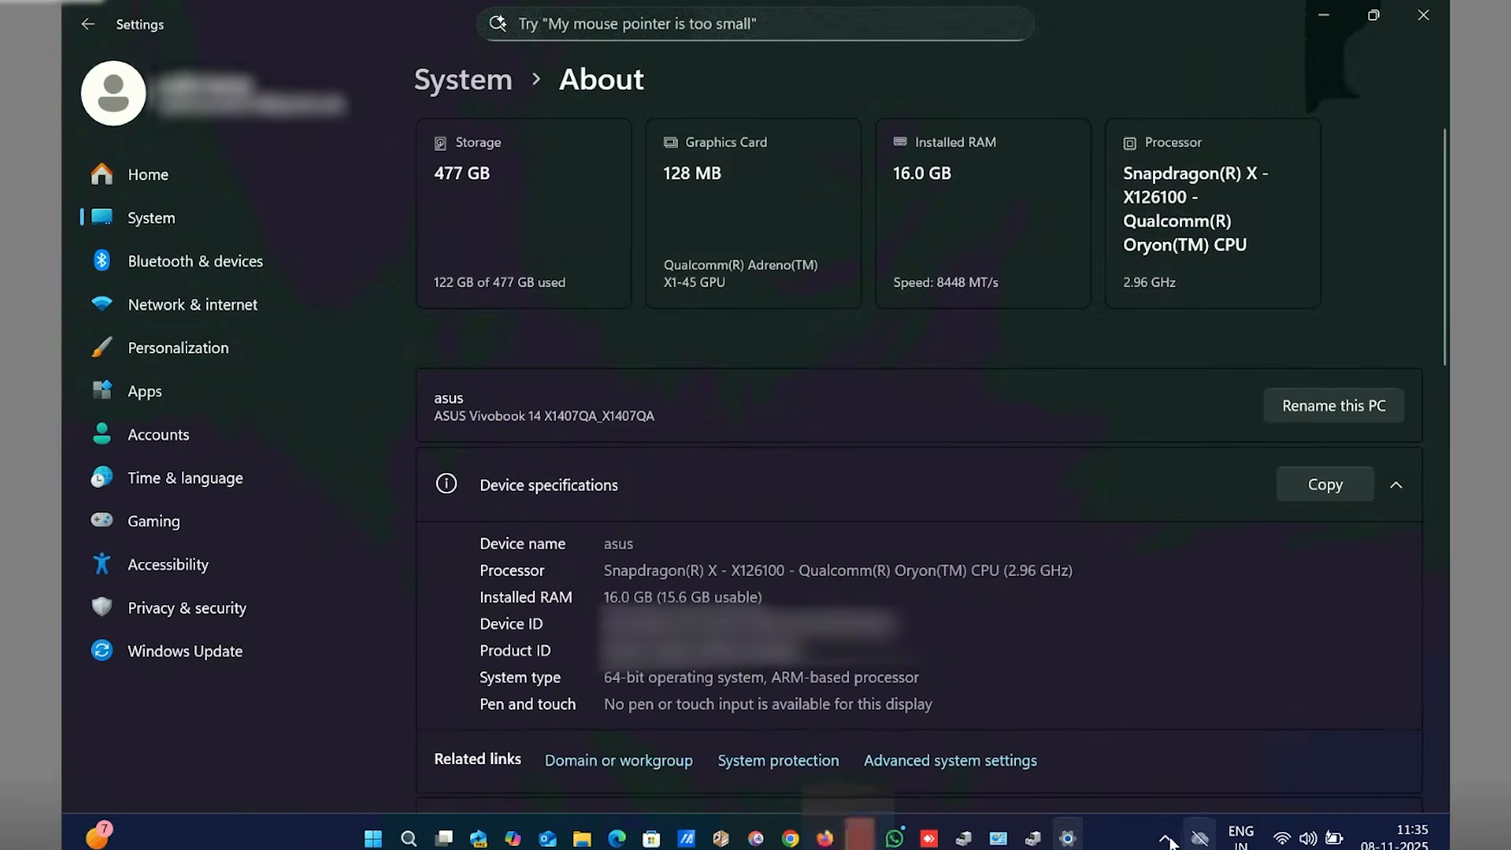
# Reopen the Idemia L1RD ManagementTool and review the available communication modes in its configuration
pyautogui.click(1165, 839)
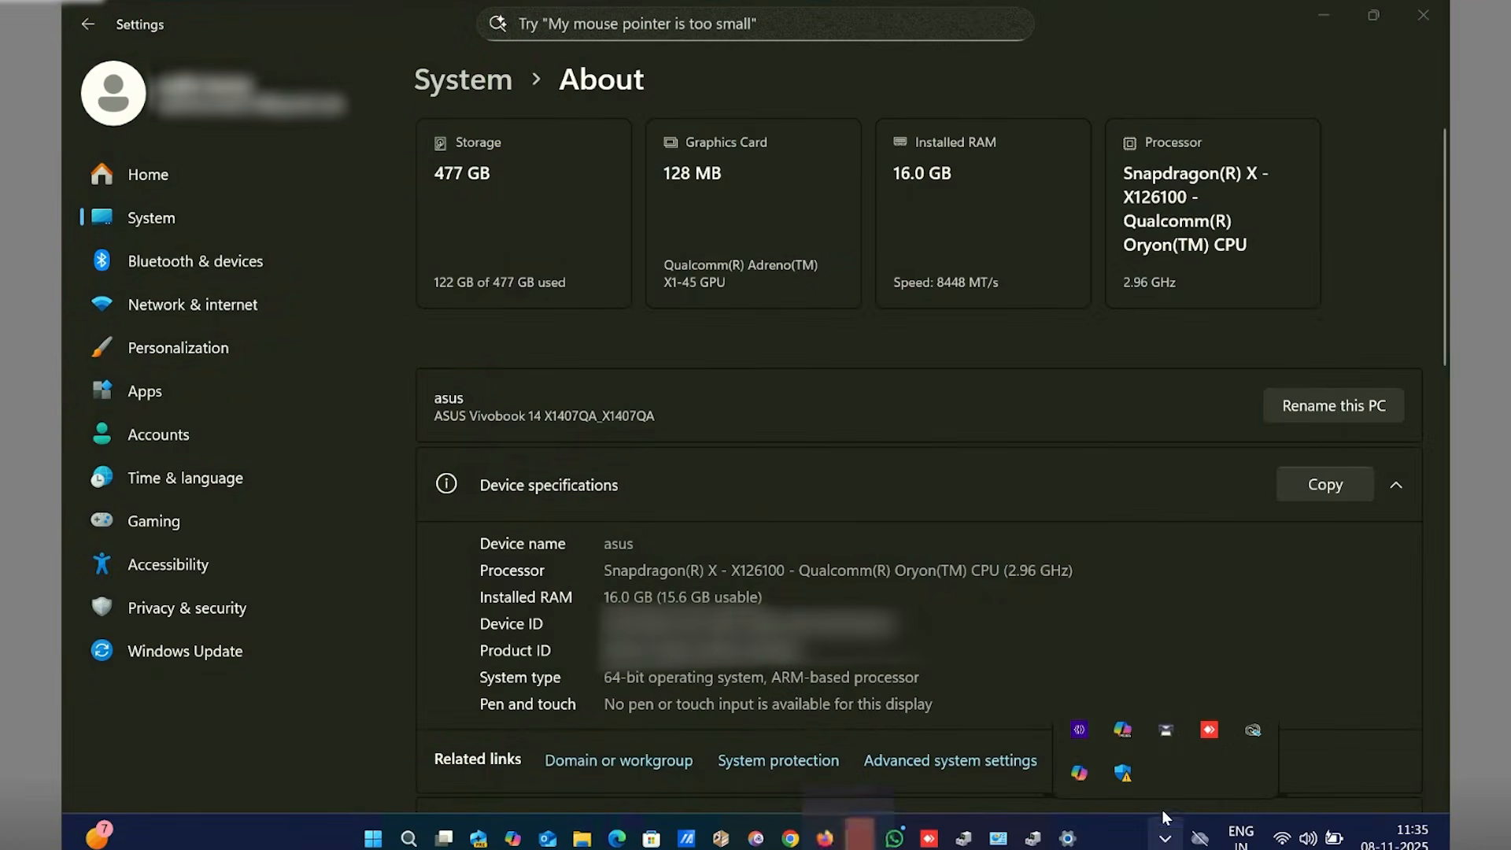
pyautogui.click(1078, 729)
pyautogui.click(784, 483)
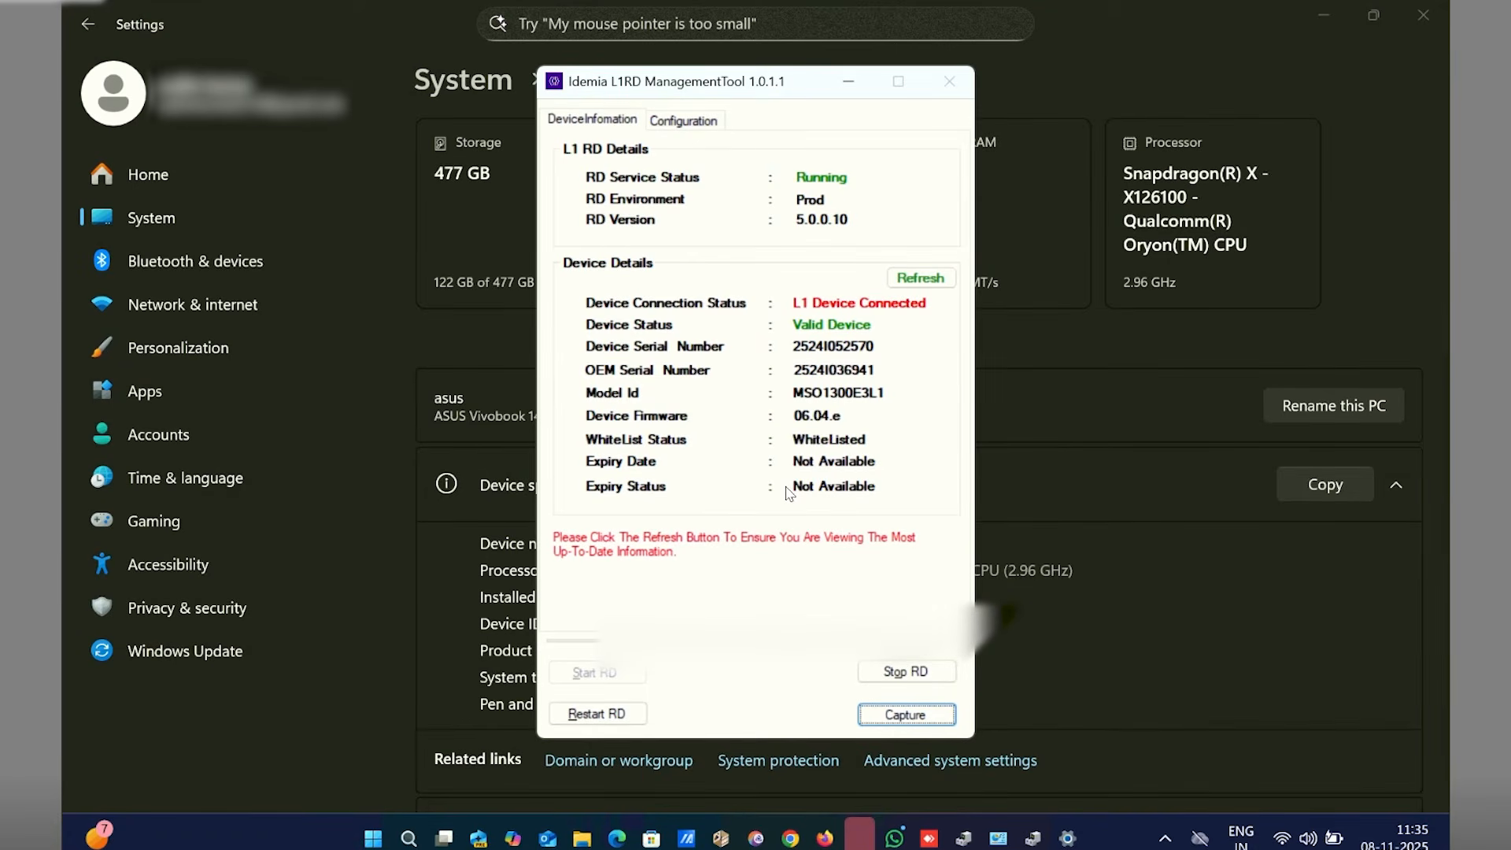
pyautogui.click(681, 123)
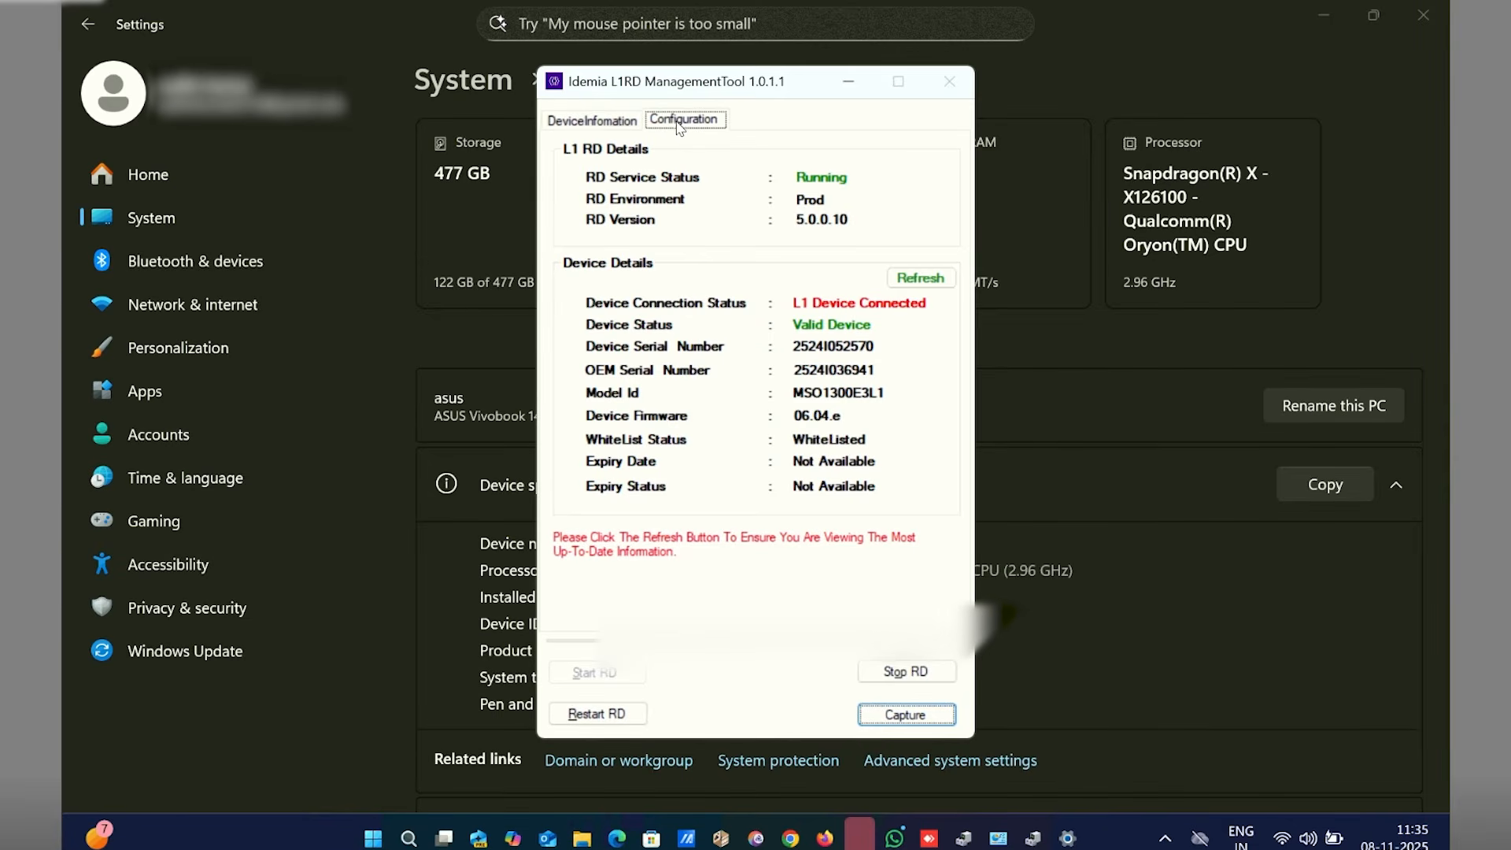
pyautogui.click(935, 193)
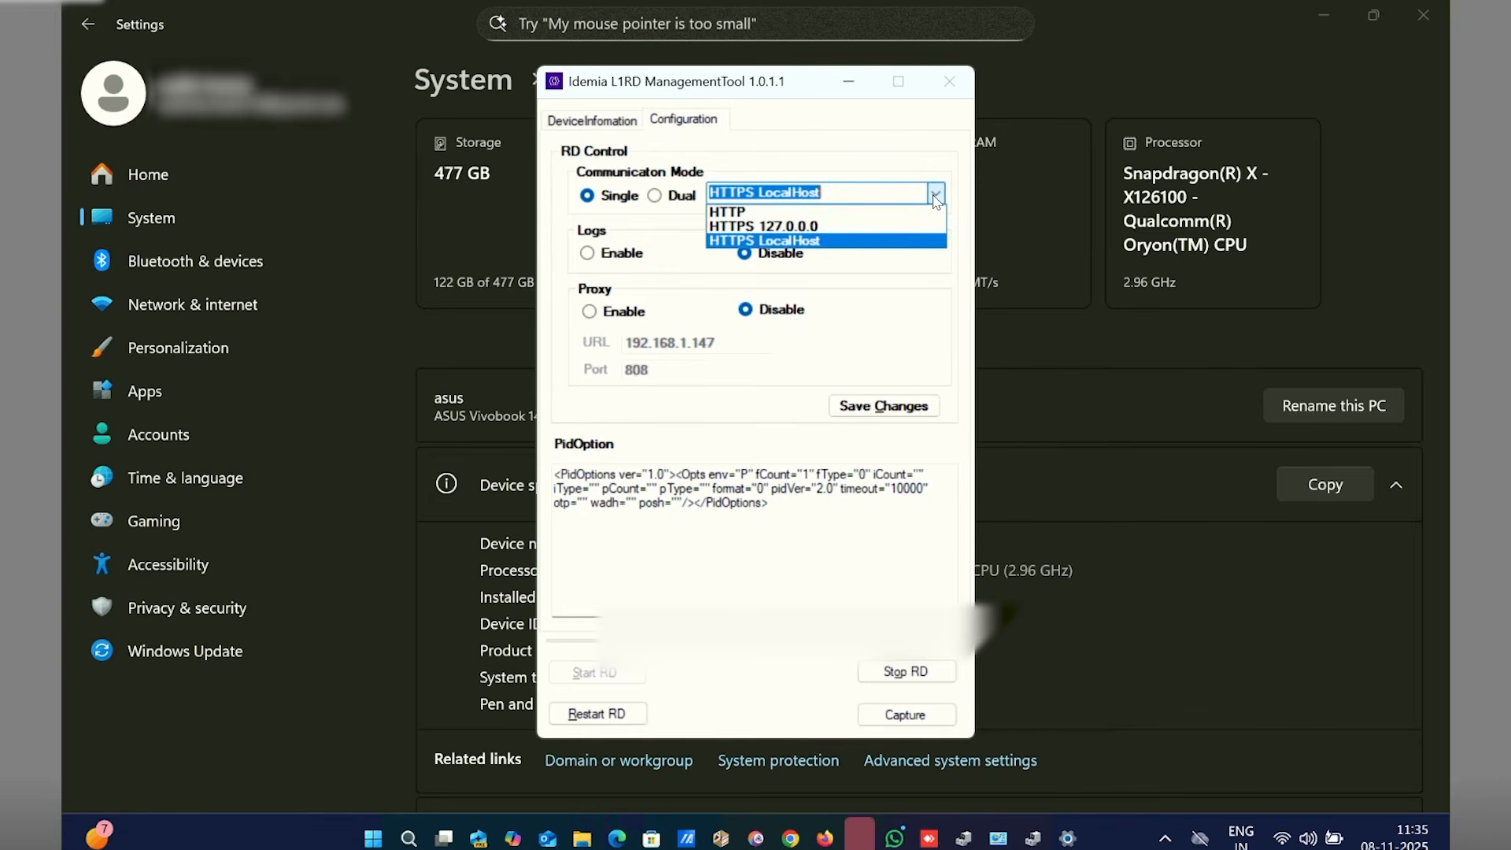
pyautogui.click(594, 126)
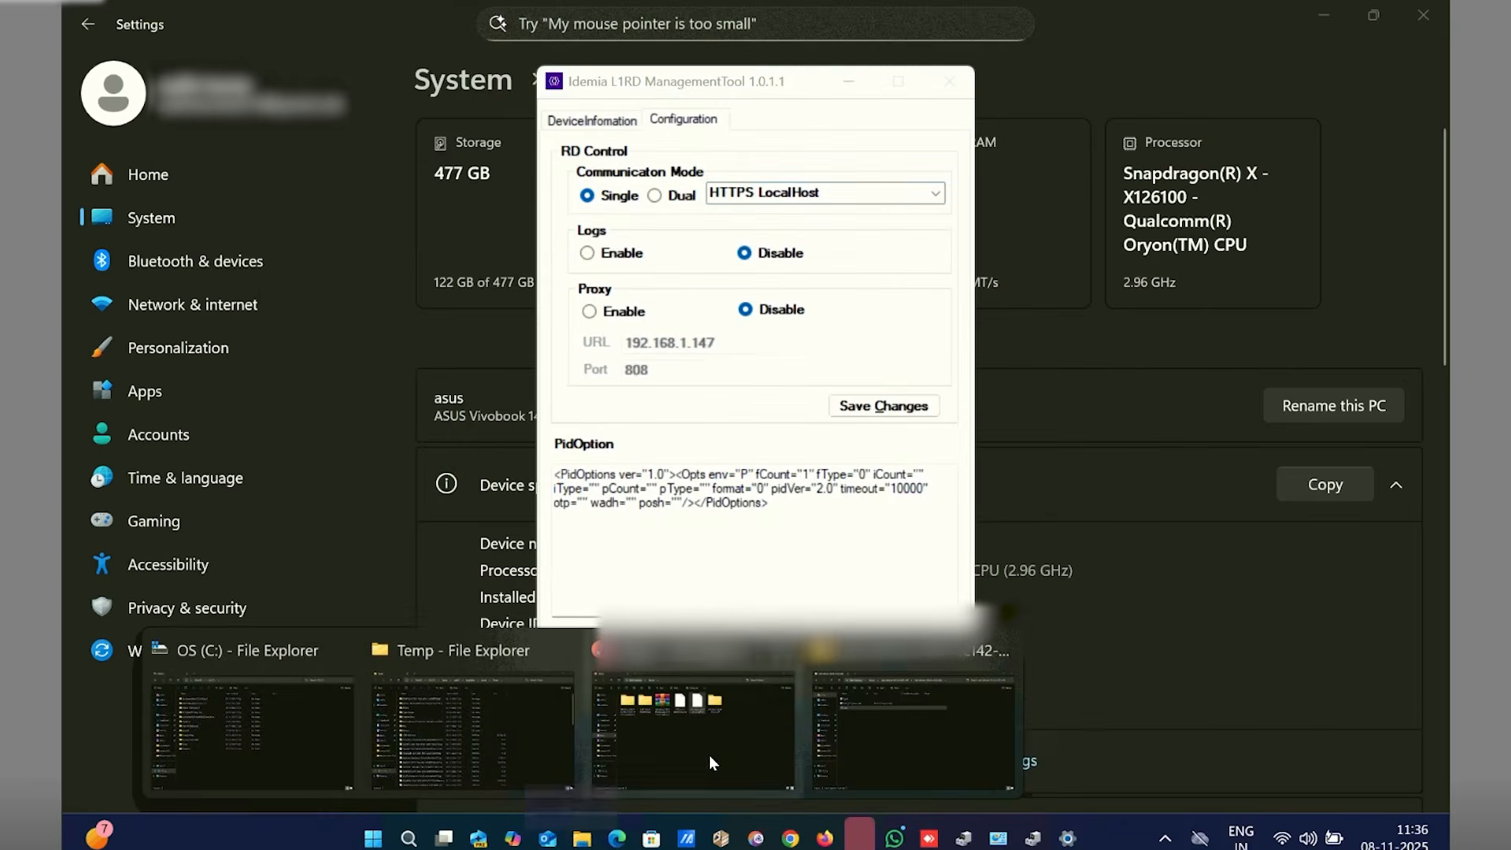
# In File Explorer, permanently delete the certdata file from the IdemiaL1RdService folder on OS (C:)
pyautogui.click(710, 756)
pyautogui.click(102, 849)
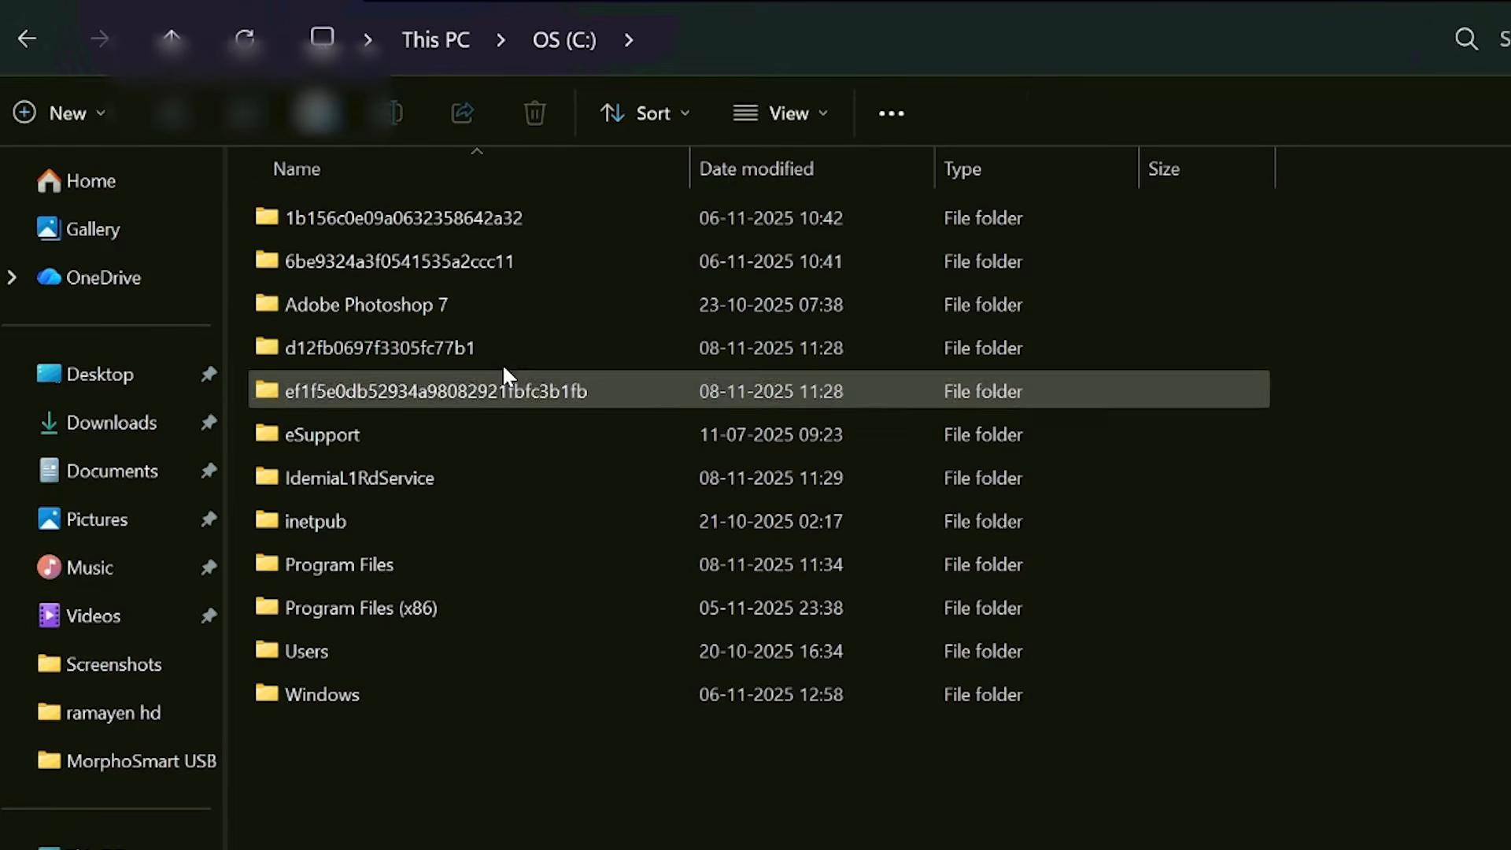
pyautogui.doubleClick(353, 475)
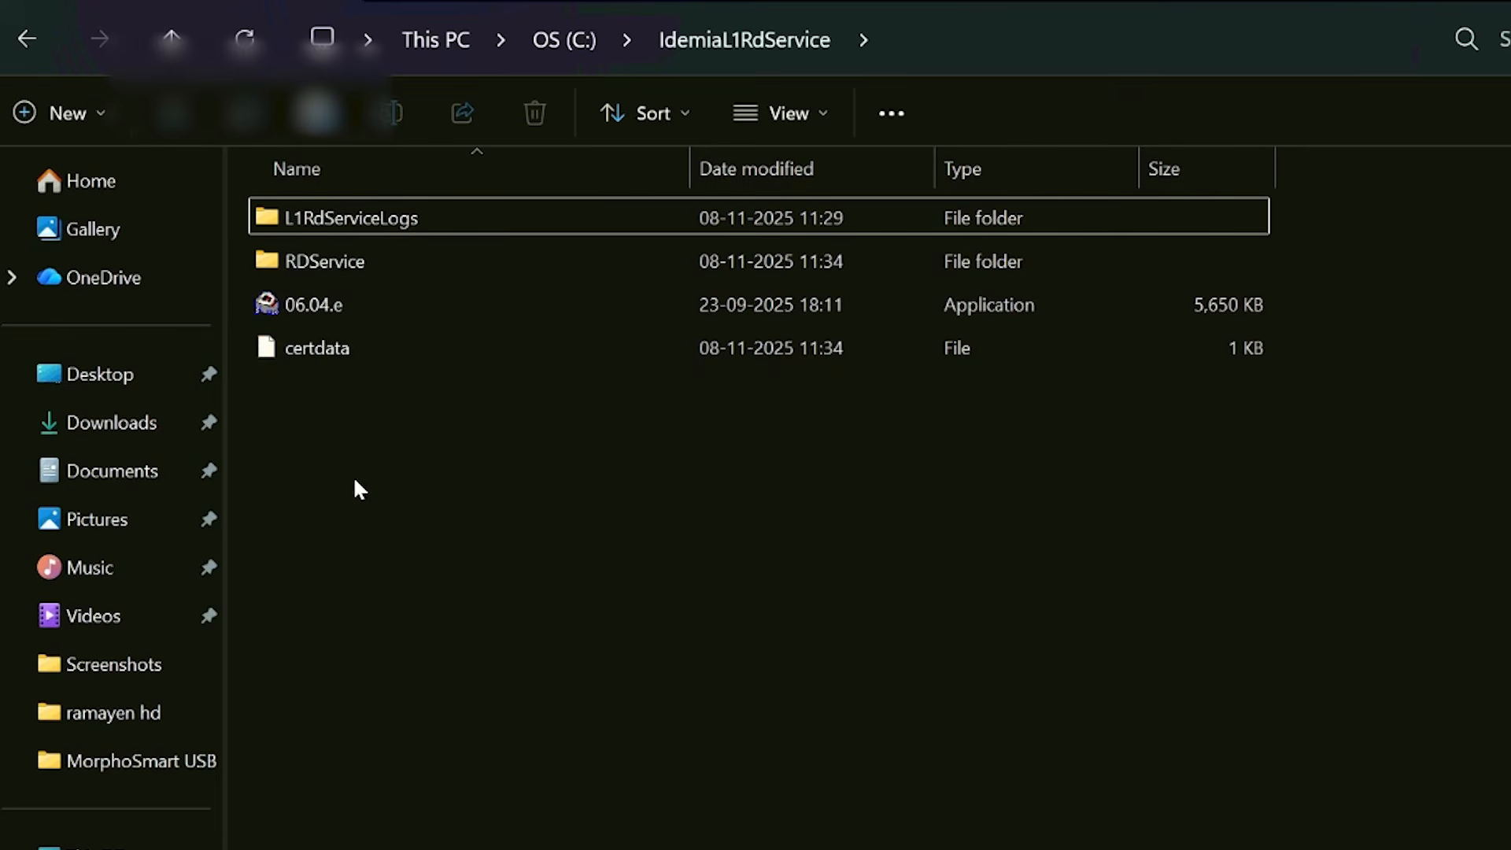
pyautogui.click(340, 350)
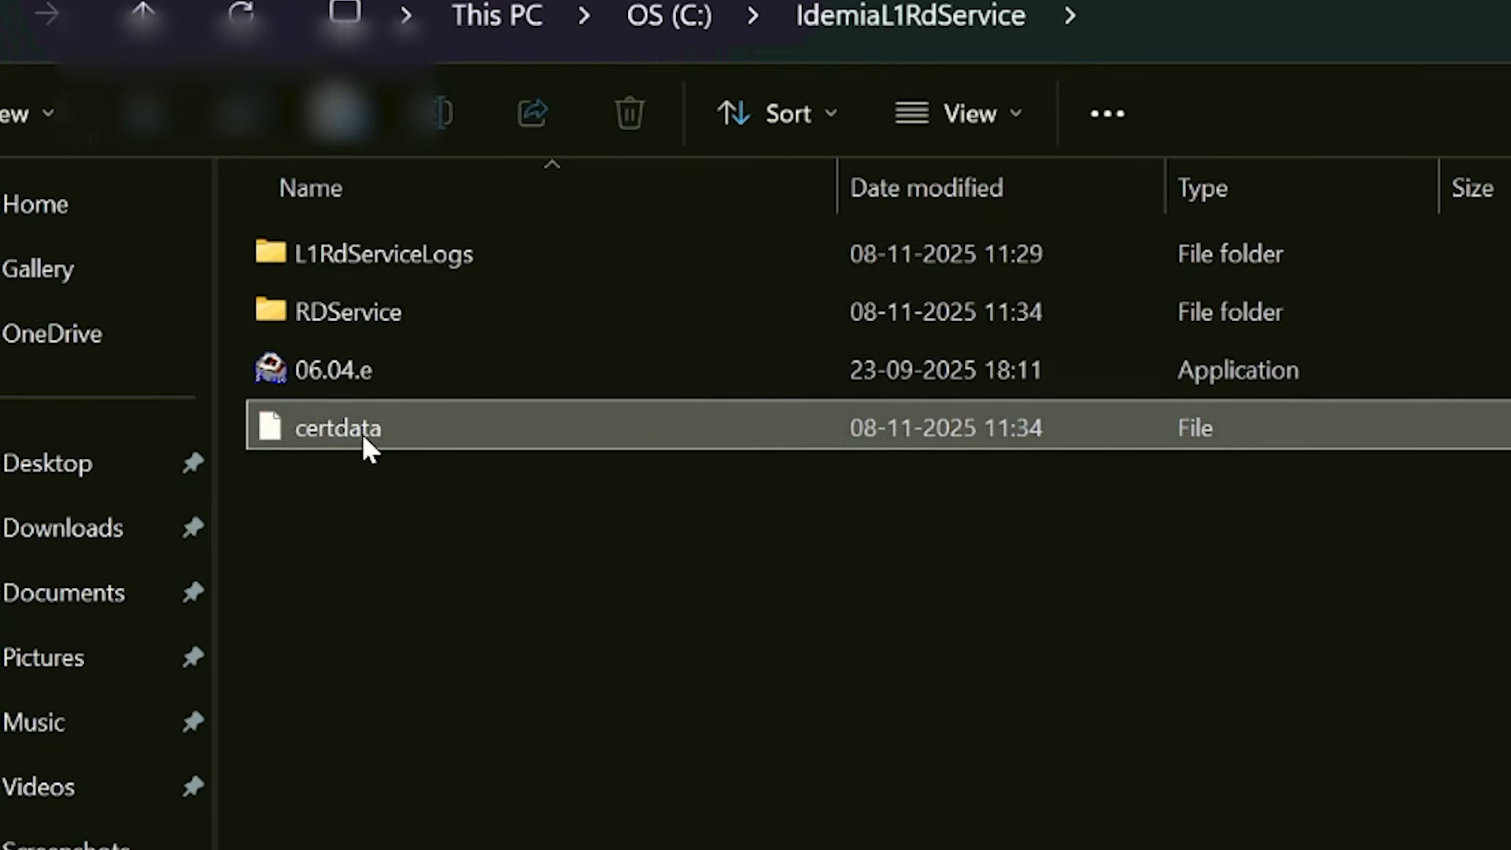
pyautogui.hotkey('shift', 'Delete')
pyautogui.press('Return')
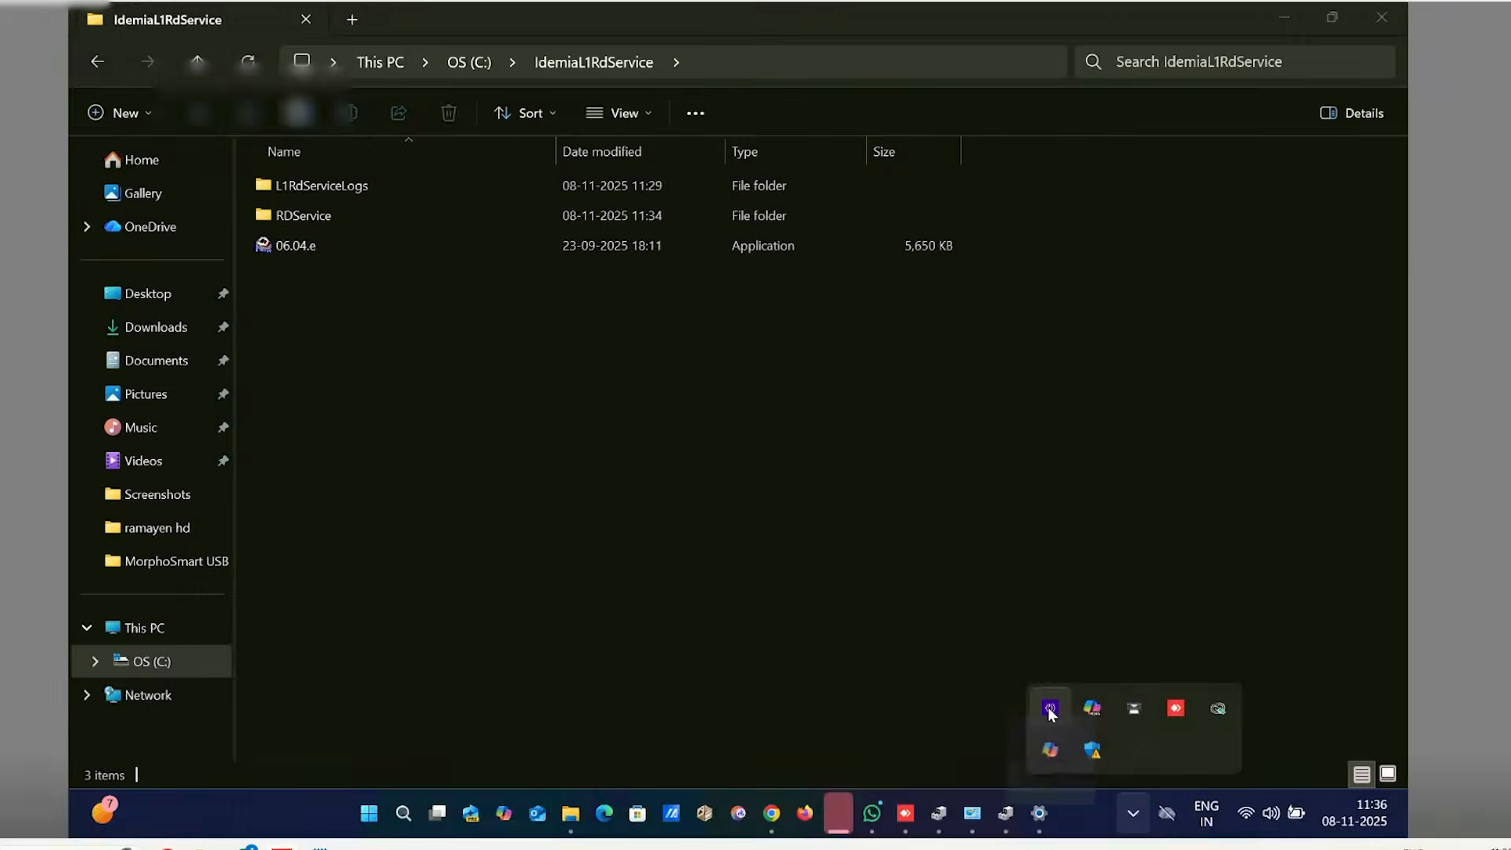
# Restart the RD service from the Idemia L1RD ManagementTool and acknowledge the initialization message
pyautogui.click(1048, 707)
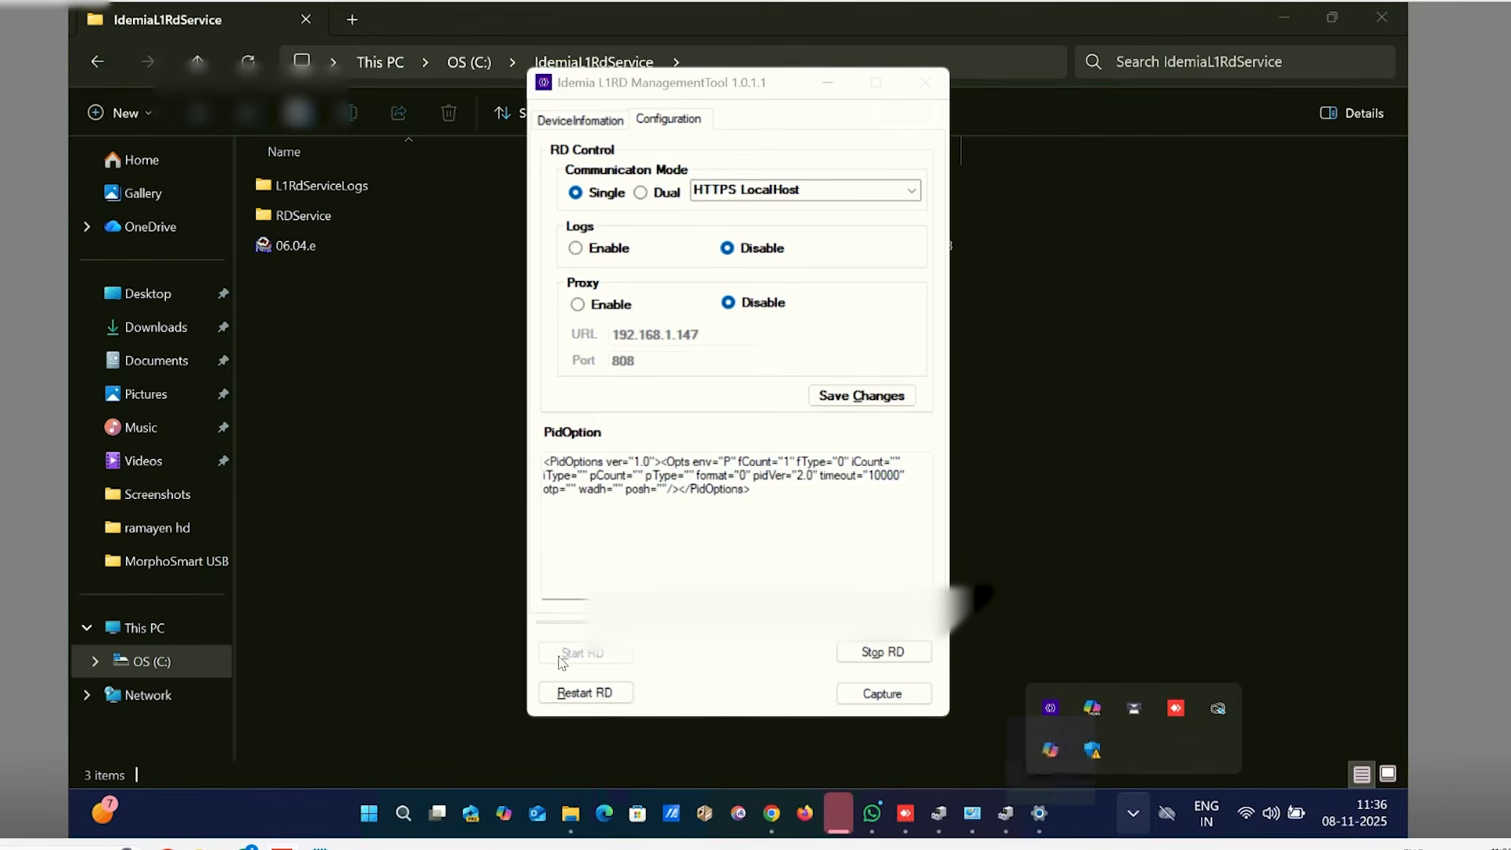
pyautogui.click(585, 693)
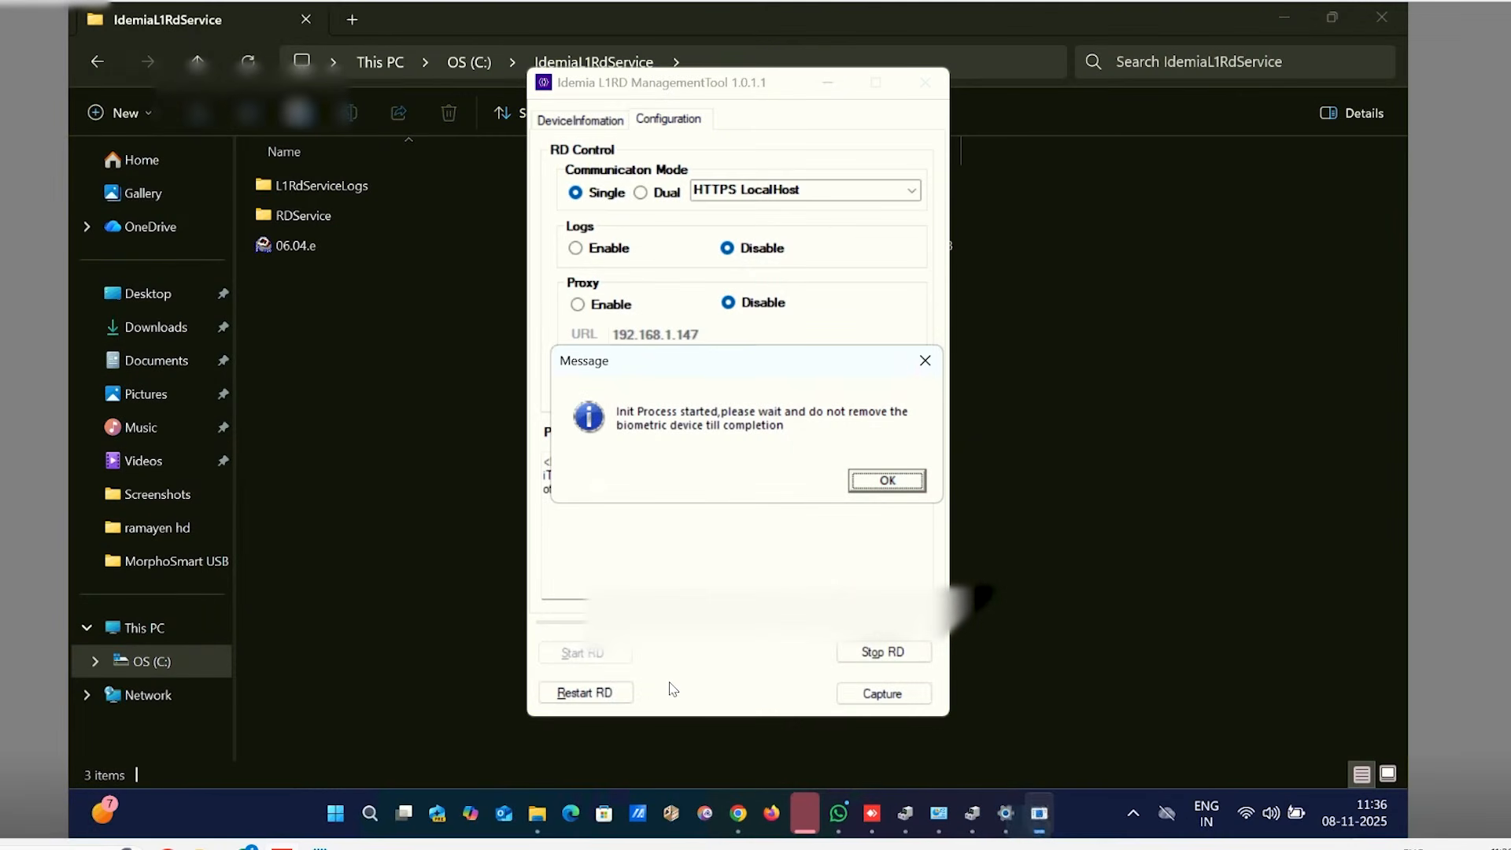
pyautogui.press('Return')
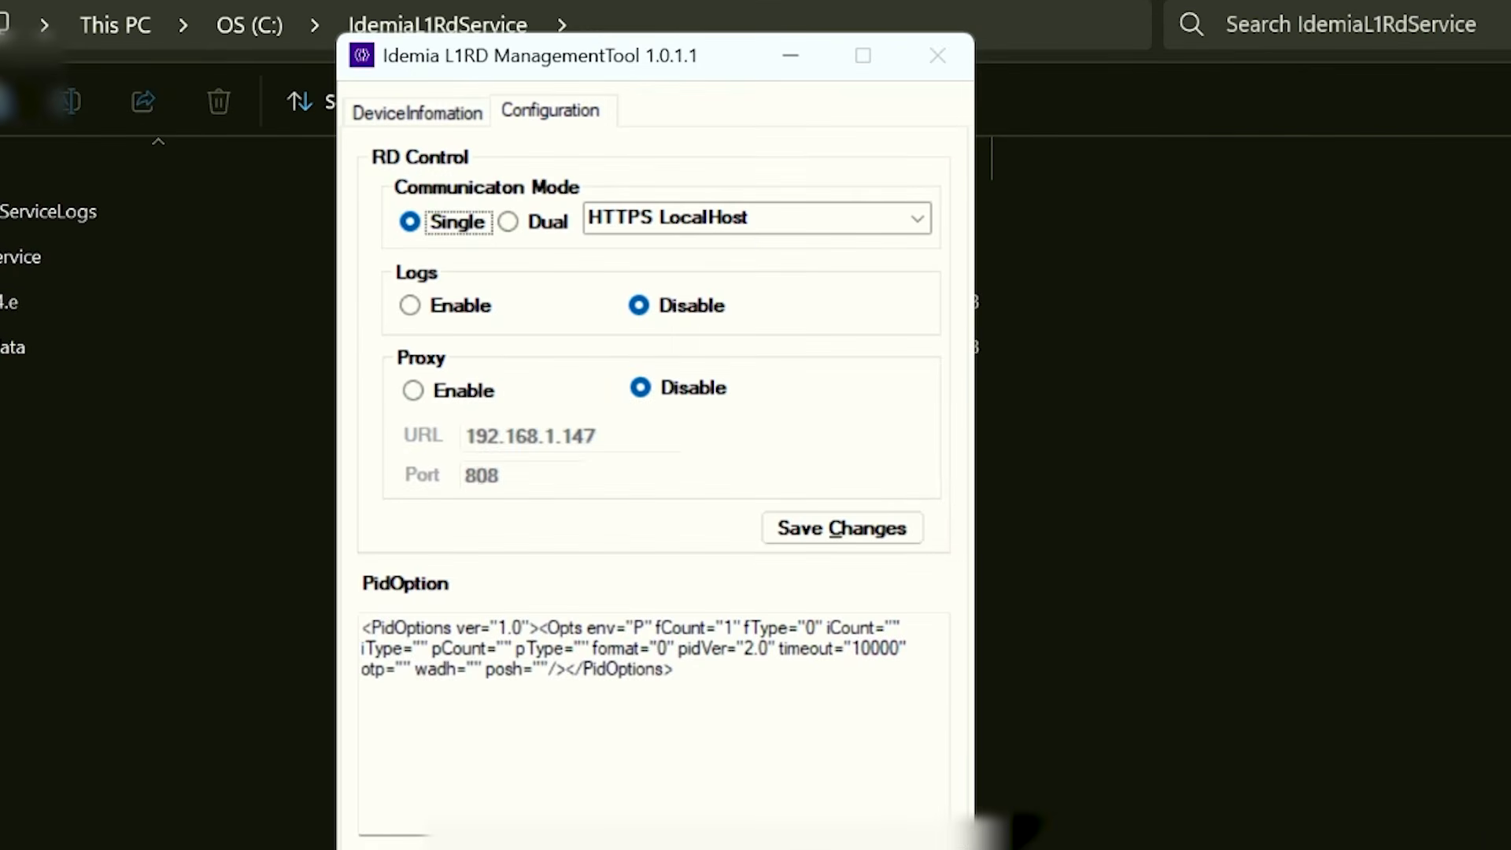
# Set the single communication mode to HTTP in the RD Control configuration and save the changes
pyautogui.click(918, 219)
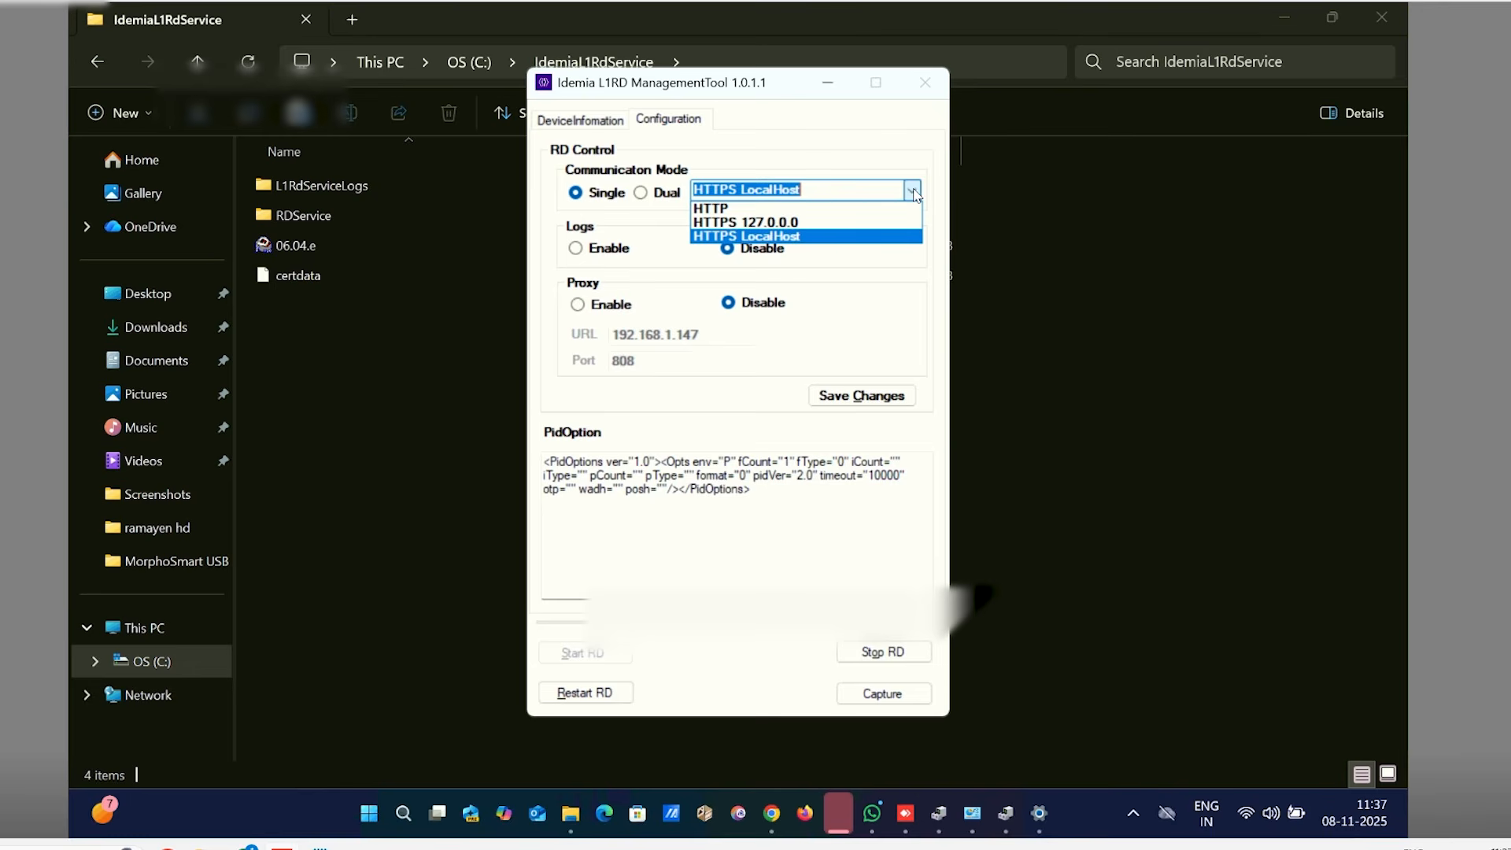
pyautogui.click(759, 209)
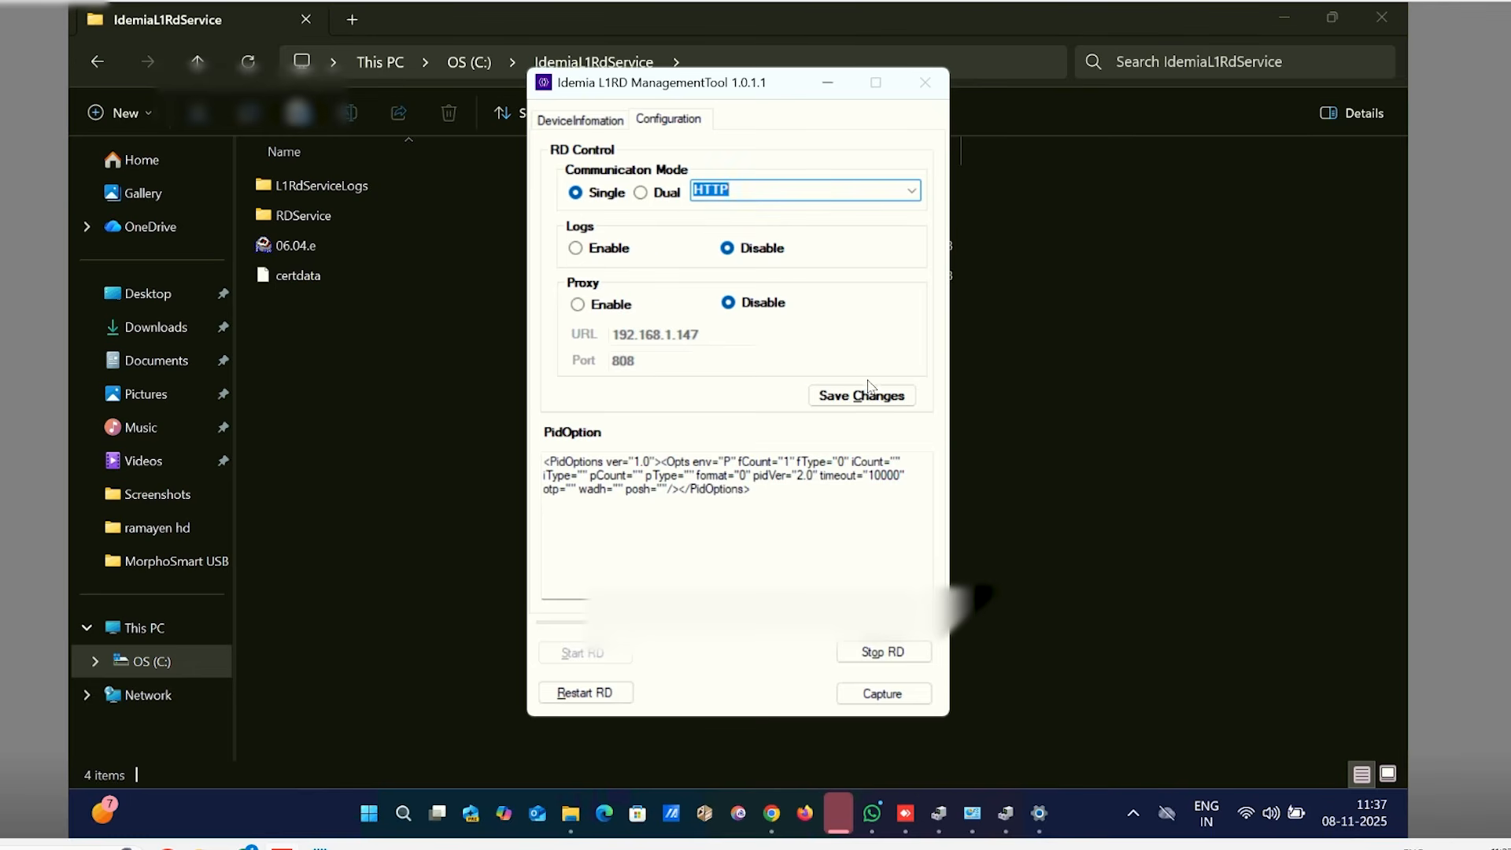
pyautogui.click(870, 395)
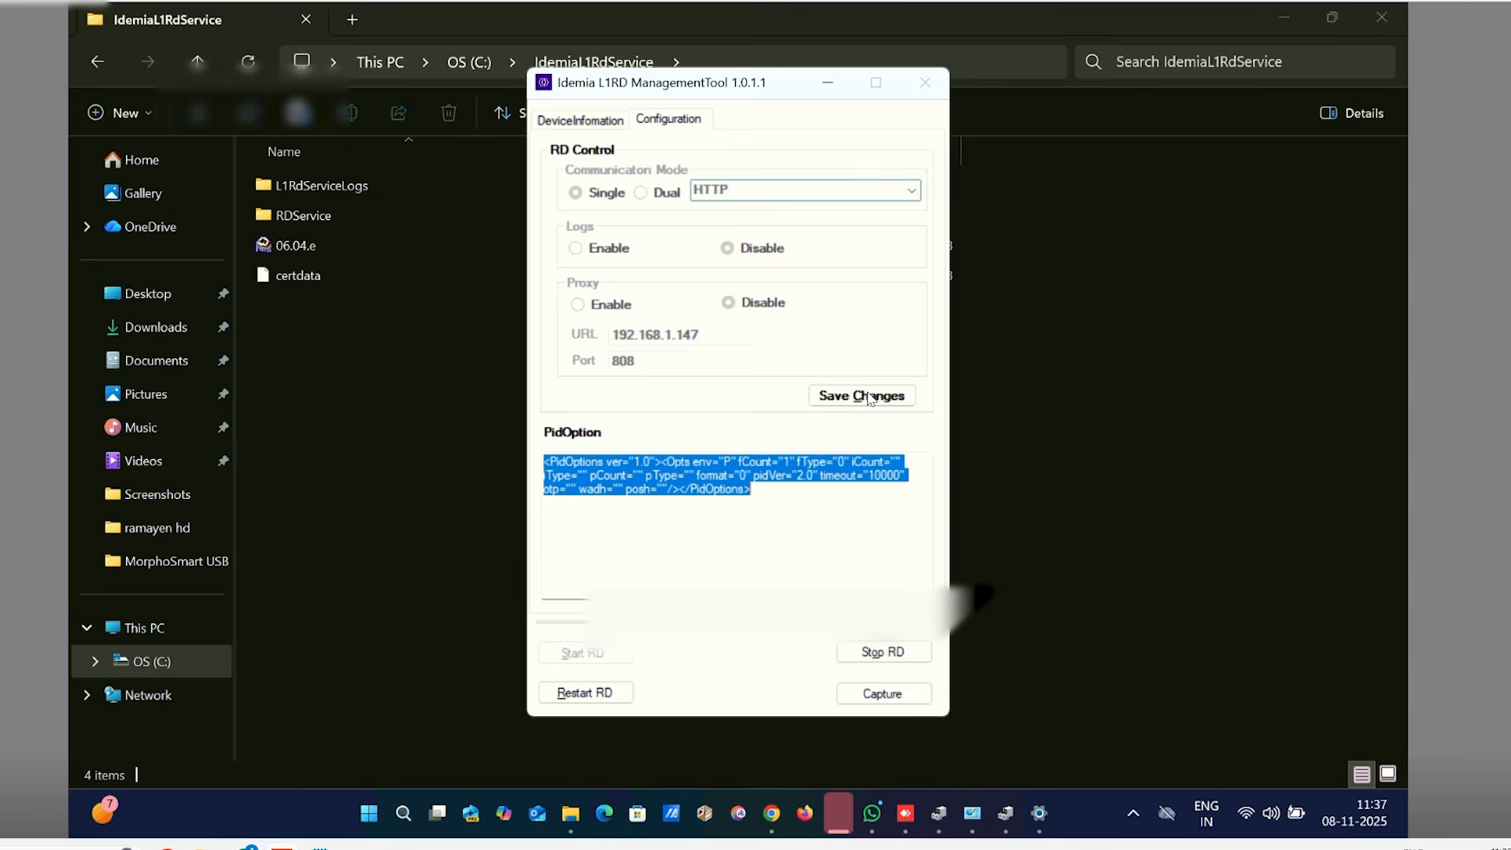